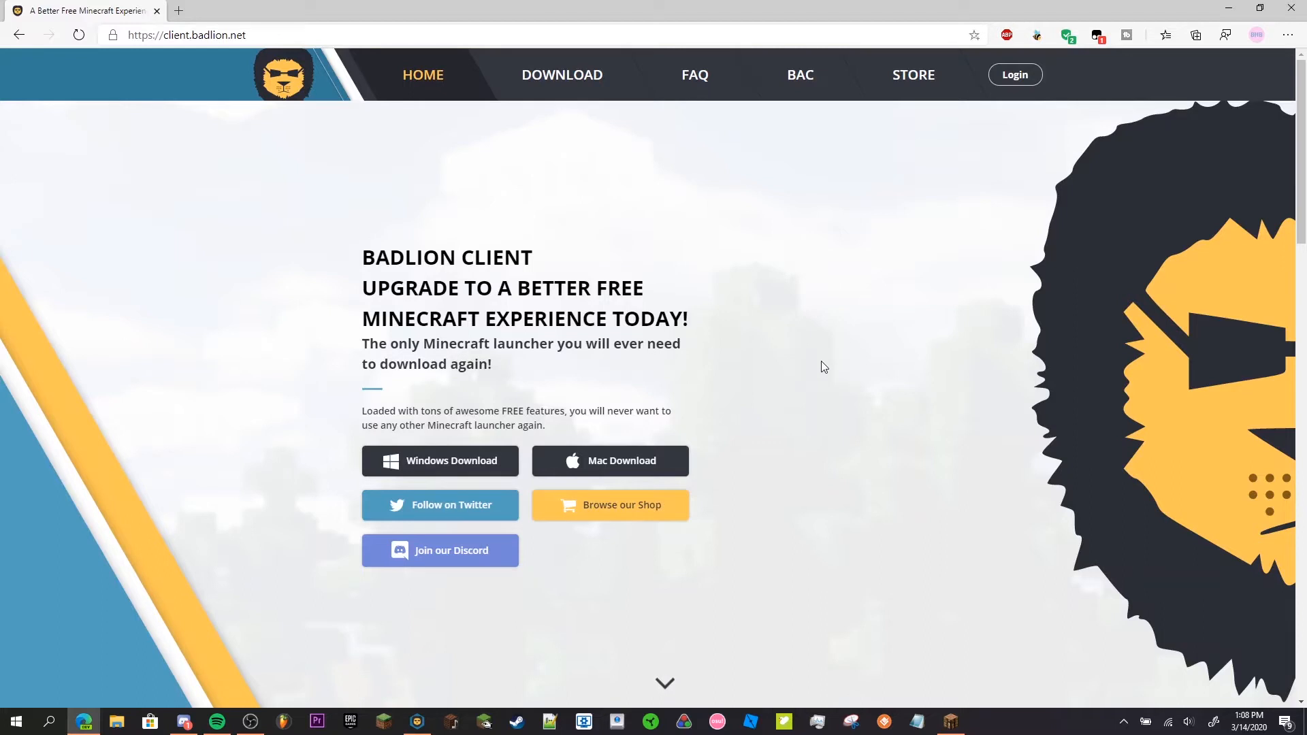
left_click(167, 35)
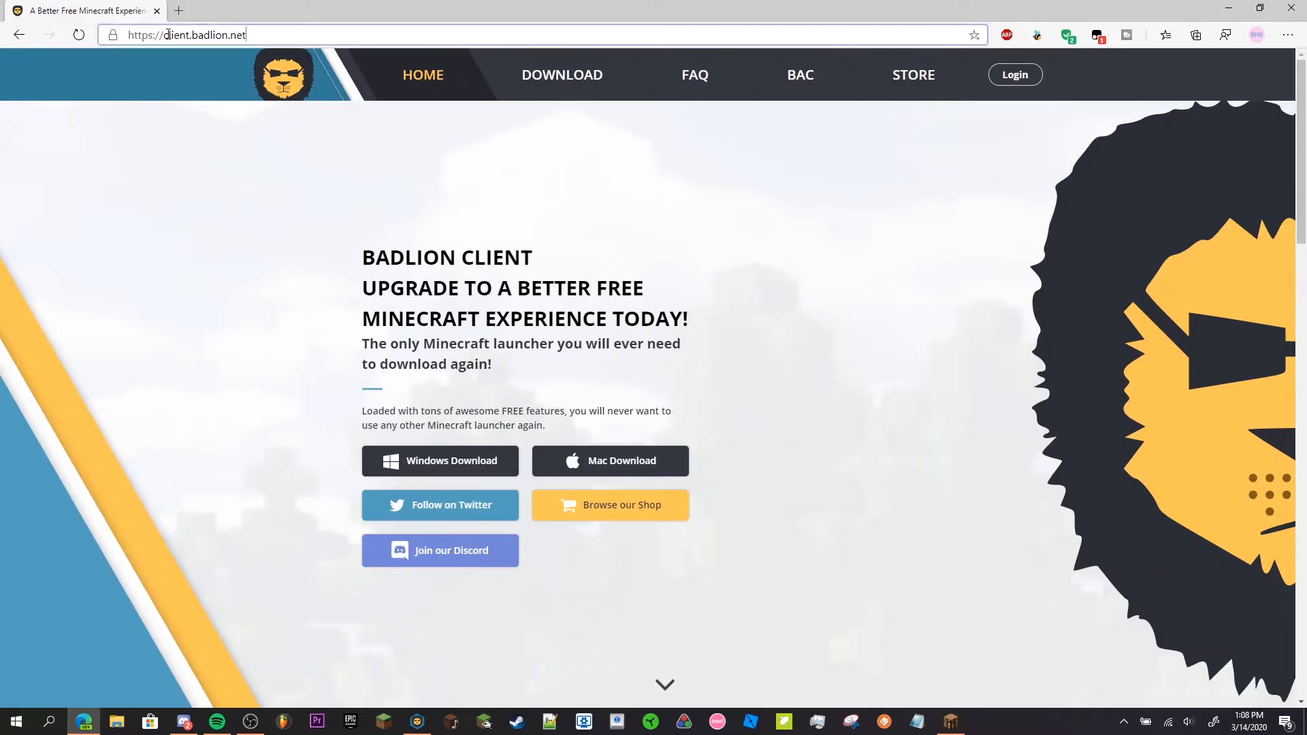
left_click(774, 185)
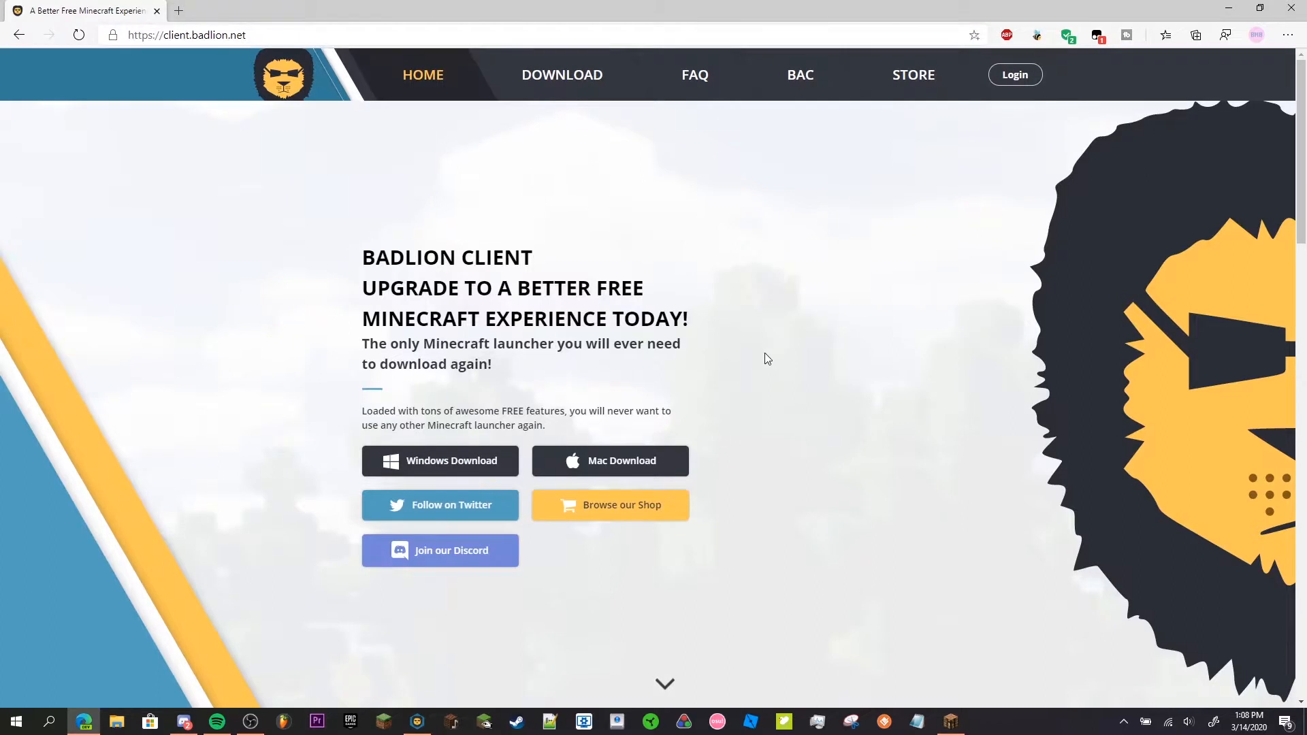
scroll(764, 354, "down", 1)
scroll(729, 350, "up", 1)
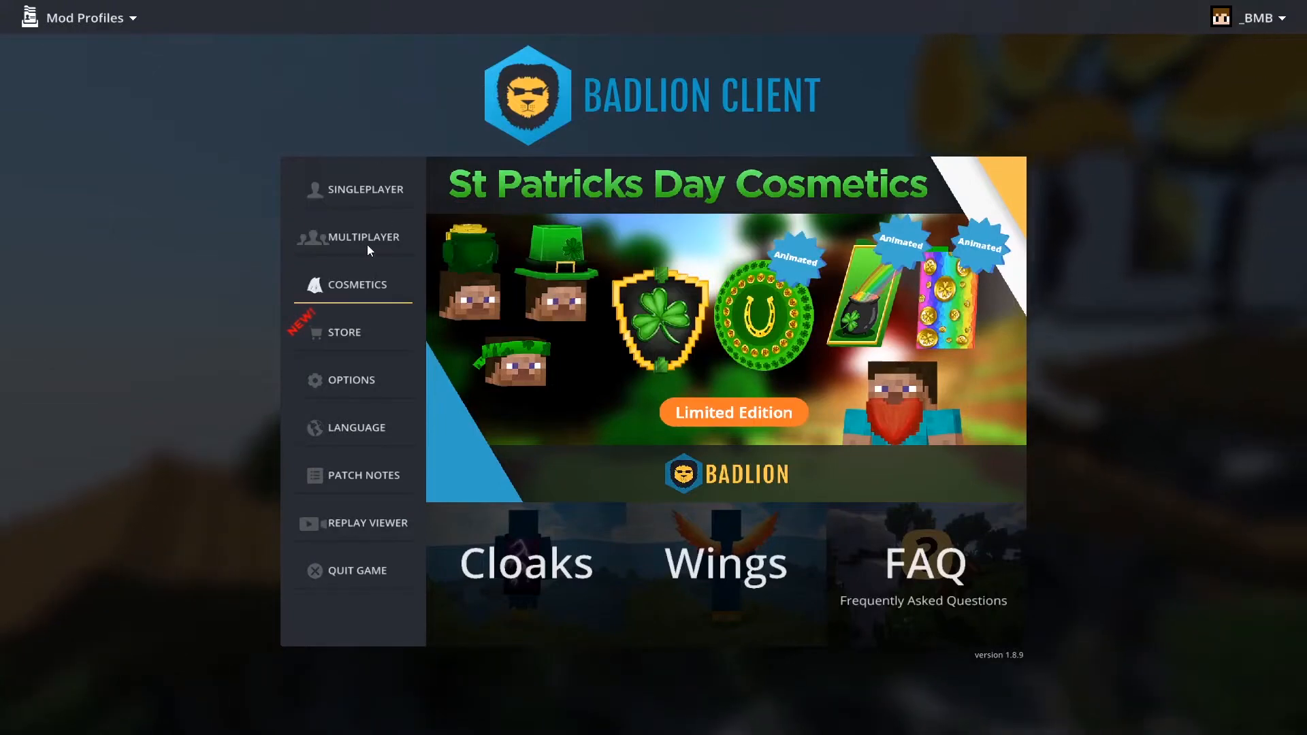
- Join the Hypixel server from the multiplayer server list and look around the Arcade Games lobby
left_click(365, 231)
double_click(561, 99)
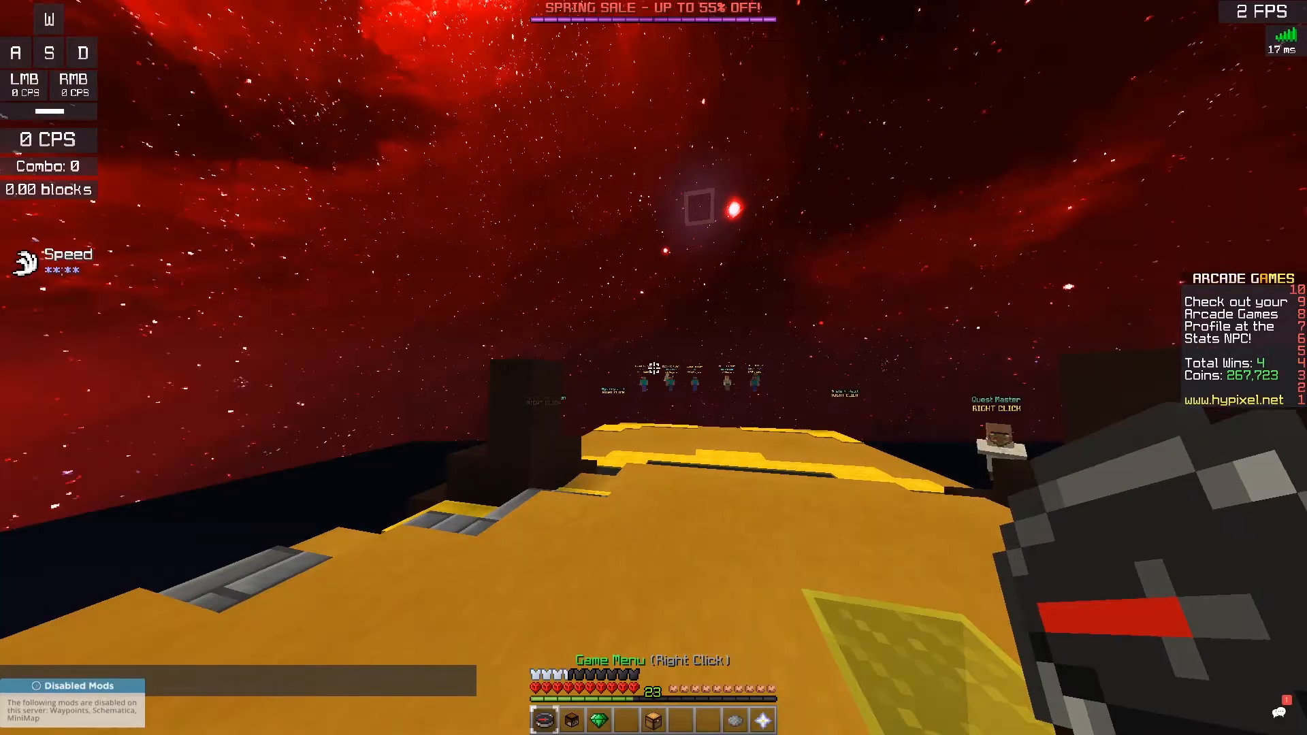
key("w")
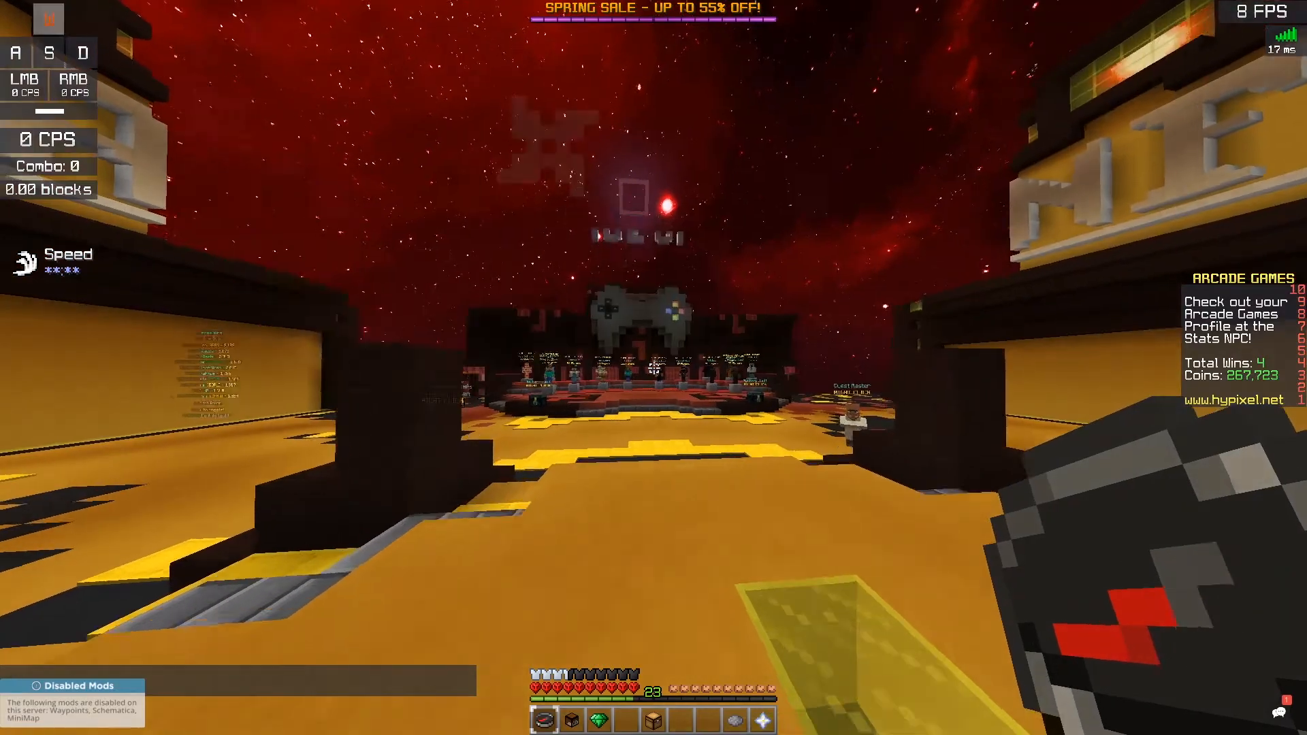
key("a")
scroll(654, 367, "down", 1)
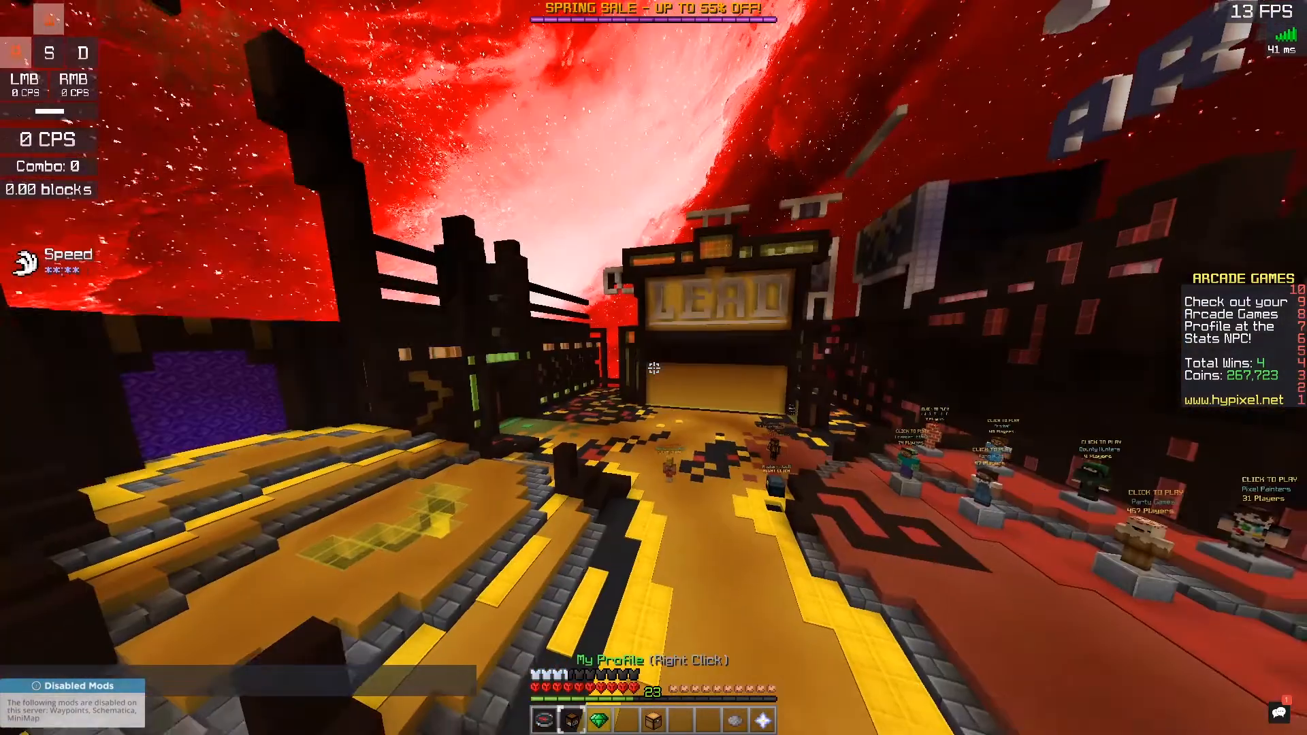
scroll(654, 367, "down", 2)
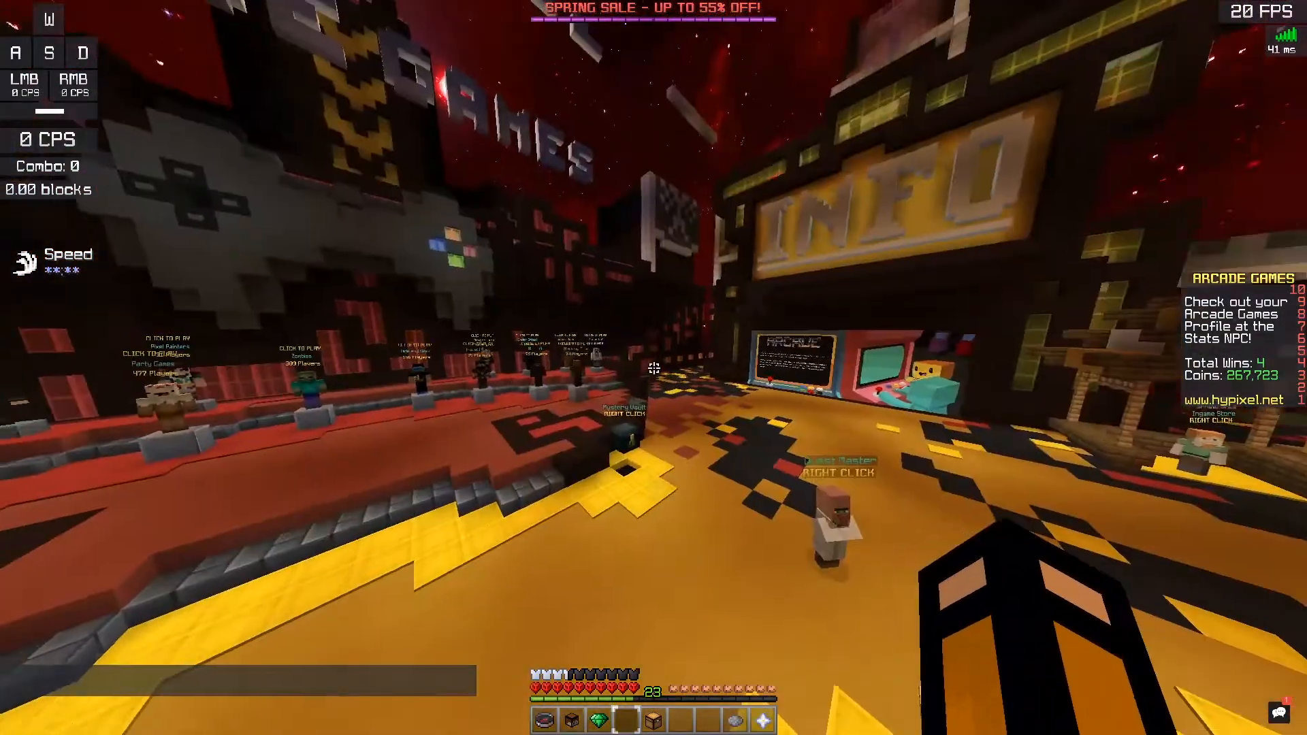
- Check the Replay mod in the Badlion Client mod settings and return to the game
key("Escape")
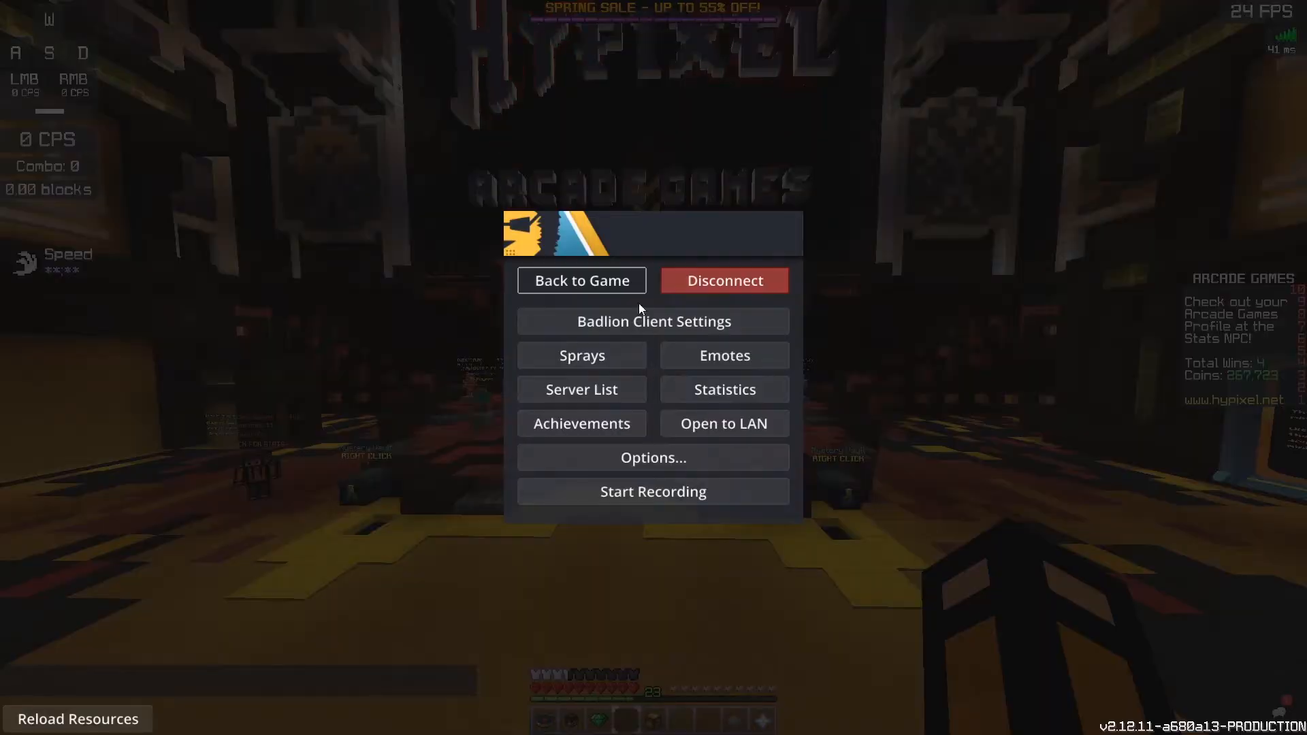
left_click(676, 456)
left_click(660, 361)
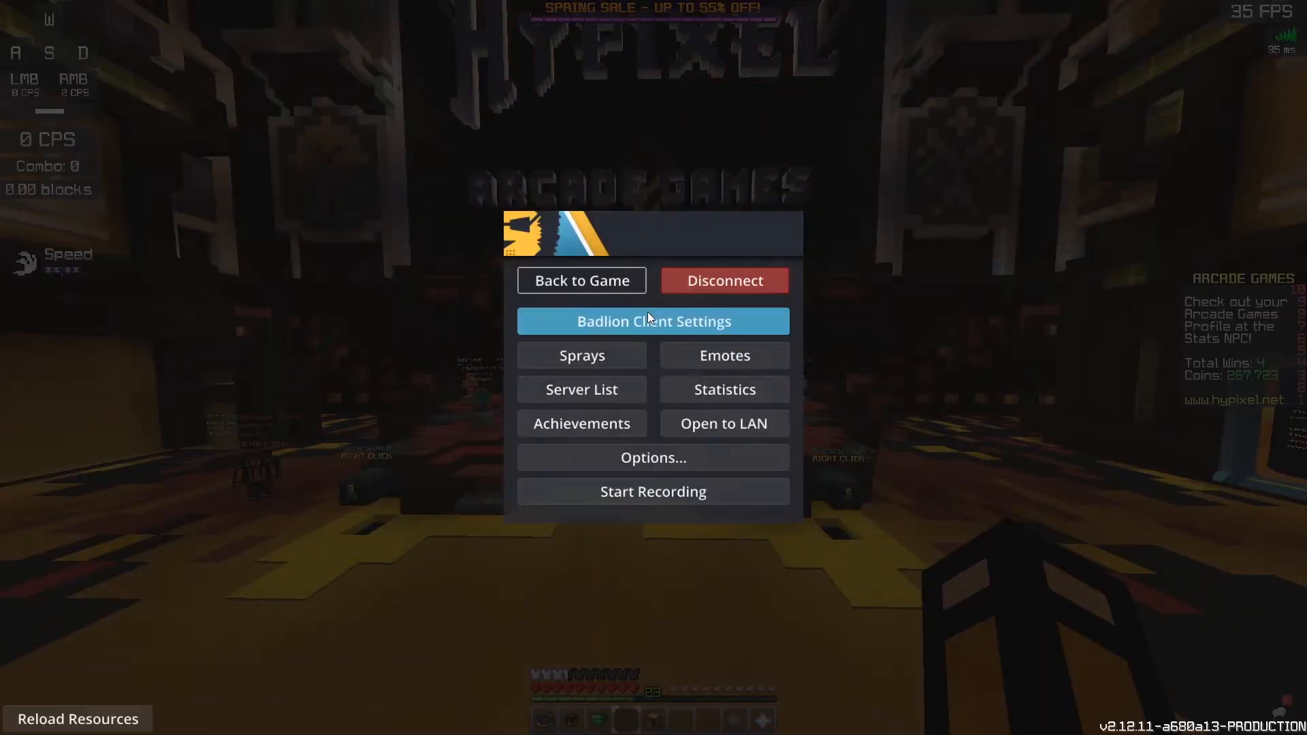
left_click(749, 324)
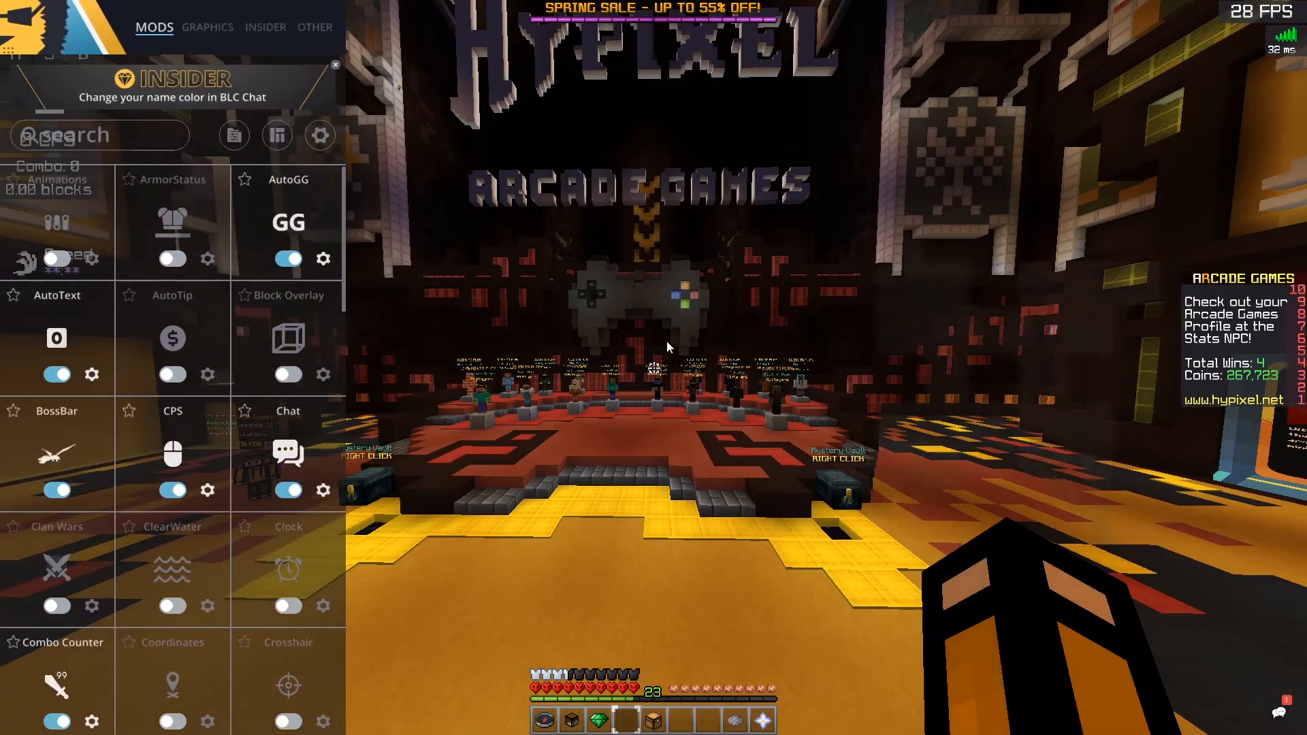
scroll(191, 271, "down", 15)
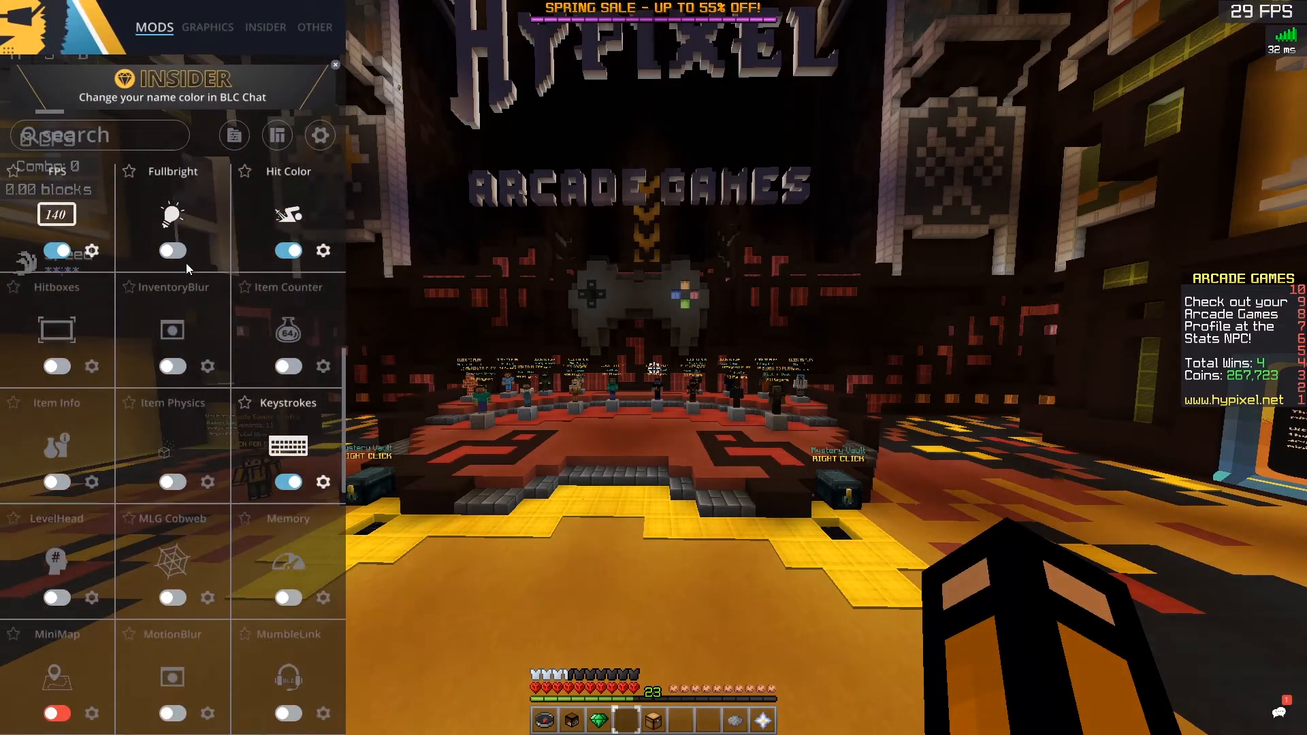
scroll(186, 263, "down", 8)
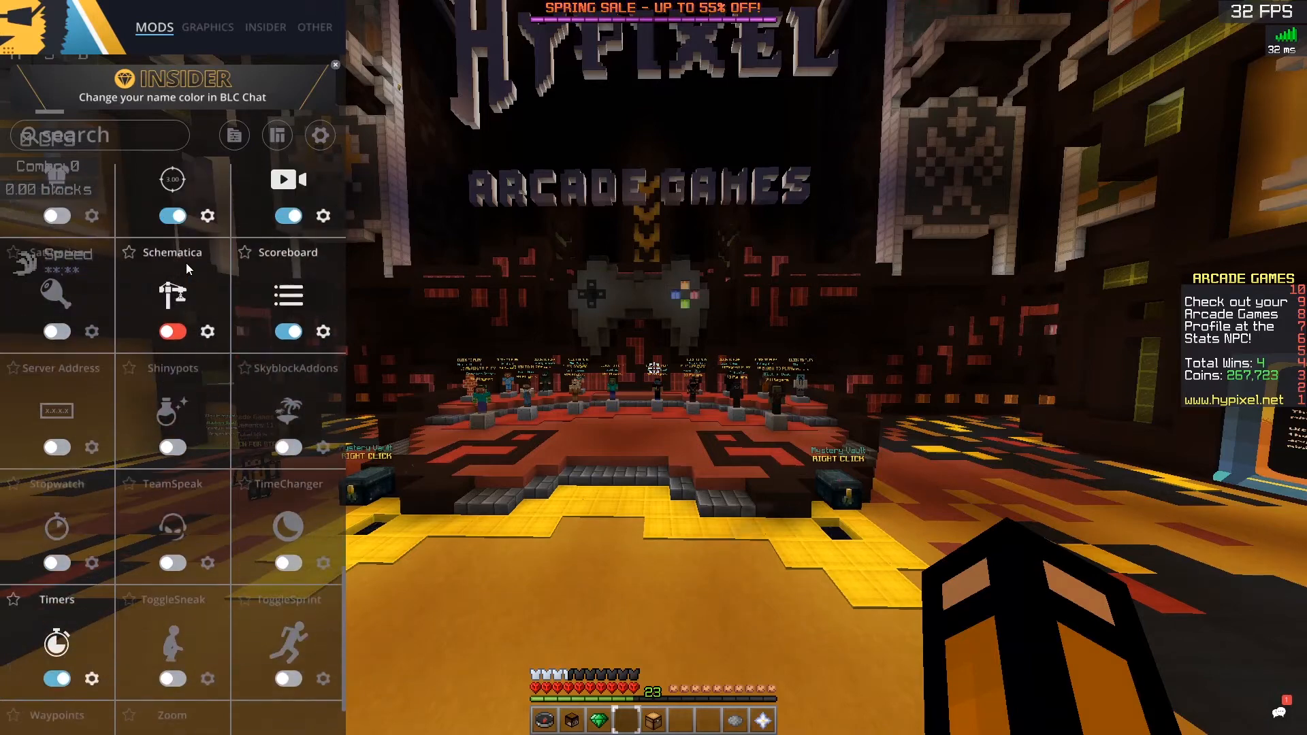
scroll(186, 263, "up", 3)
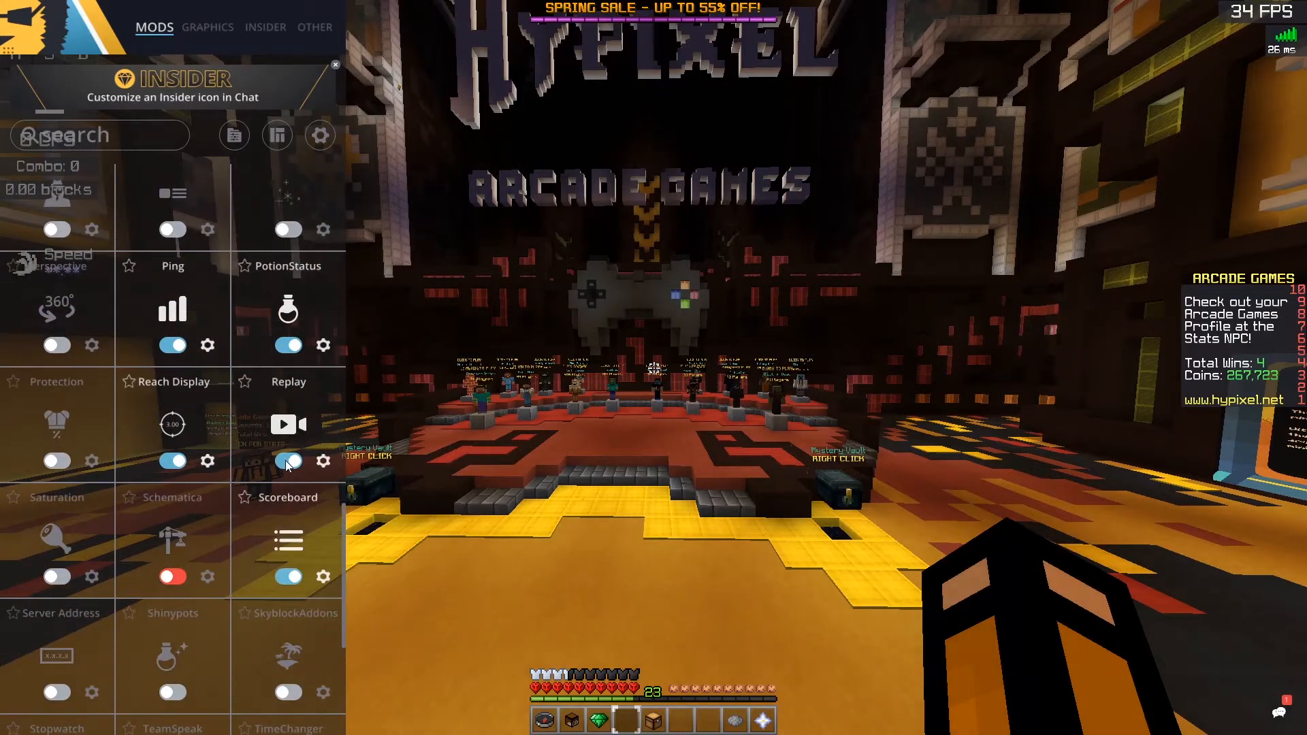
key("Escape")
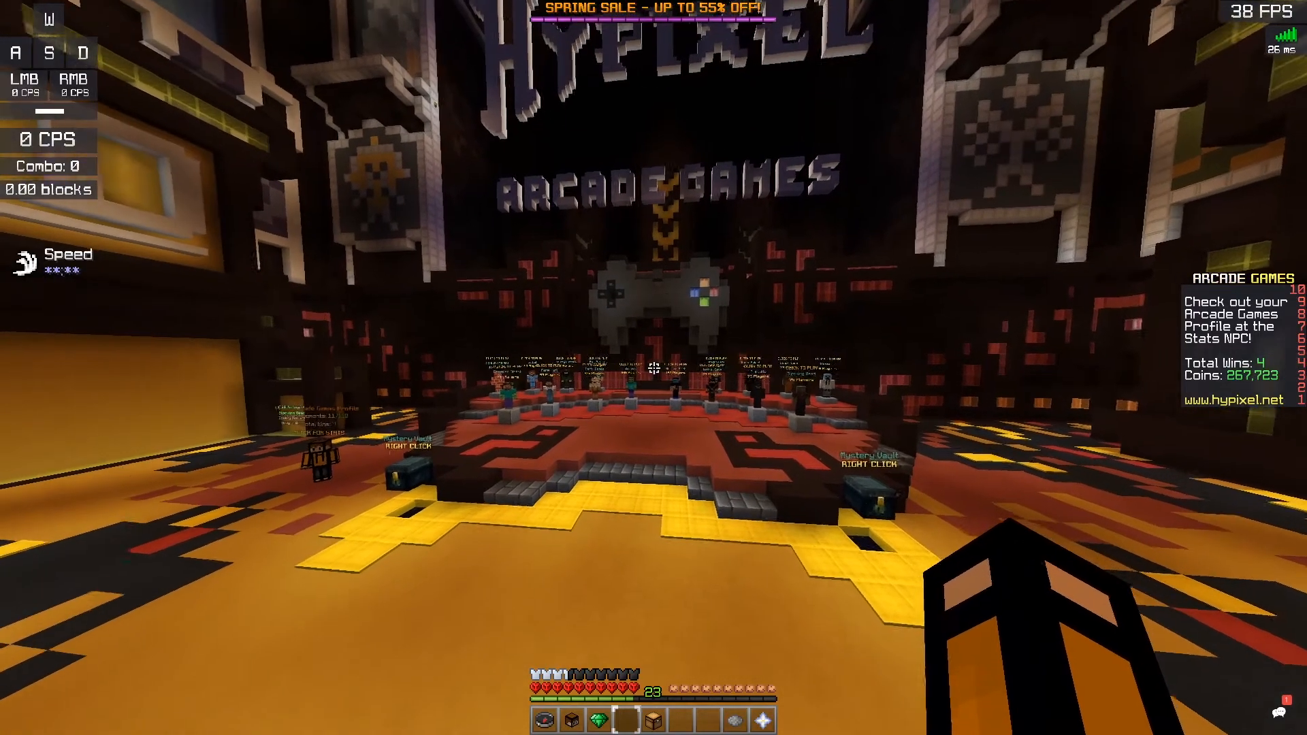
- Walk to the Zombies character in the Arcade Games lobby and join a match on the Dead End map
key("w")
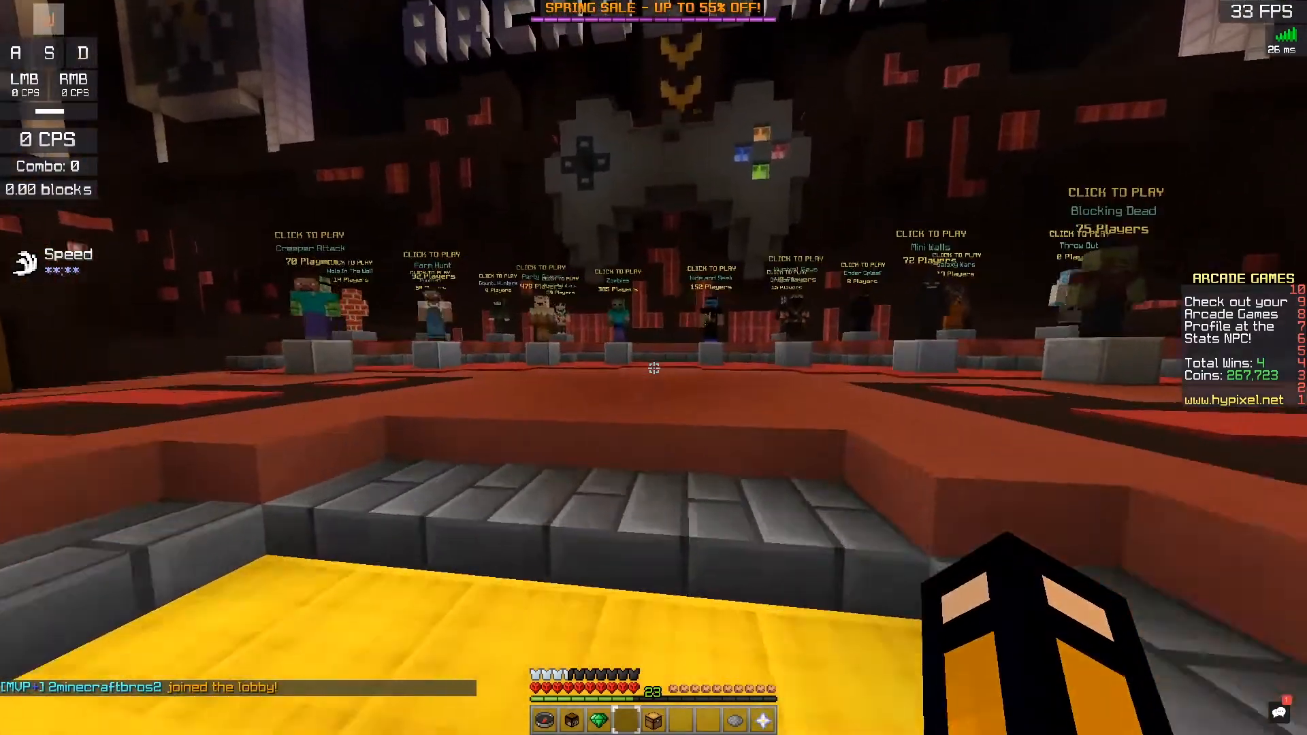
key("w")
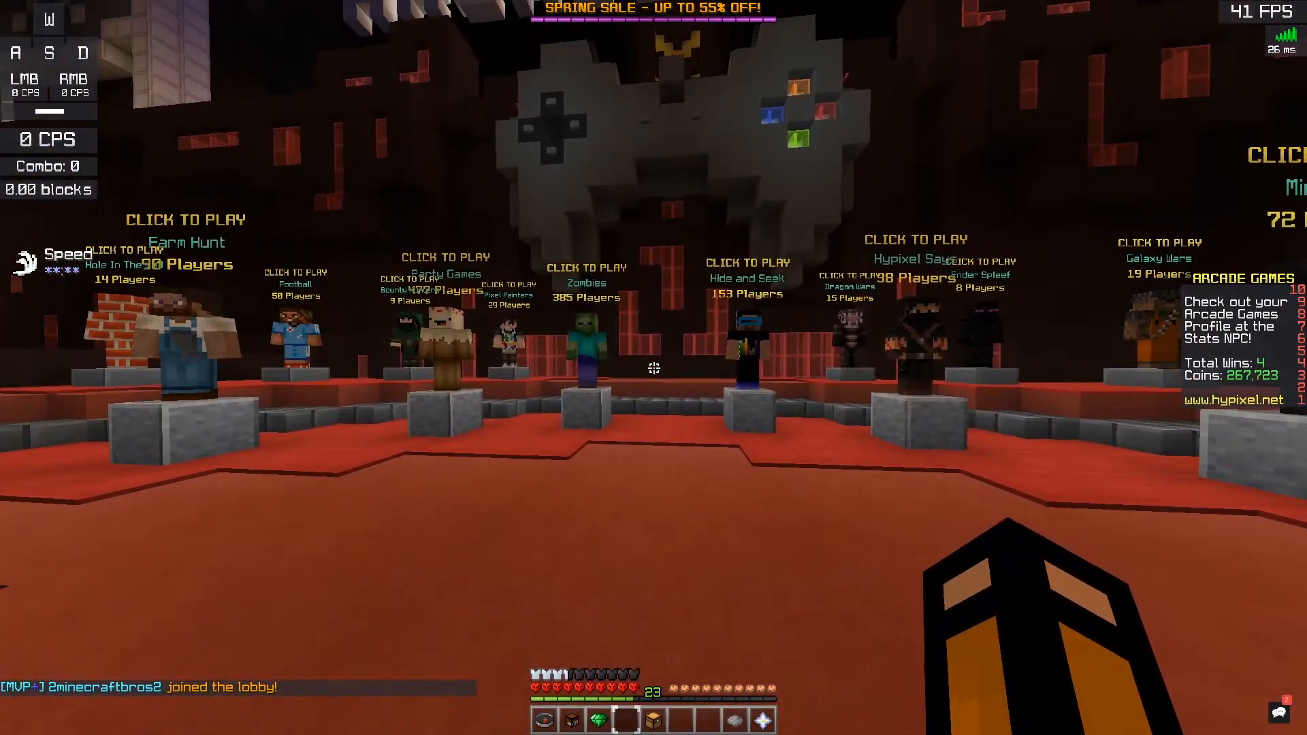
key("w")
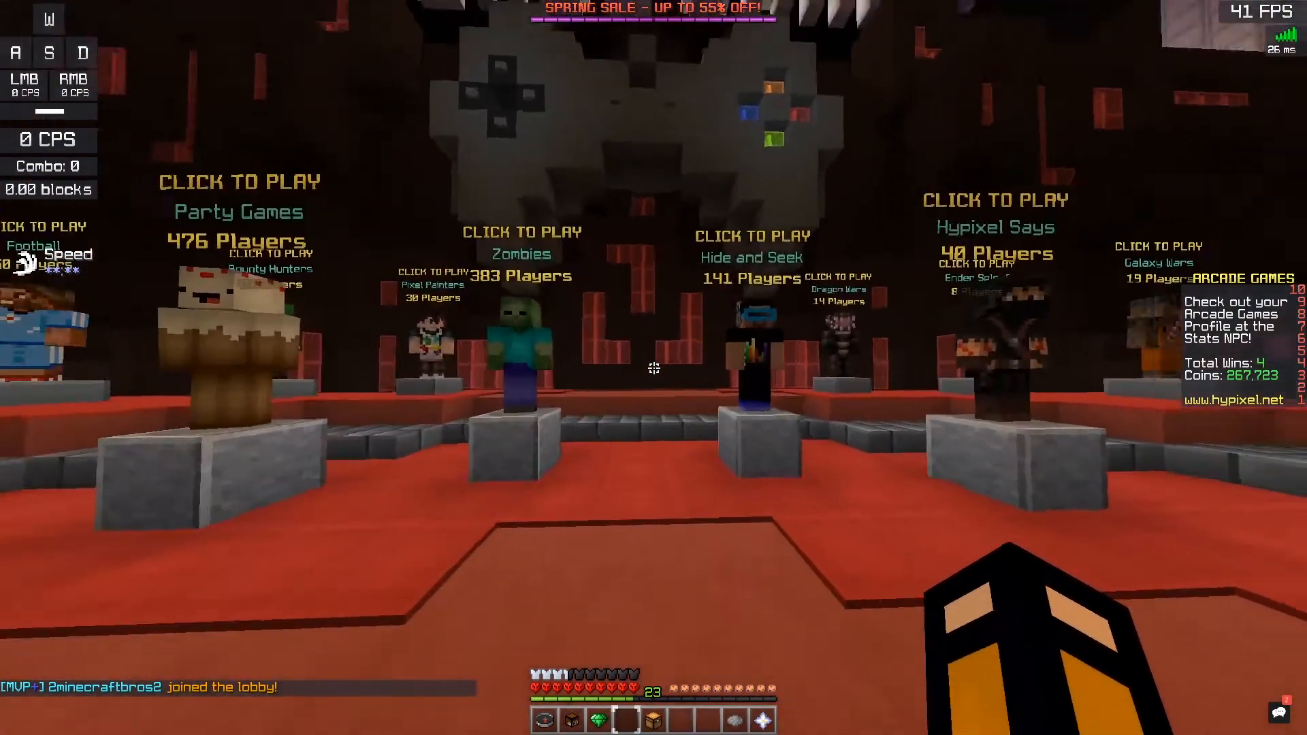
key("w")
key("a")
key("w")
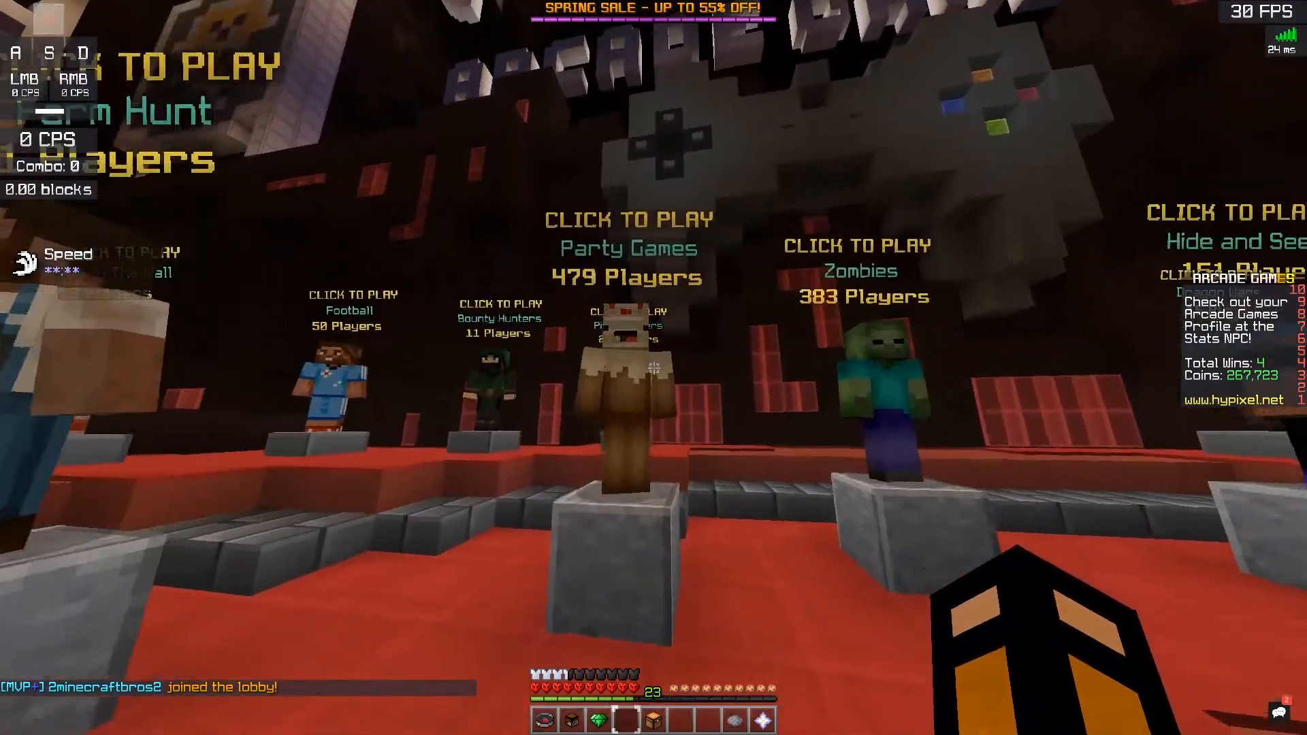
key("w")
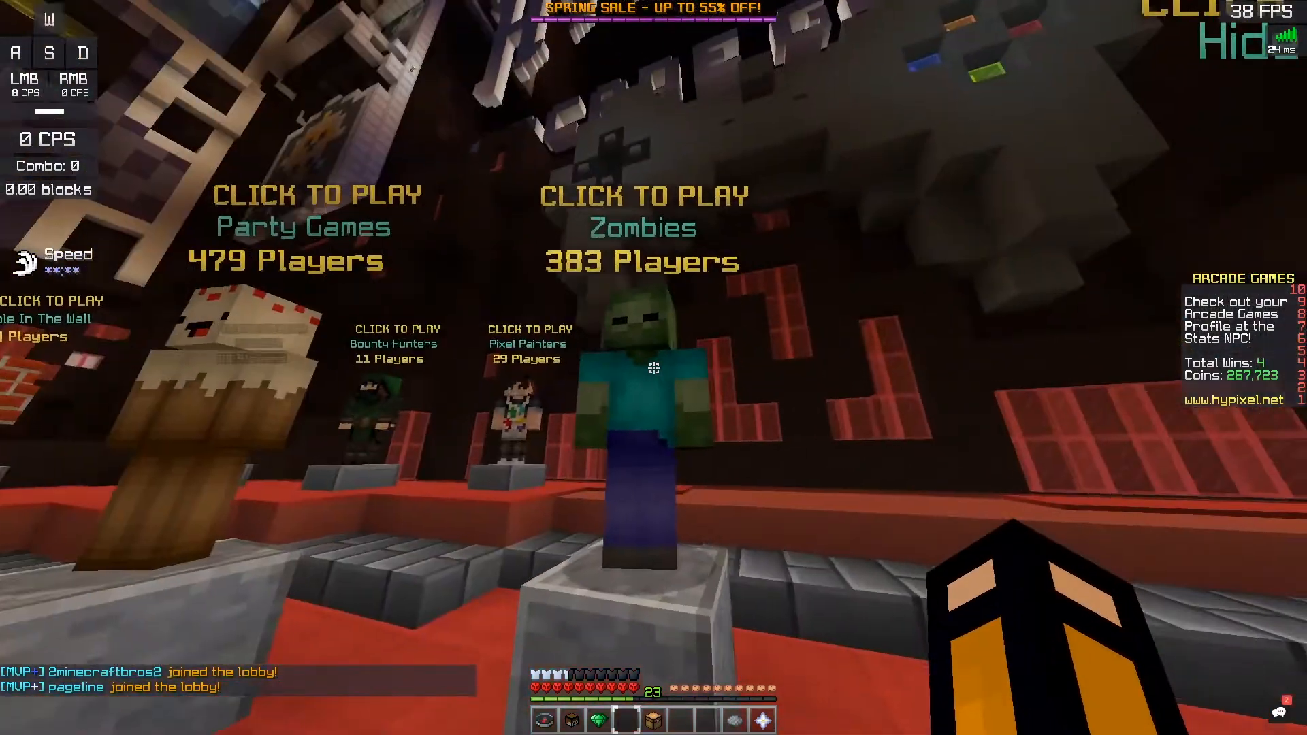
right_click(653, 368)
left_click(605, 300)
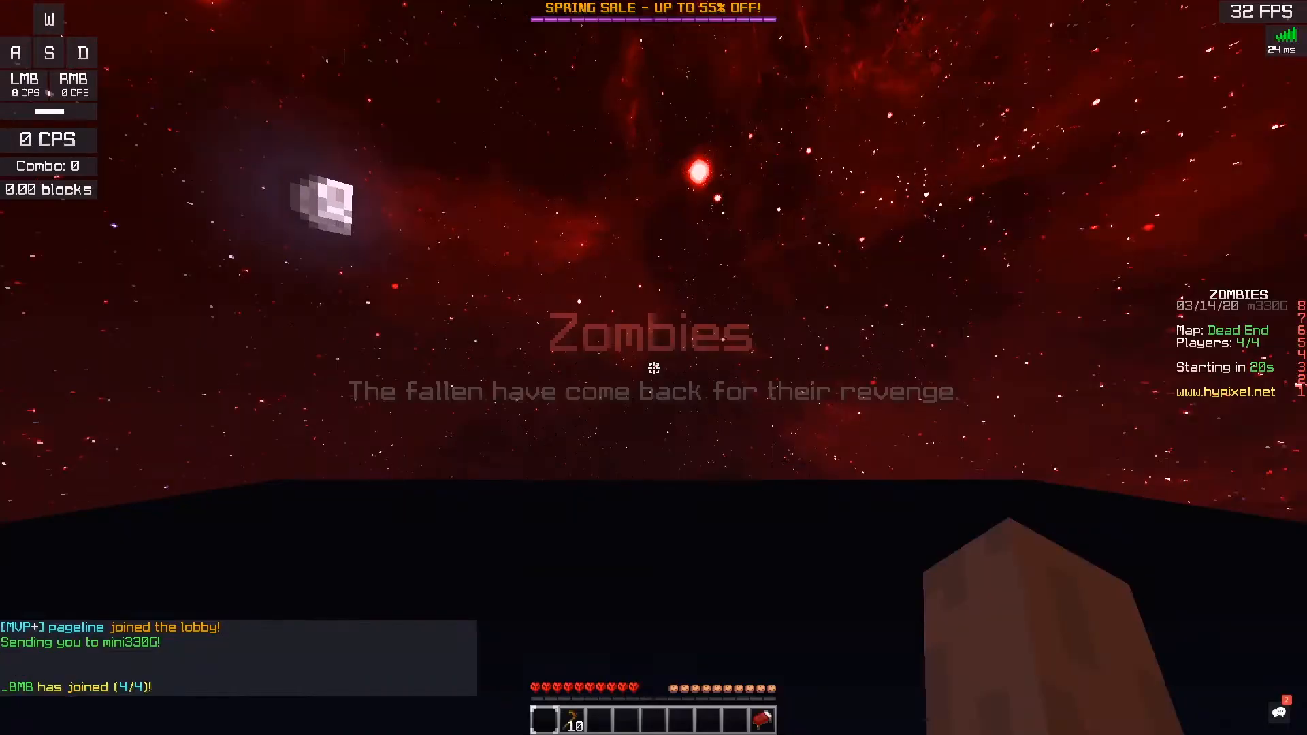
- Explore the Dead End street on foot around the practice dummy while waiting for the match to start
key("w")
scroll(654, 368, "down", 2)
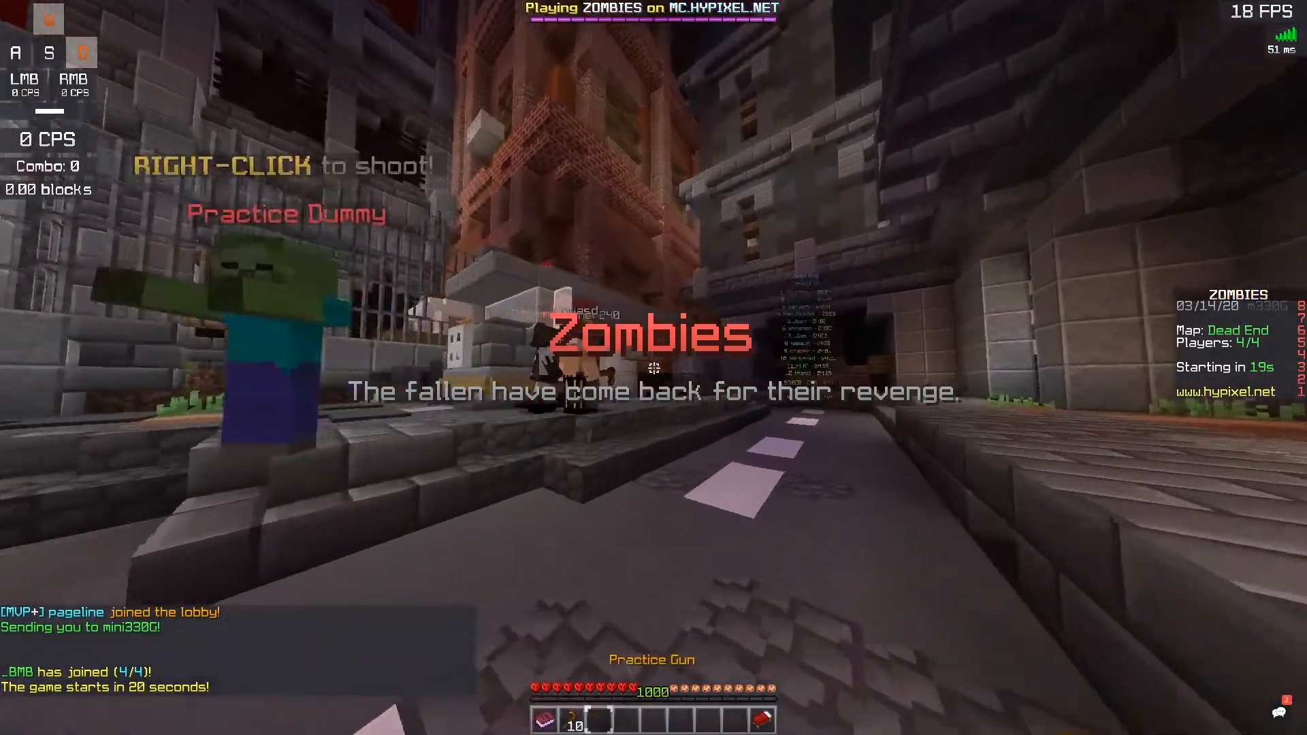
key("d")
key("space")
key("w")
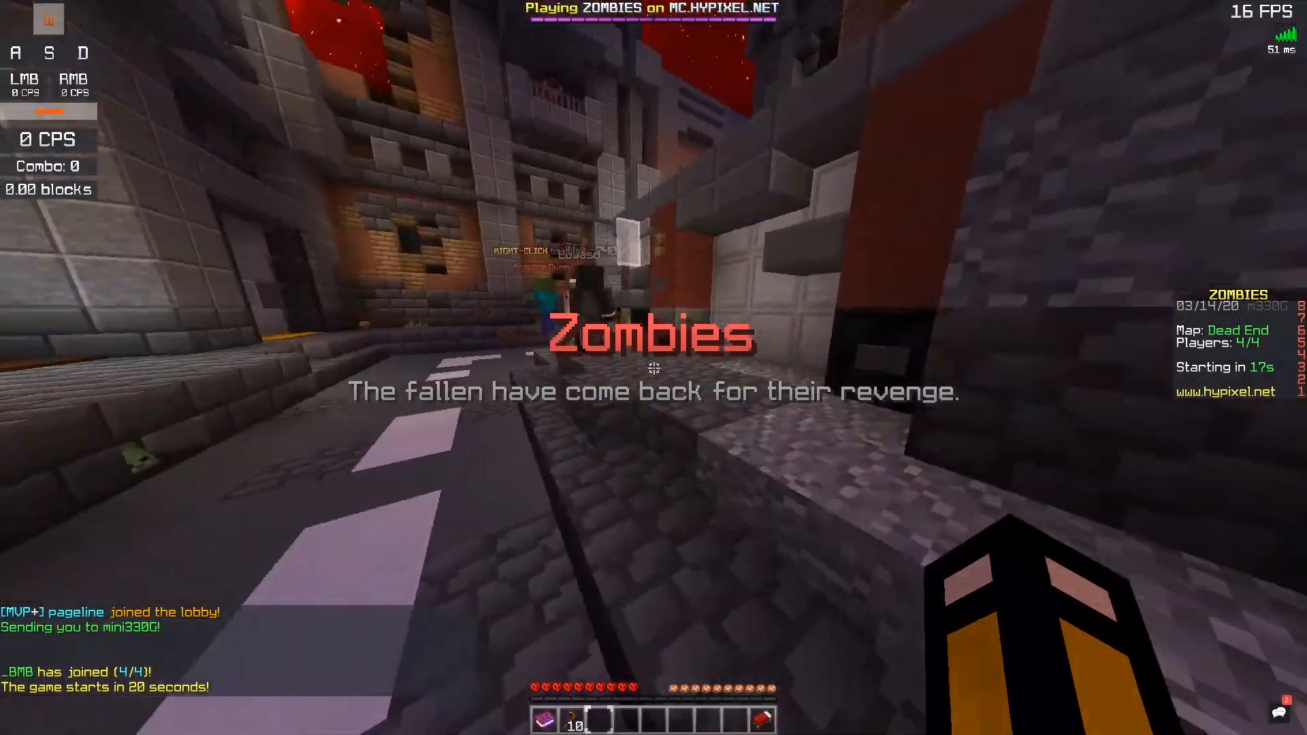
key("w")
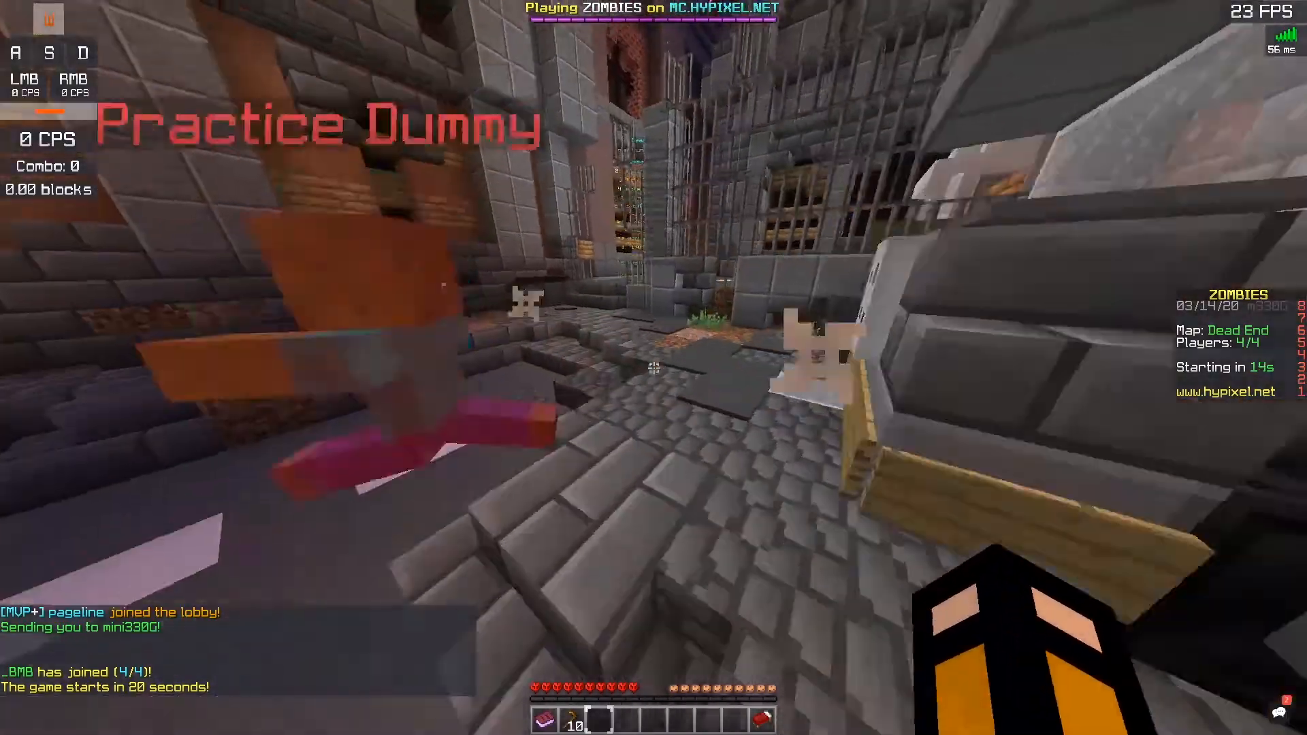
key("space")
key("w")
left_click(653, 367)
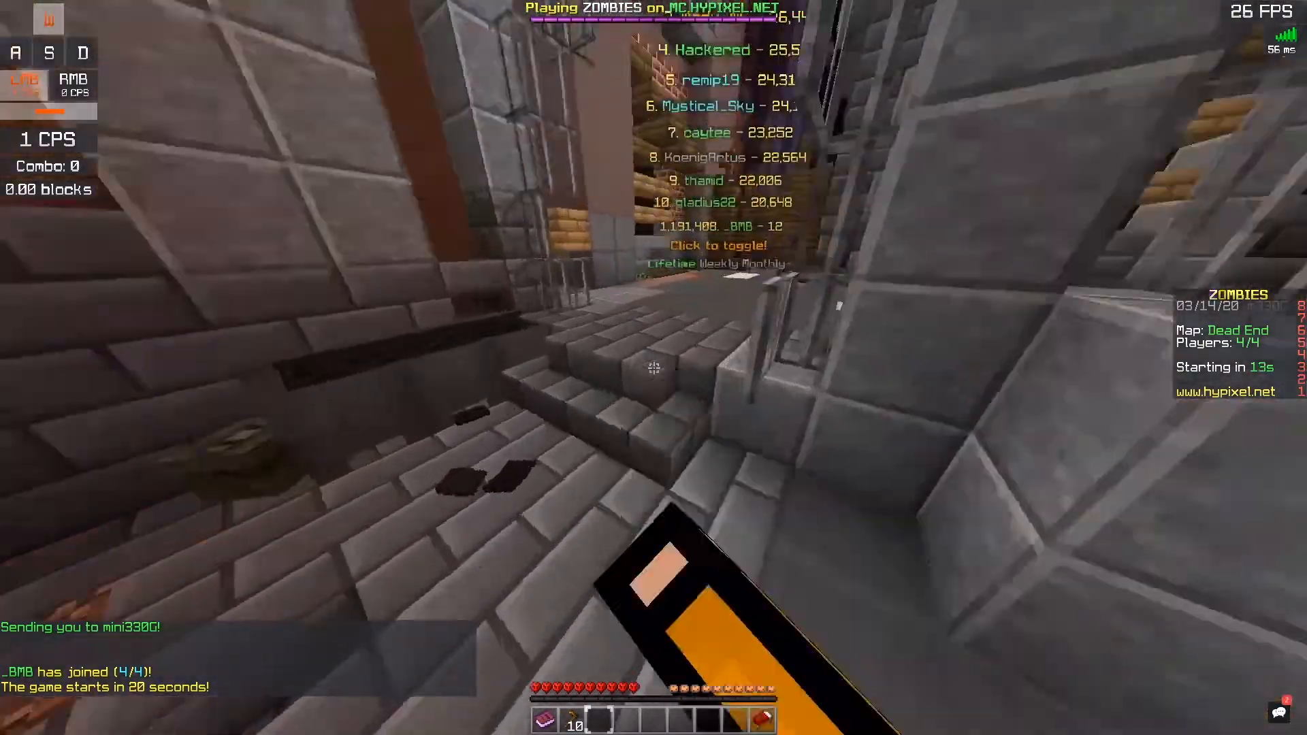
left_click(653, 368)
left_click(654, 368)
left_click(654, 367)
left_click(653, 367)
left_click(653, 367)
key("d")
left_click(653, 367)
left_click(653, 368)
left_click(653, 368)
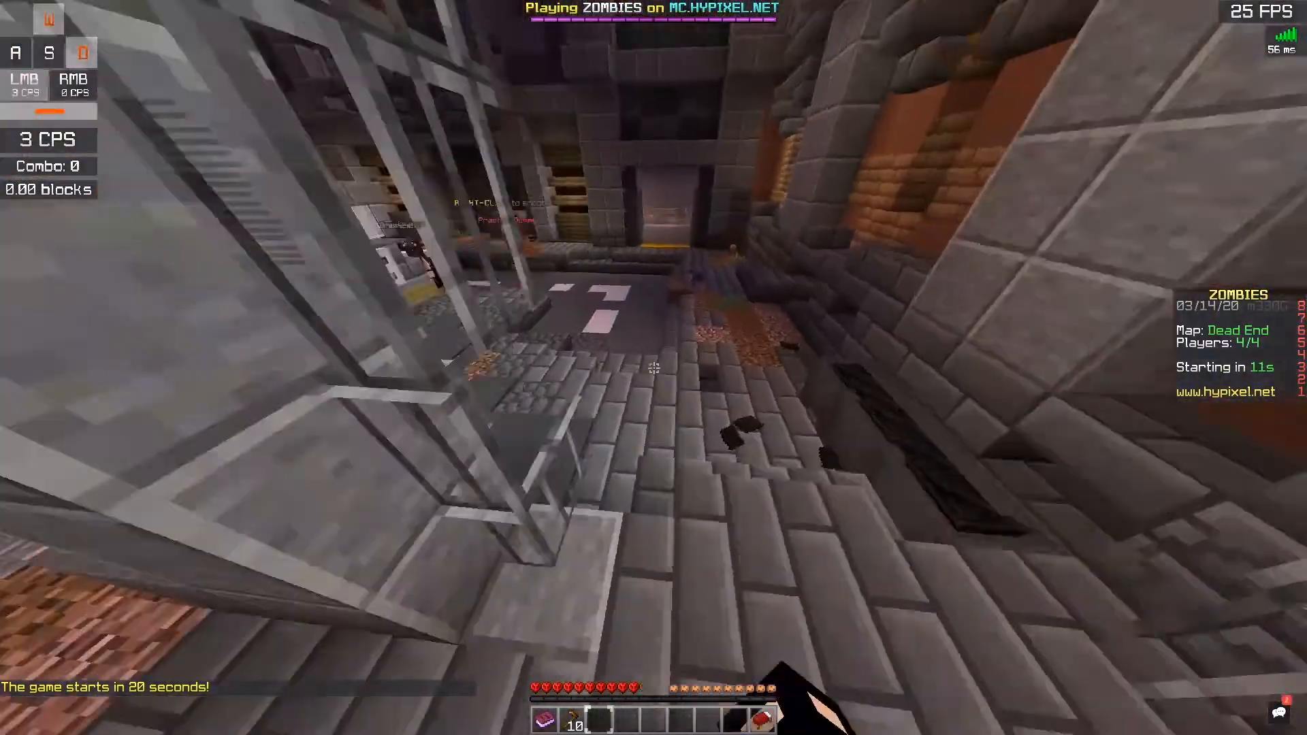
left_click(653, 367)
key("w")
key("d")
key("w")
key("d")
key("space")
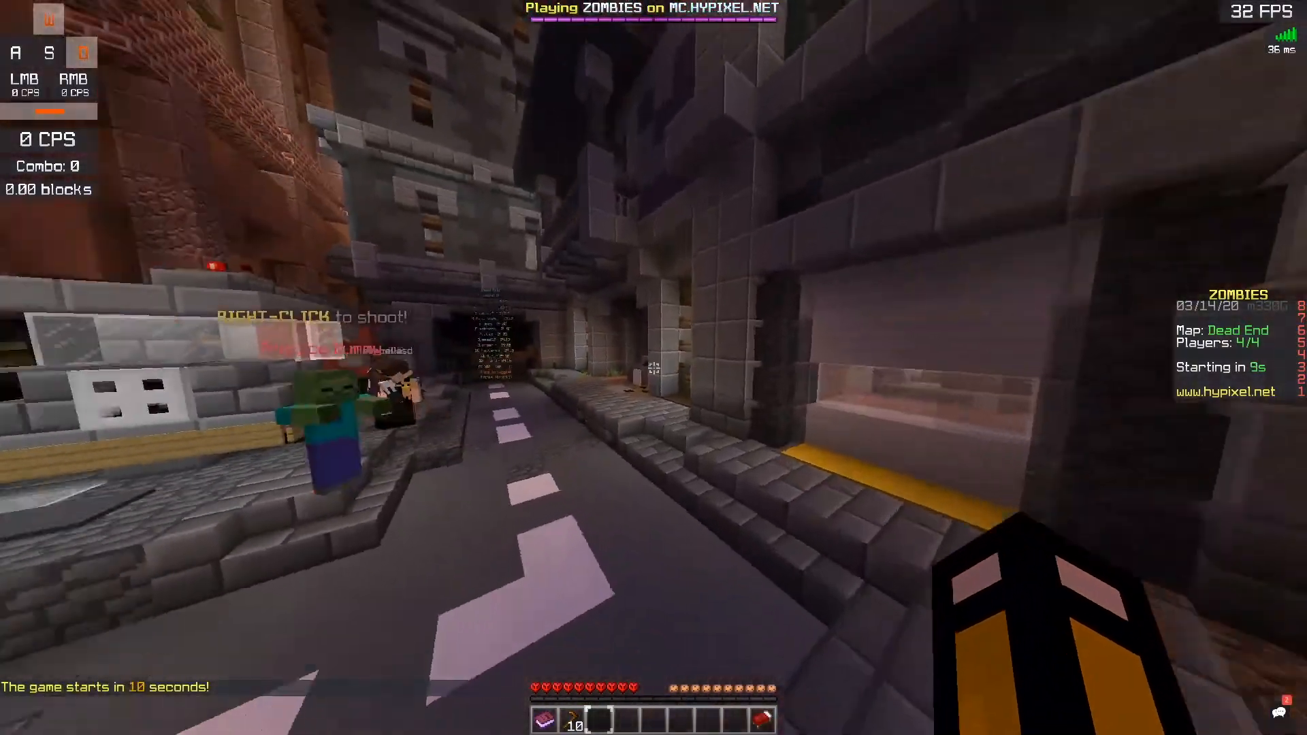
key("d")
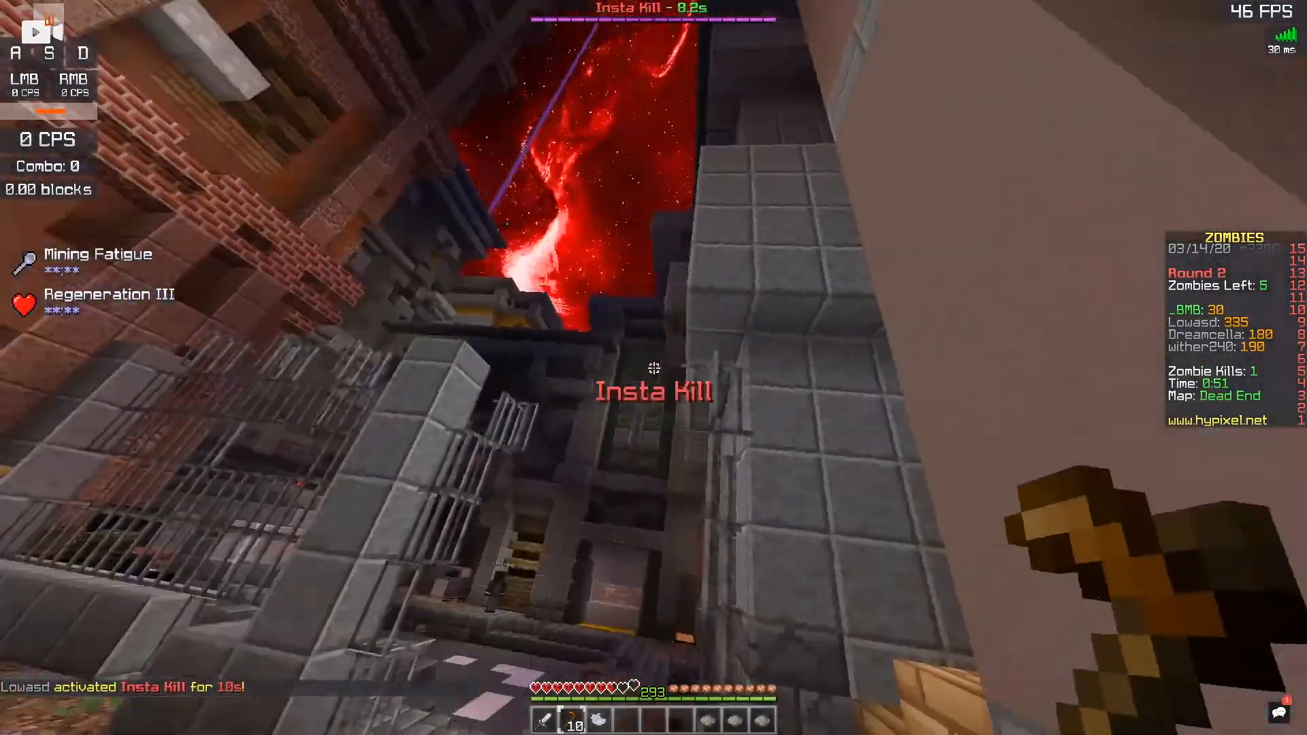
- Fire the gun and move along the Dead End street during the Zombies match to produce replay footage
left_click(654, 368)
left_click(653, 367)
right_click(653, 367)
key("space")
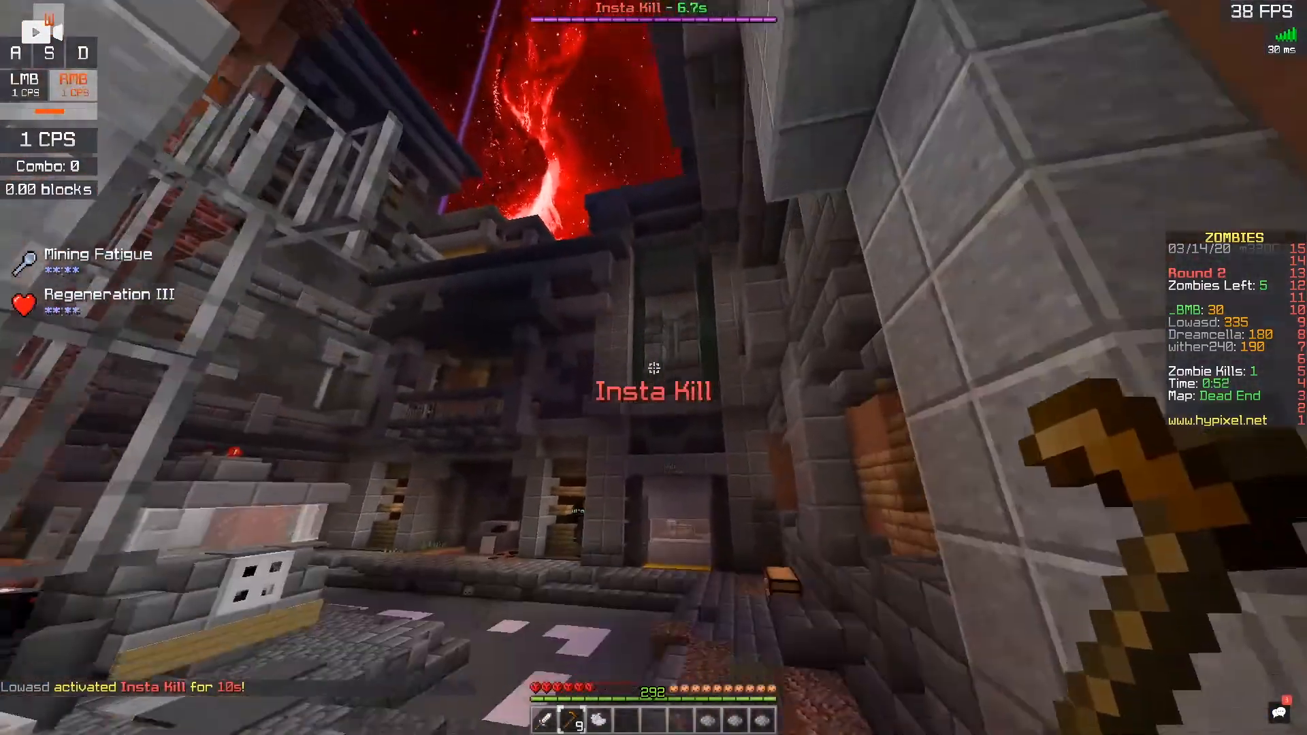
key("d")
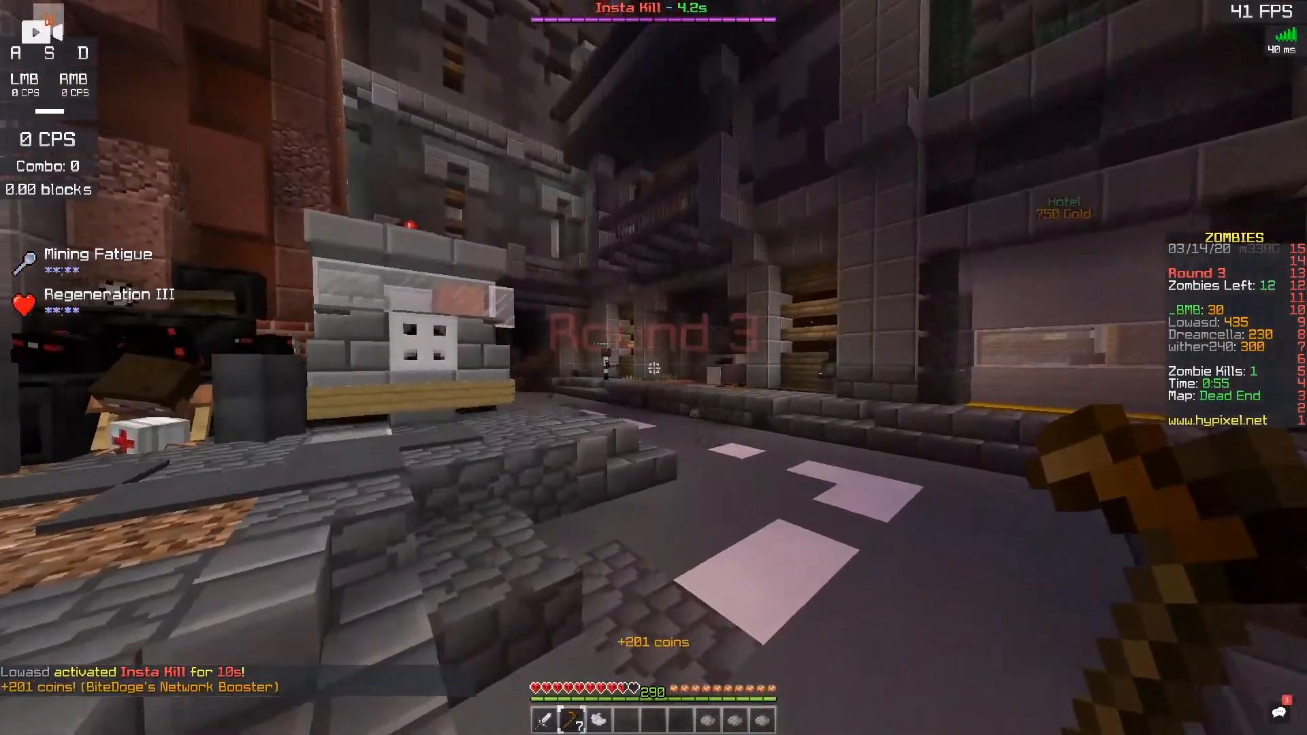
key("s")
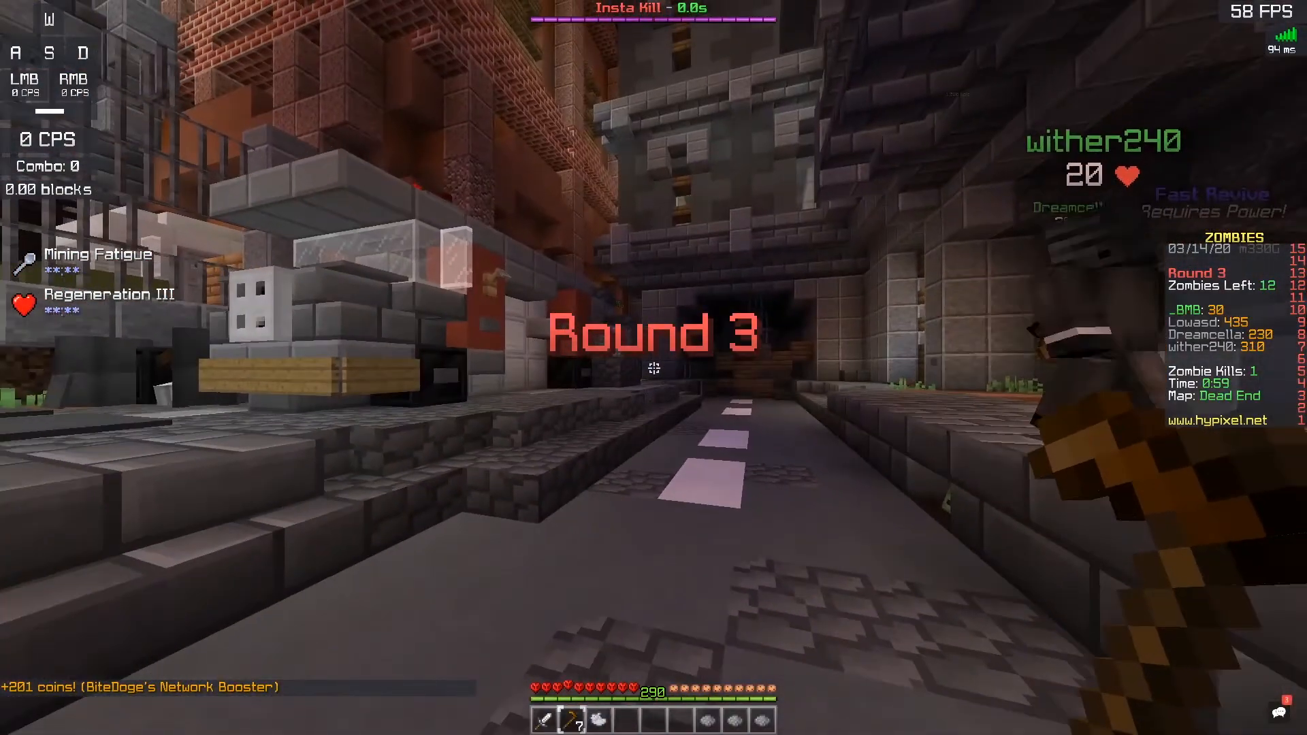
- Disconnect from the Zombies match and leave the server list for the client's main menu
key("Escape")
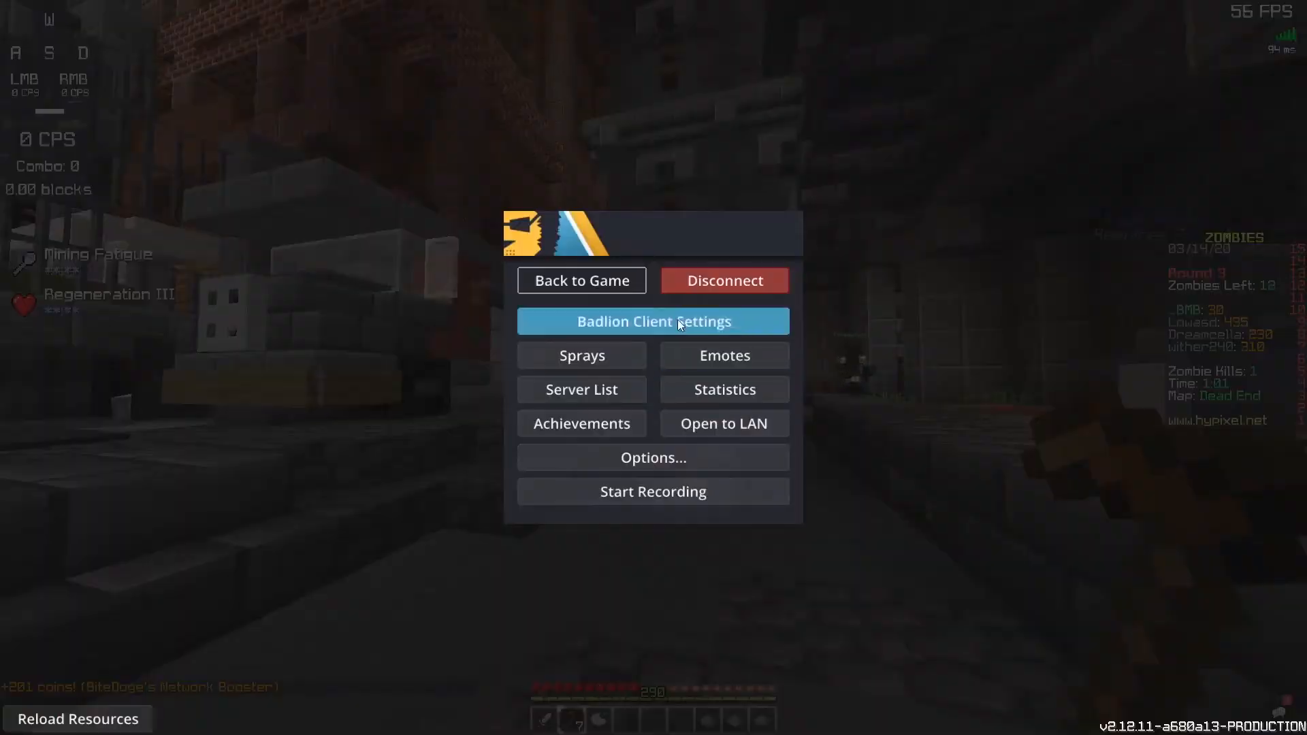
left_click(723, 281)
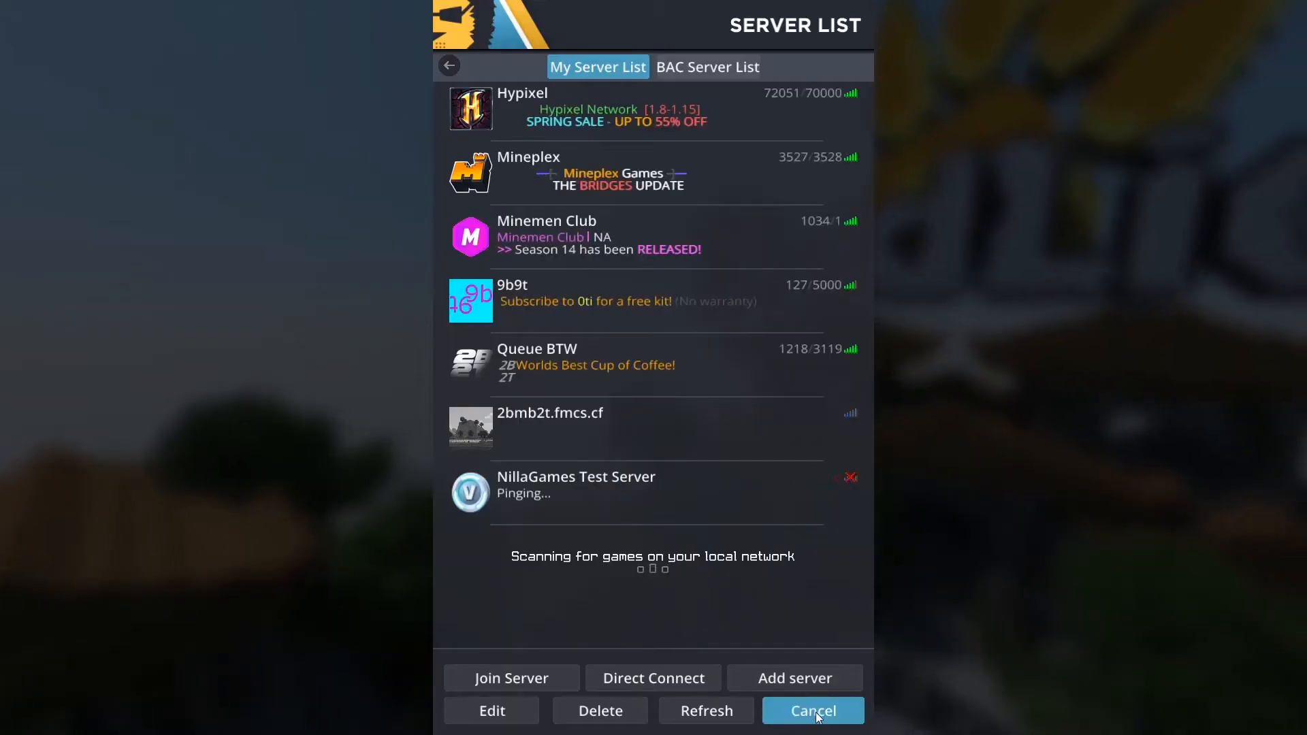
left_click(810, 710)
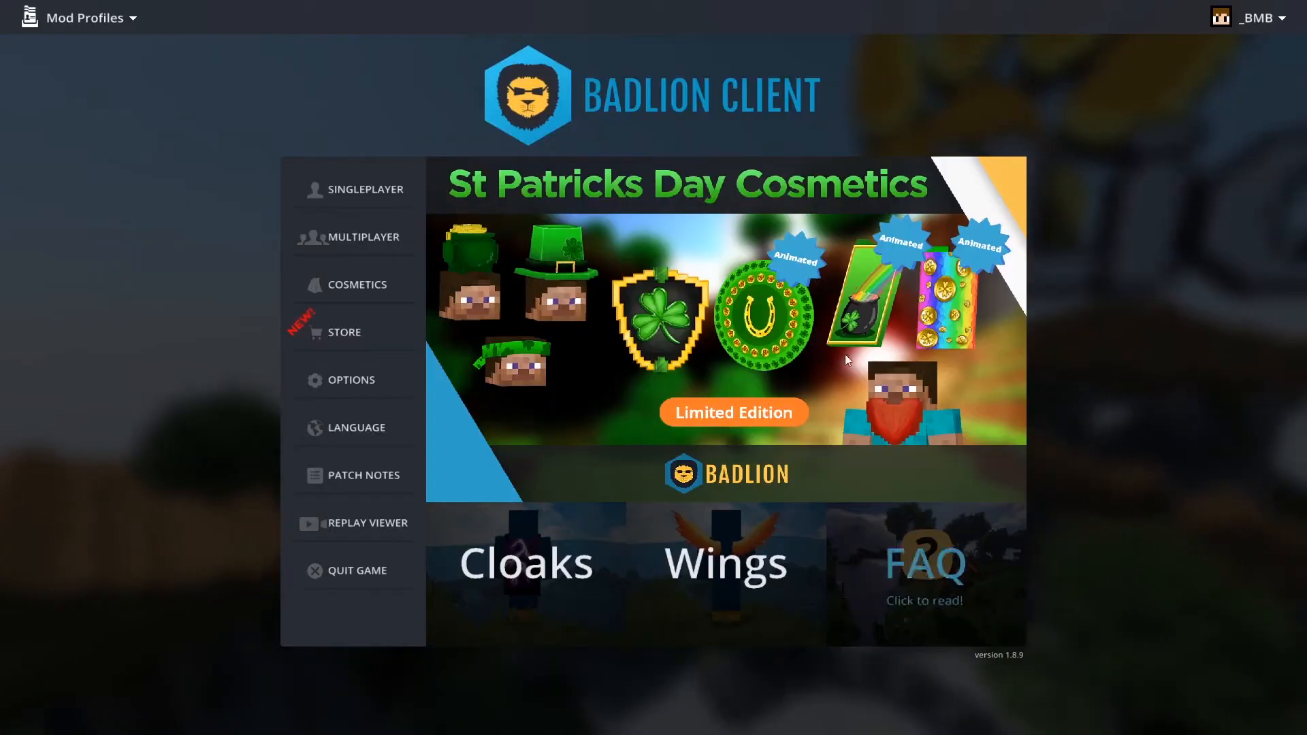
- Load the replay 2020-03-14_13.10.41.mcpr in the Replay Viewer
left_click(378, 529)
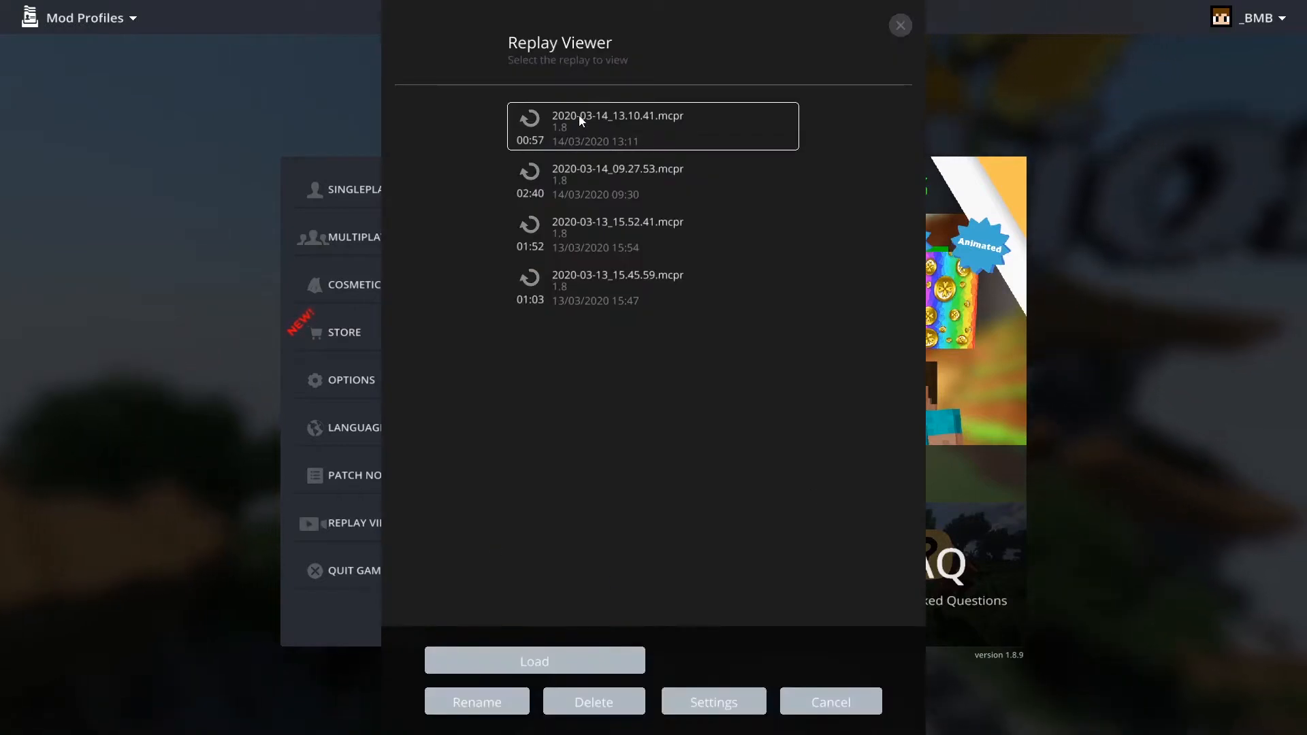
double_click(666, 117)
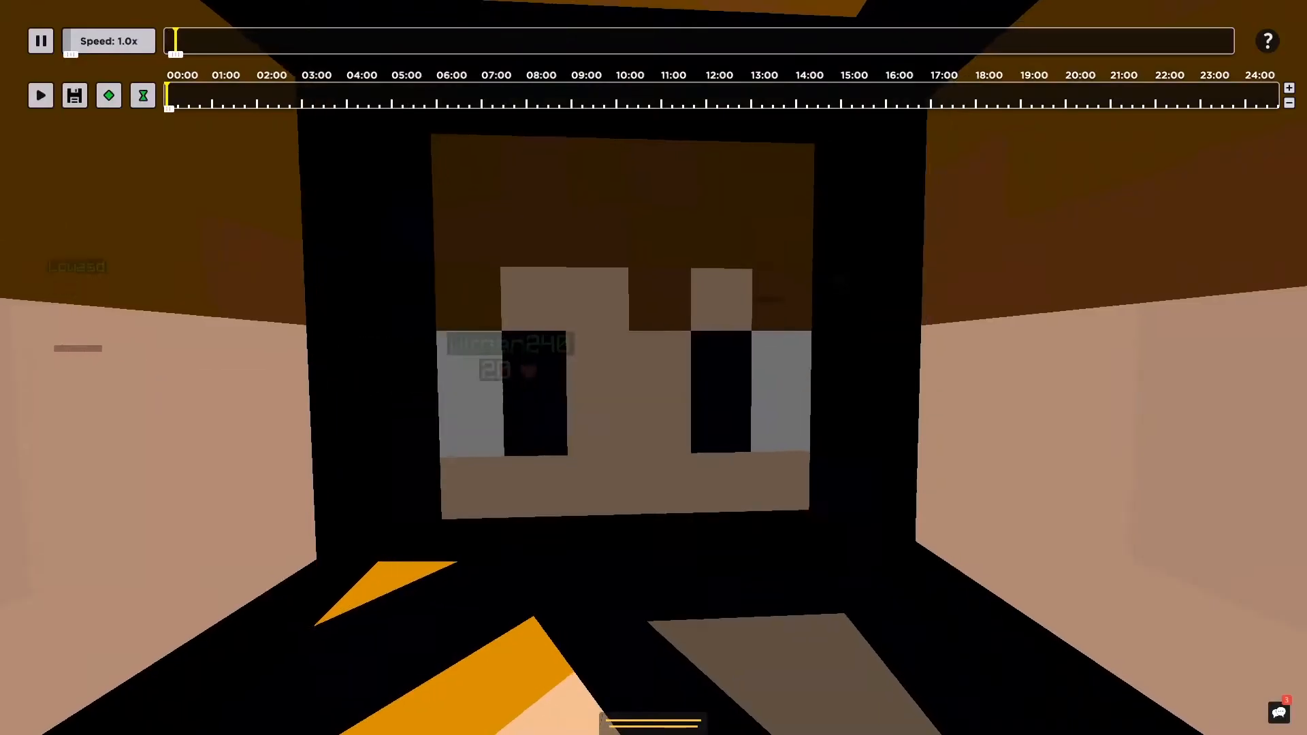
- Fly the camera away from the player and over the street while the replay plays, and pause playback
key("s")
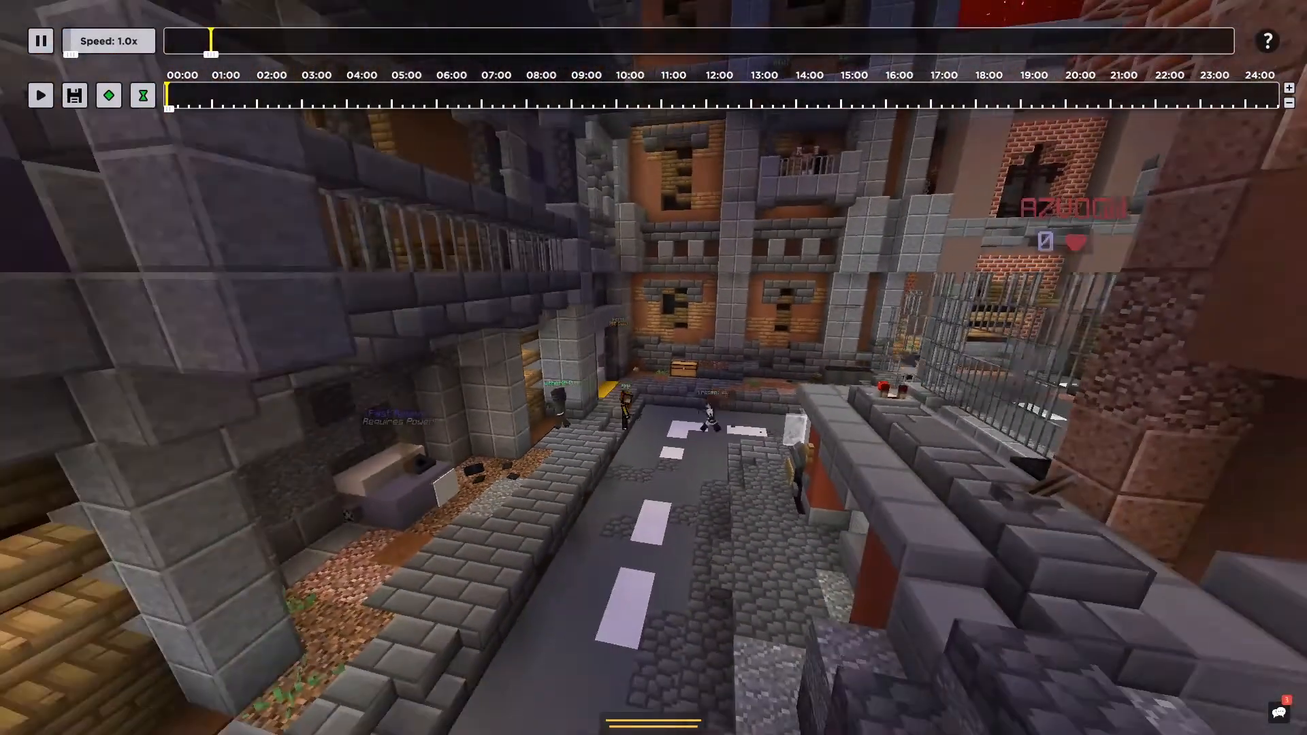
key("w")
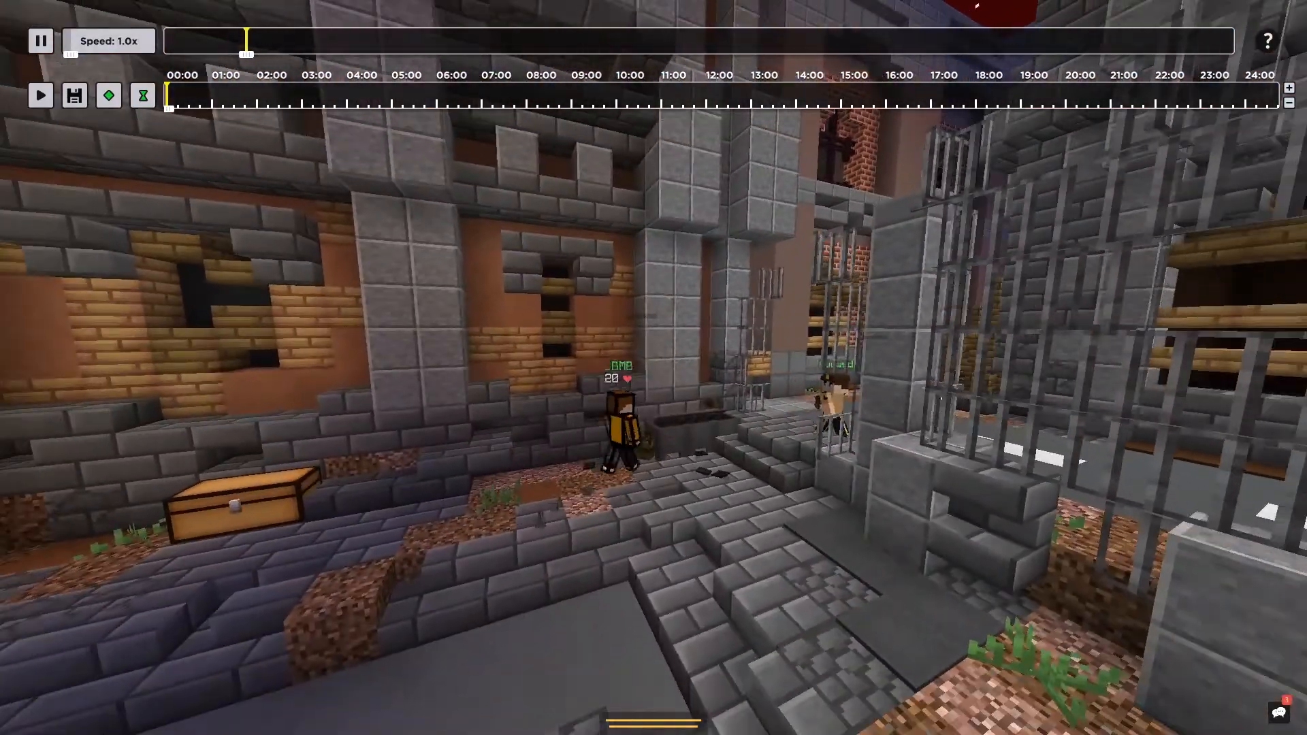
key("p")
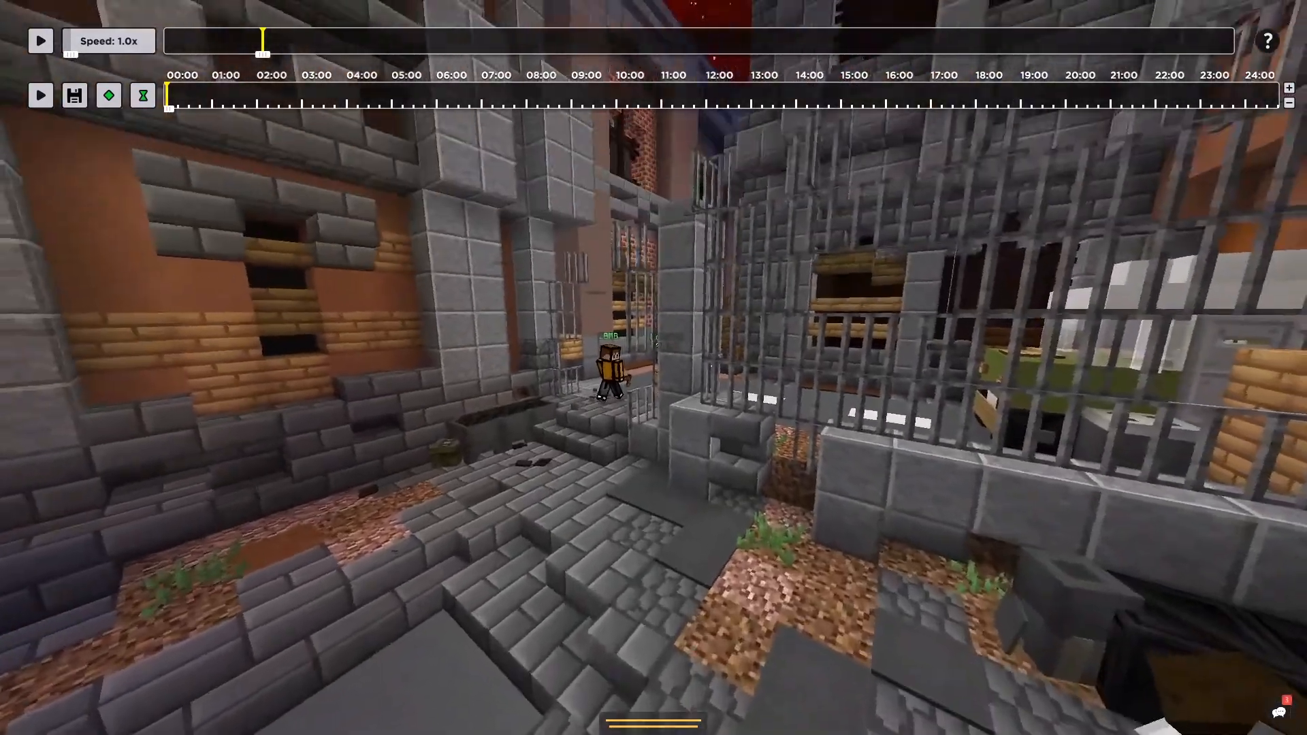
key("Escape")
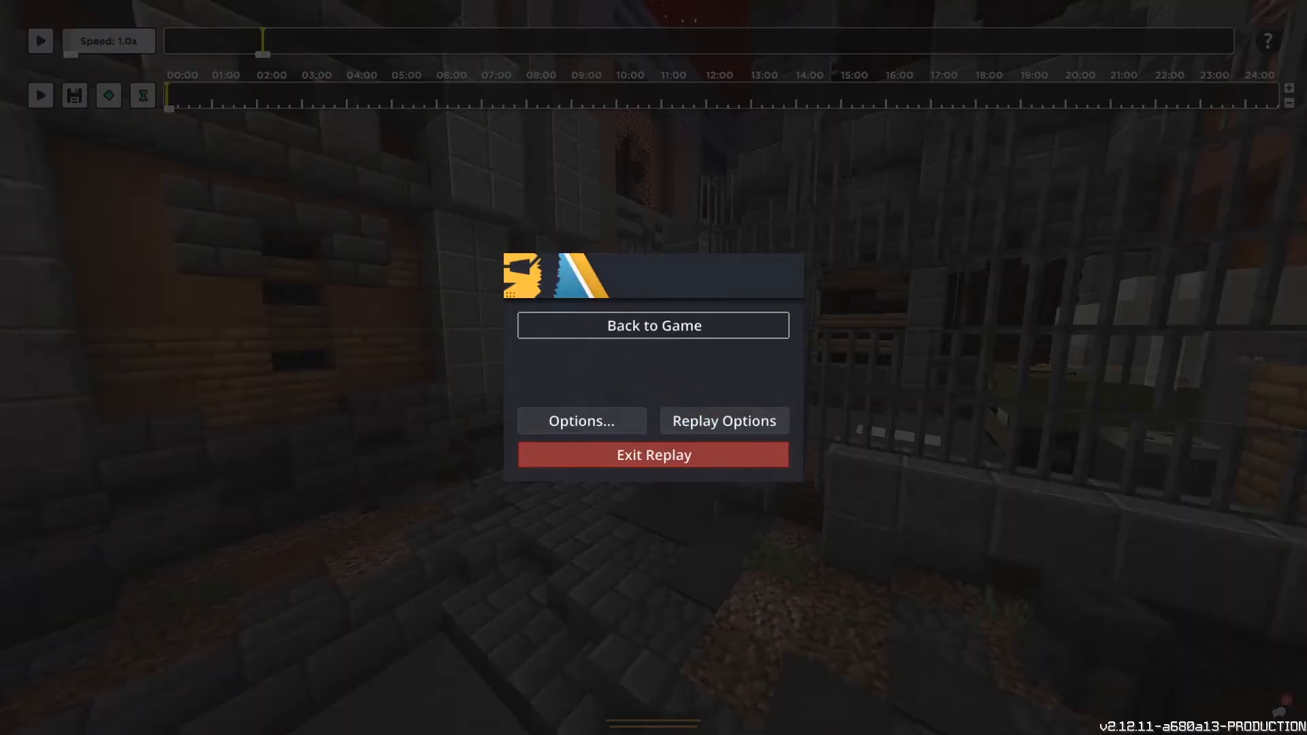
left_click(653, 326)
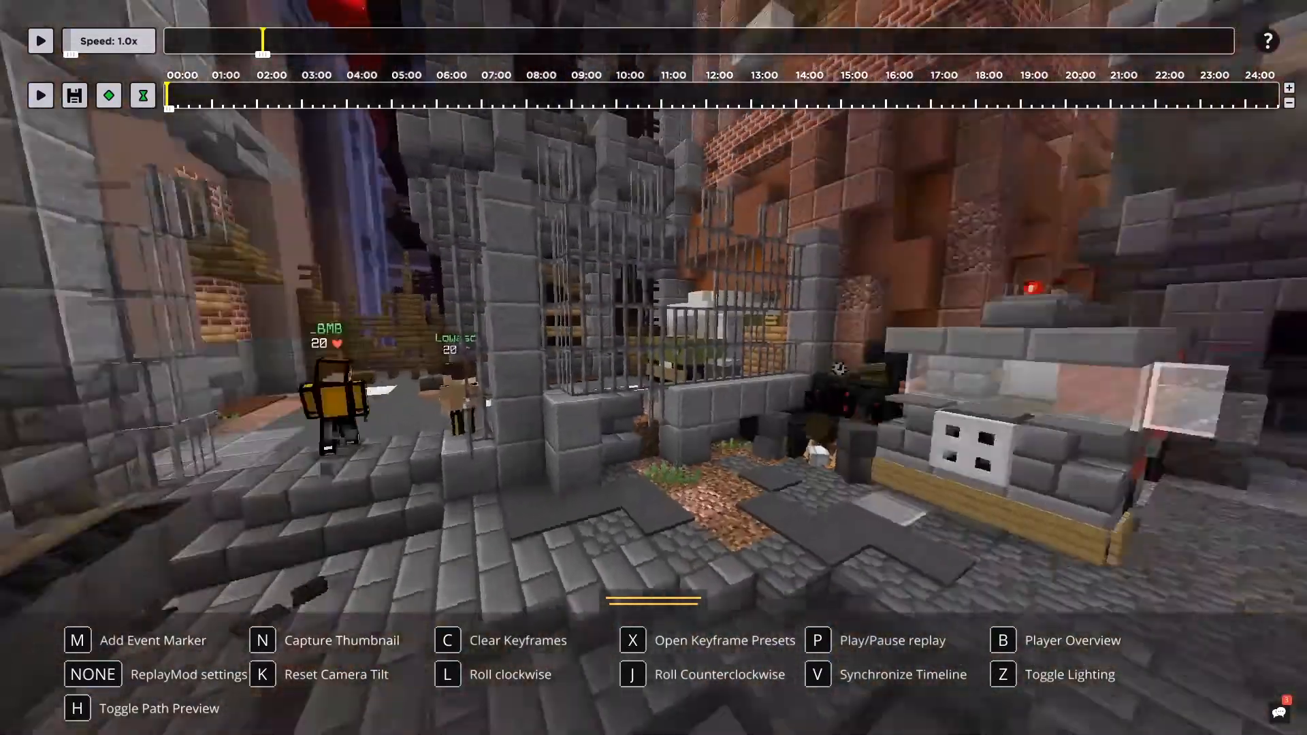
- Fly the camera around the paused street to inspect the scene from above and from several angles
key("w")
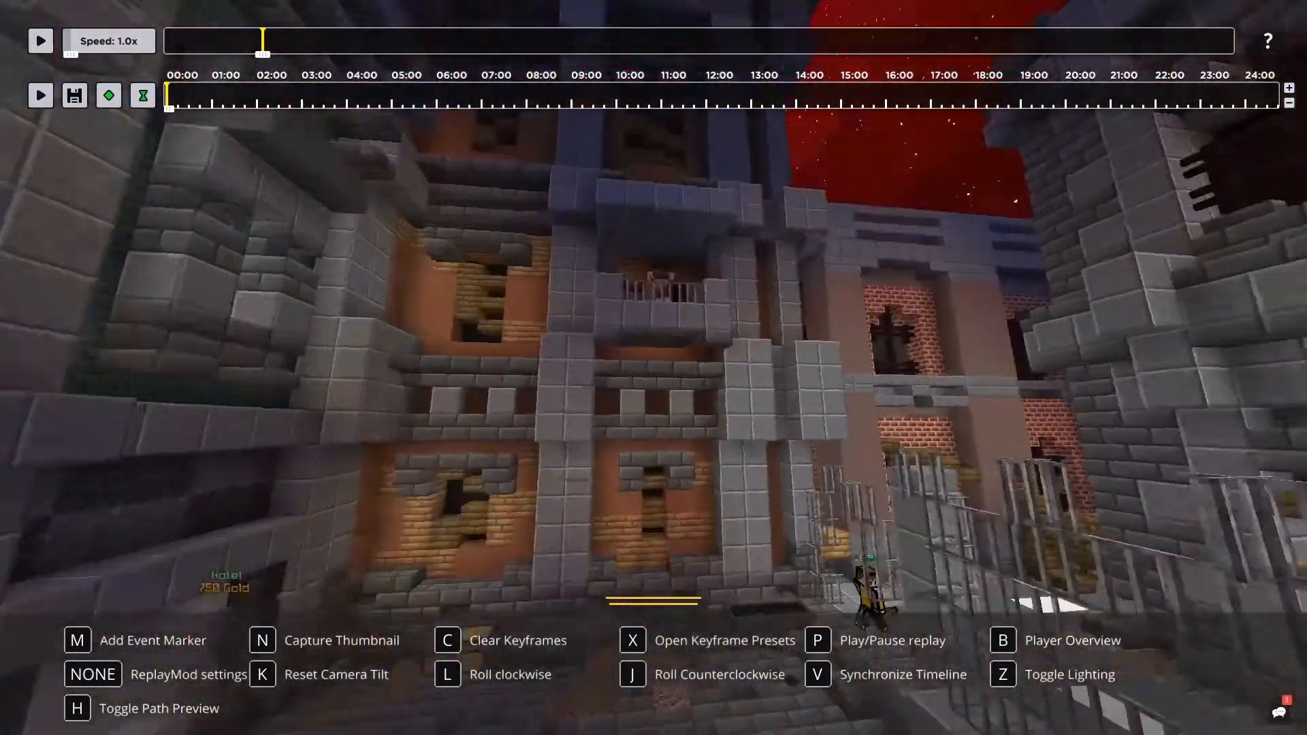
key("w")
key("w")
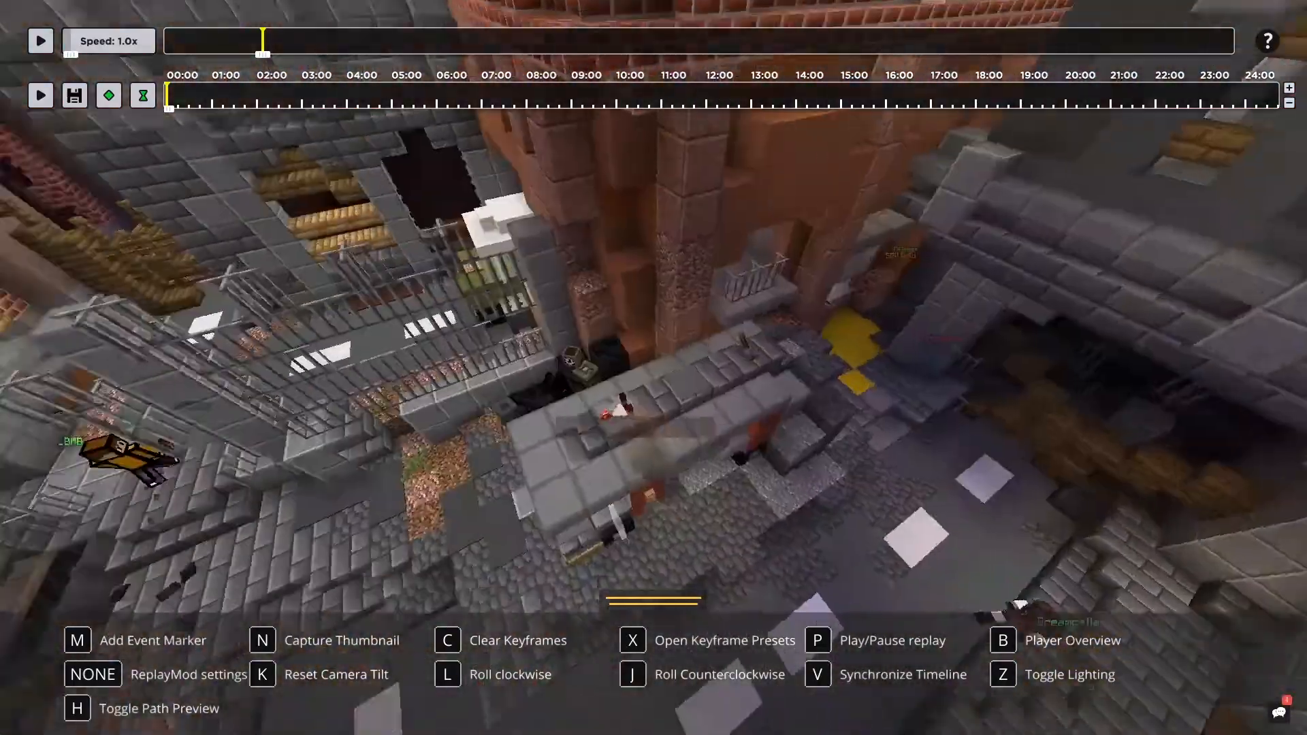
key("w")
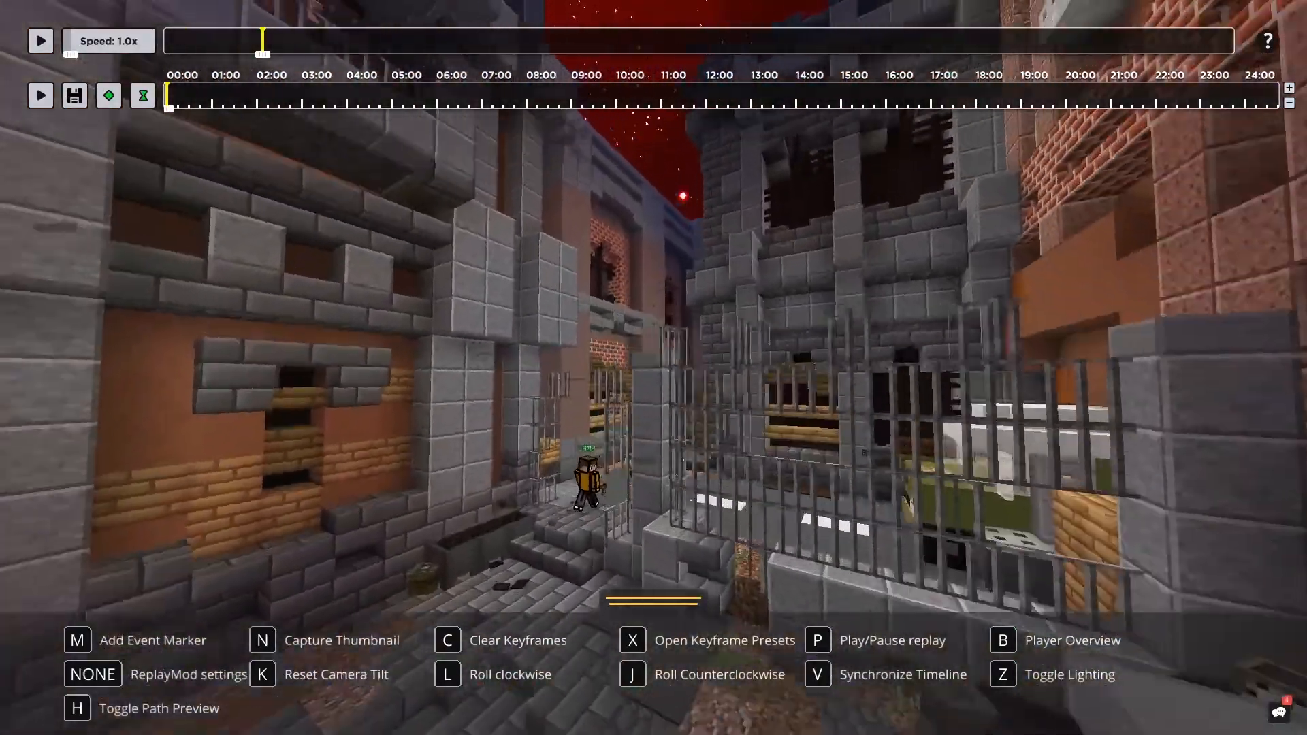
key("w")
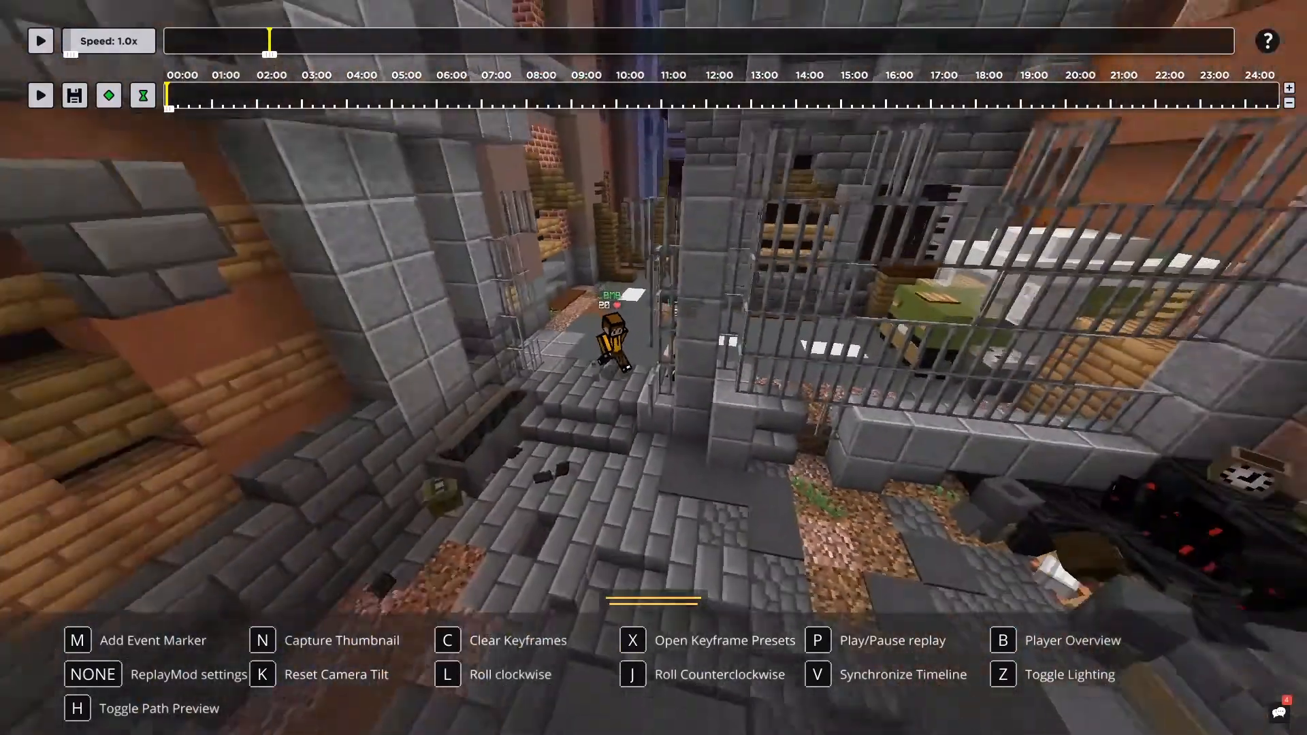
- Jump to a moment near the end of the replay and fly the camera to the players beyond the barred gate
key("Escape")
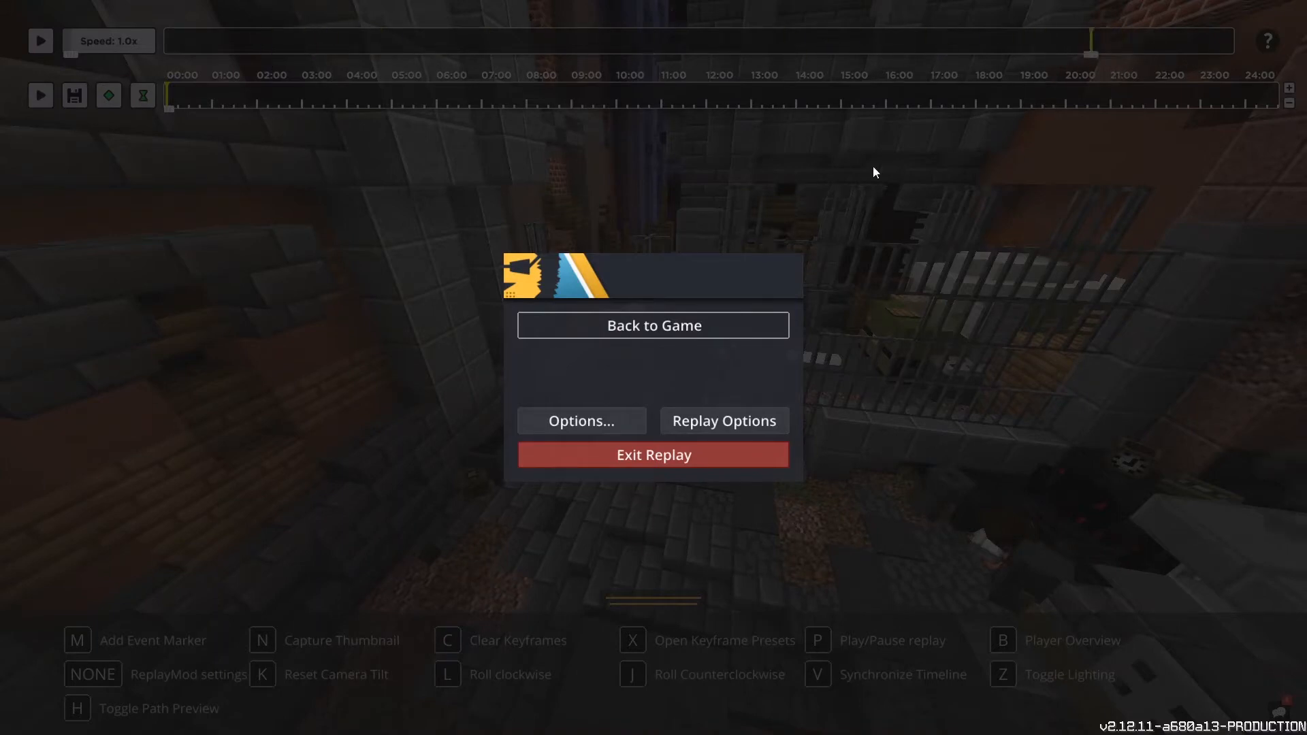
left_click(654, 326)
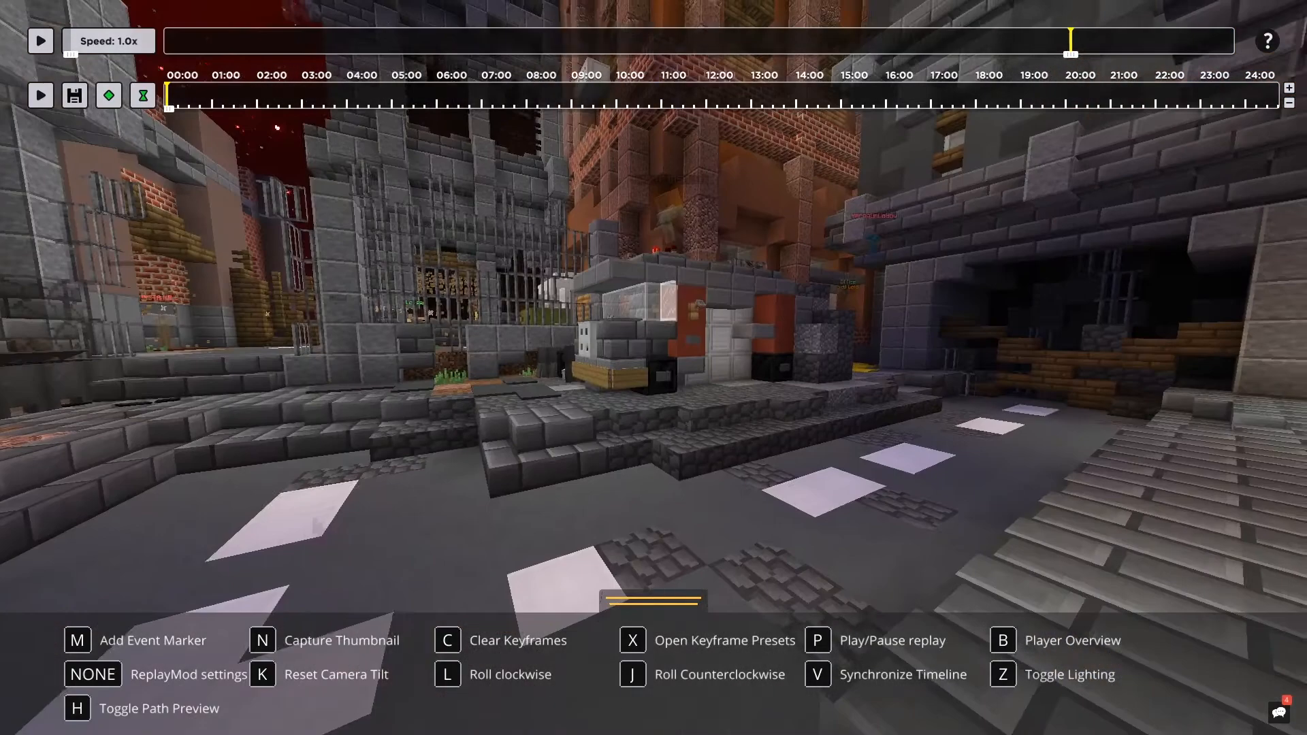
key("w")
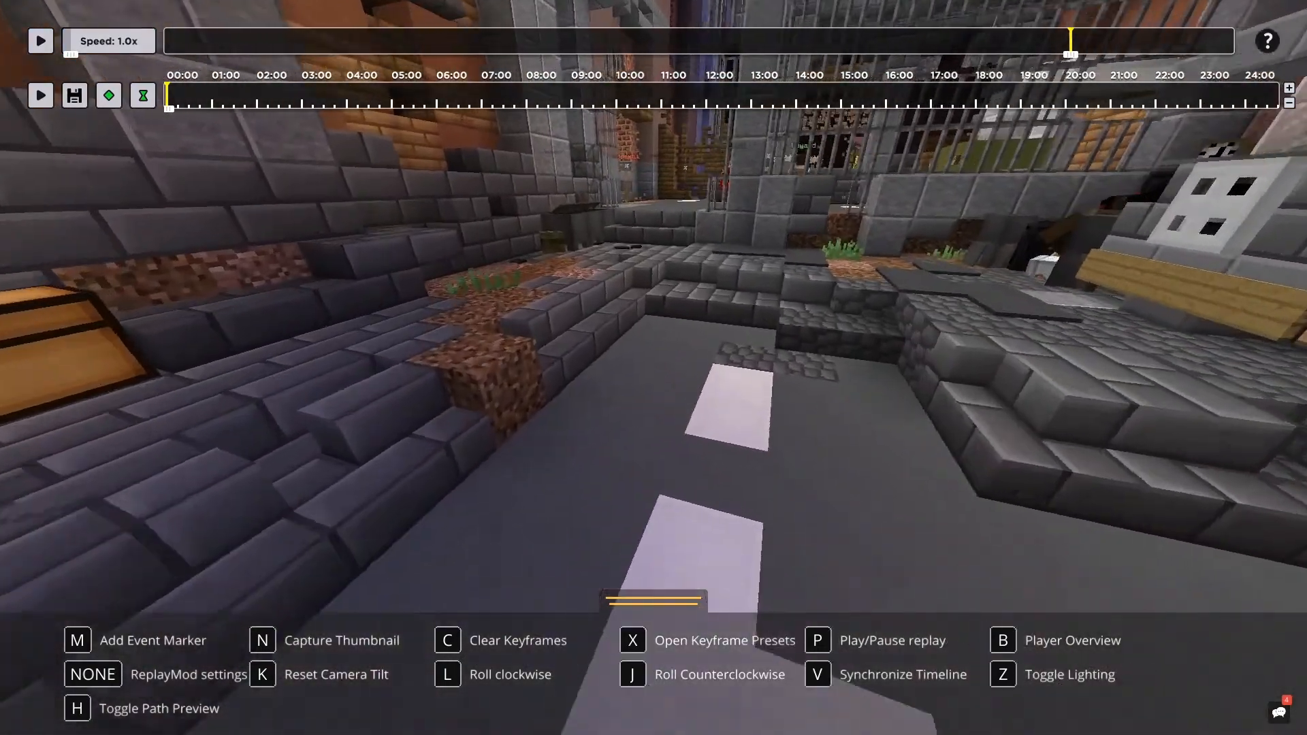
key("w")
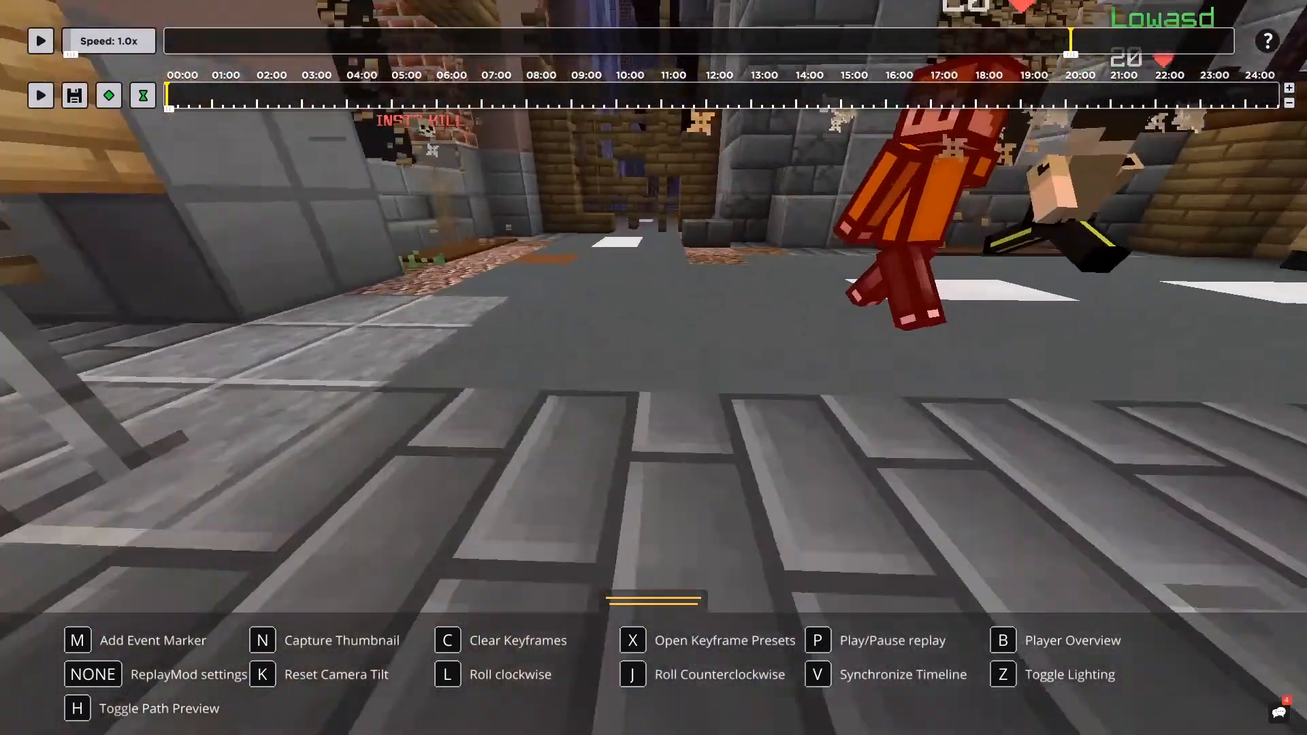
key("s")
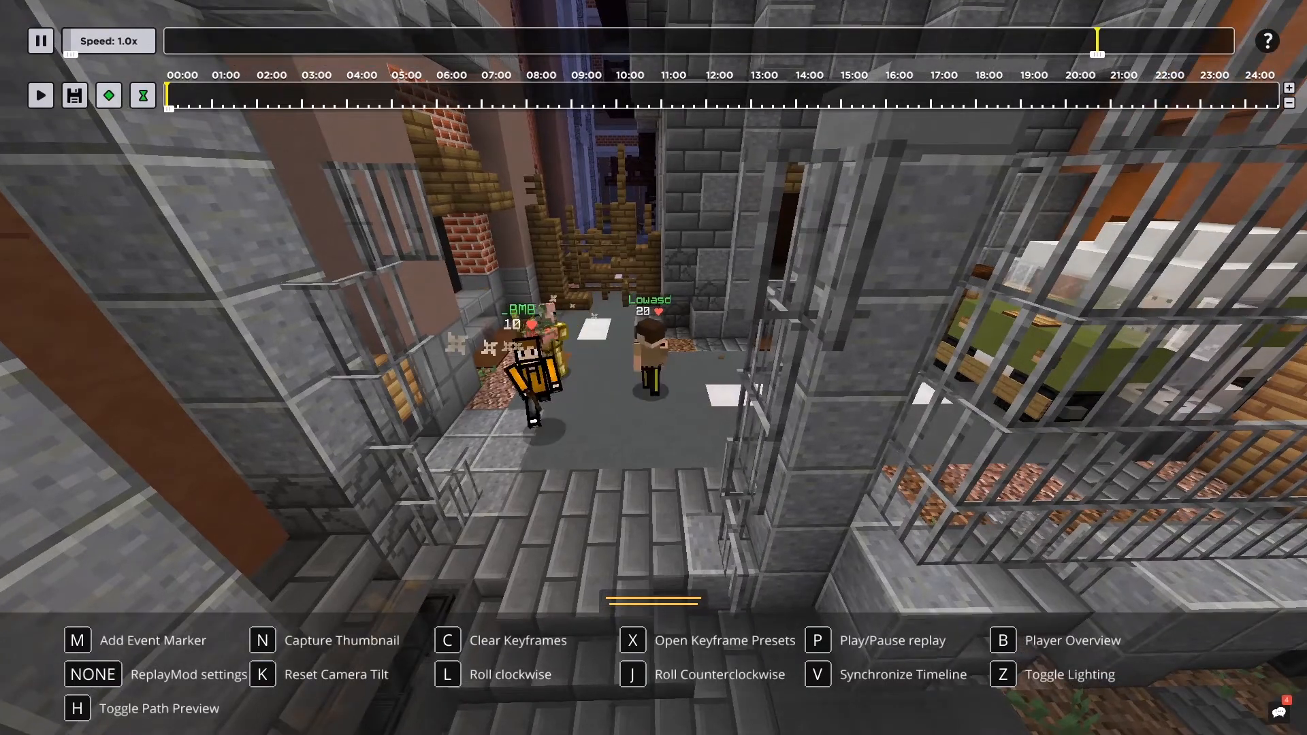
- Pause the replay and bring the camera close to the two players and the zombie pigman
key("w")
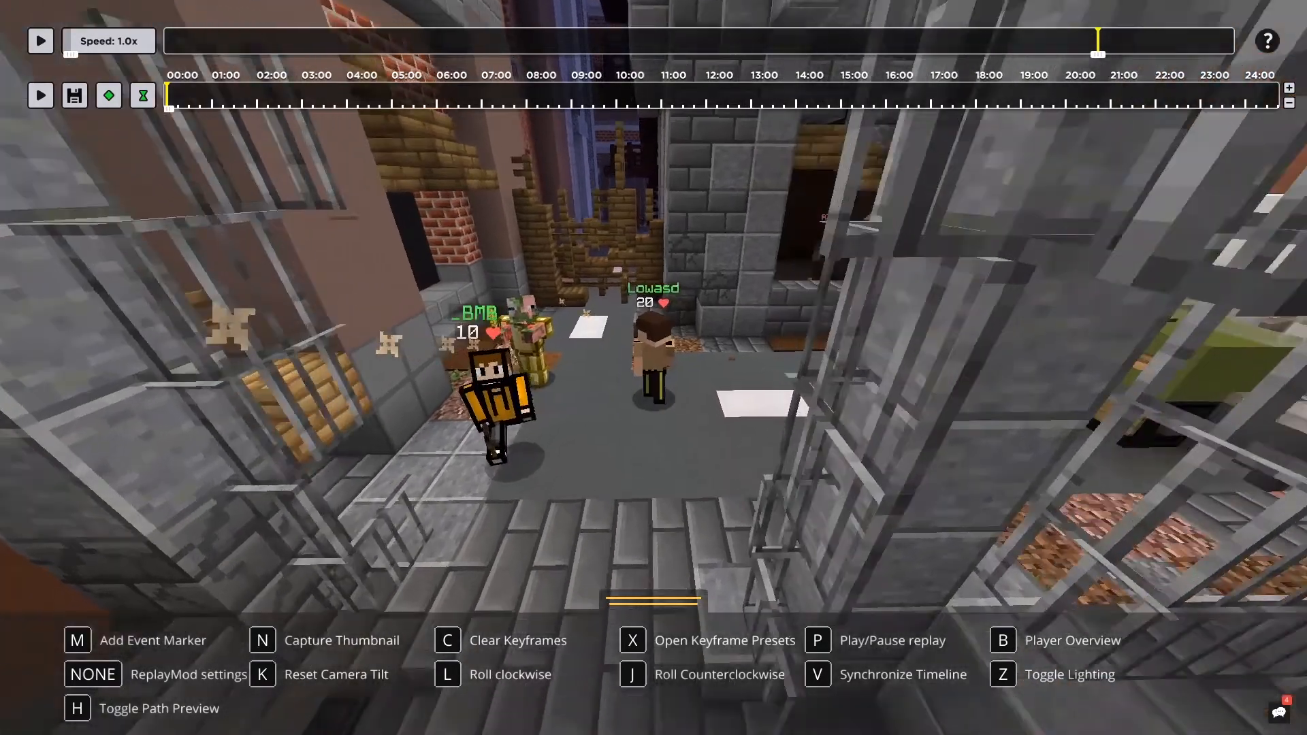
key("w")
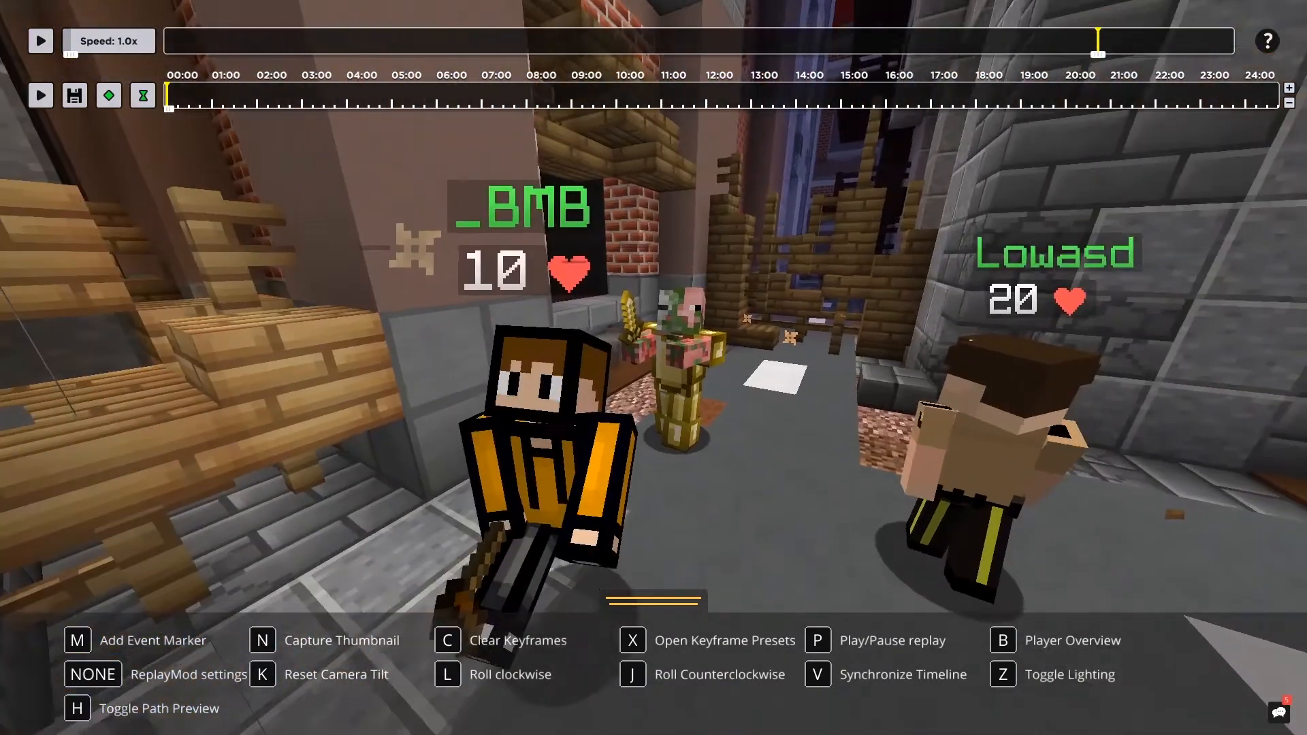
key("w")
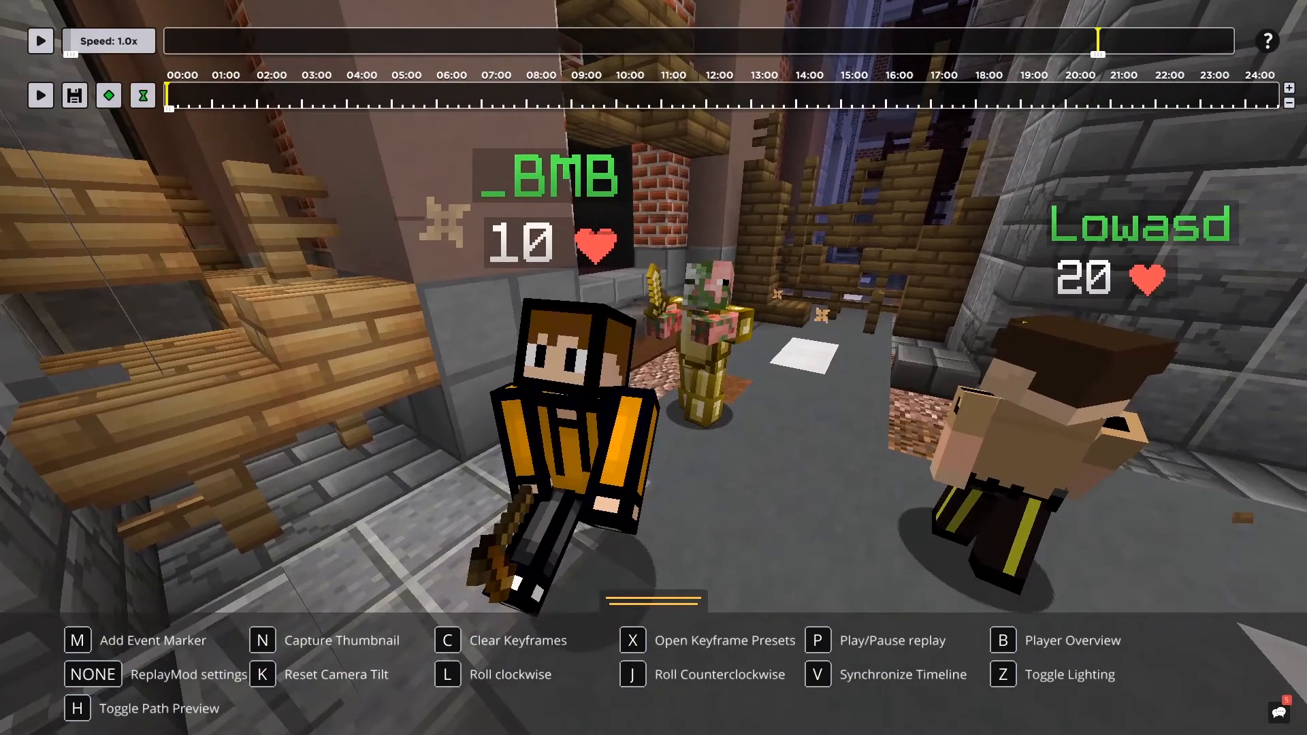
- Open the Player Overview and hide the shirtless teammate standing beside the black-and-orange player
key("b")
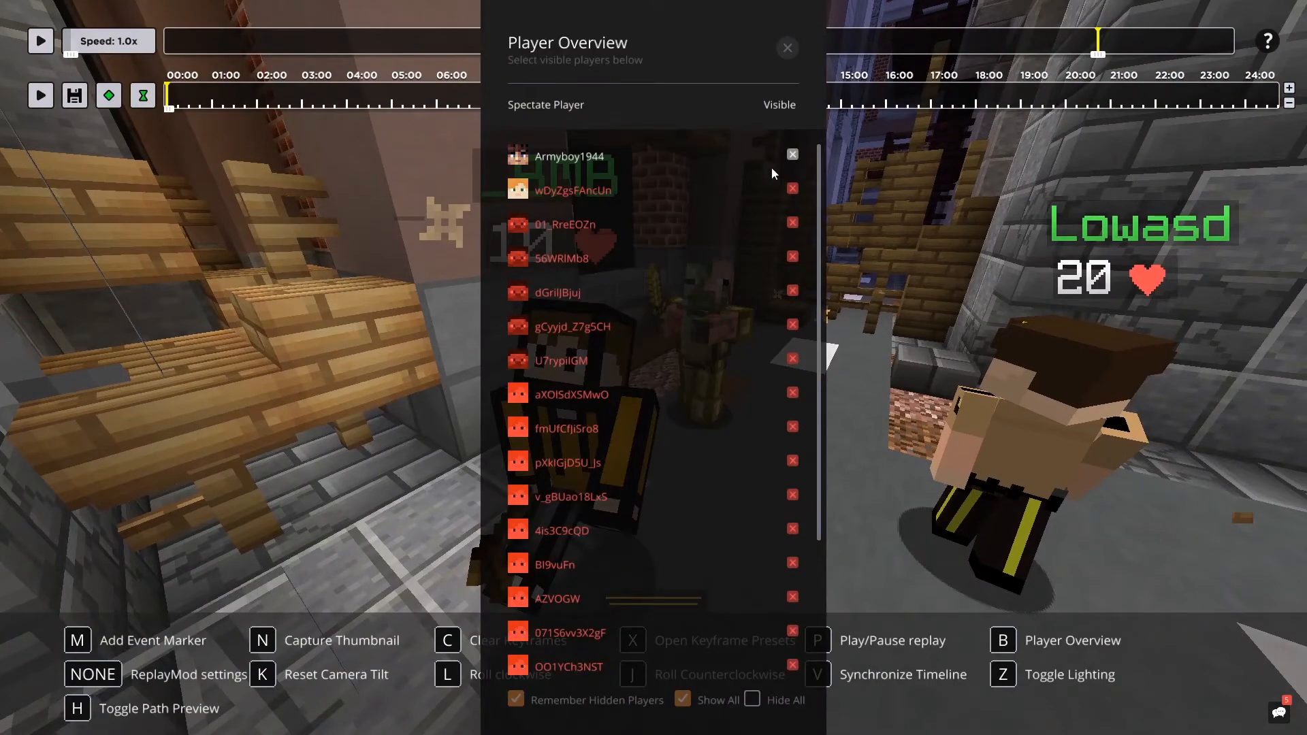
scroll(782, 170, "down", 5)
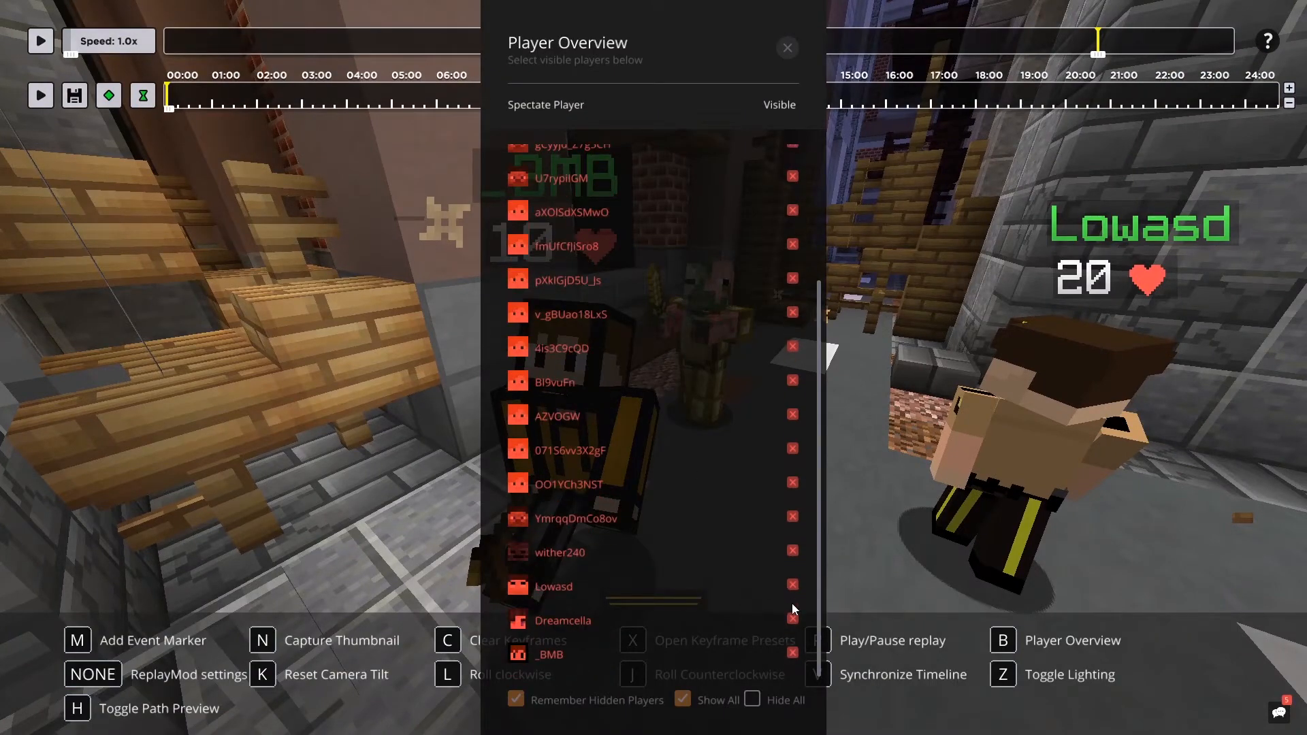
left_click(793, 585)
scroll(687, 284, "up", 5)
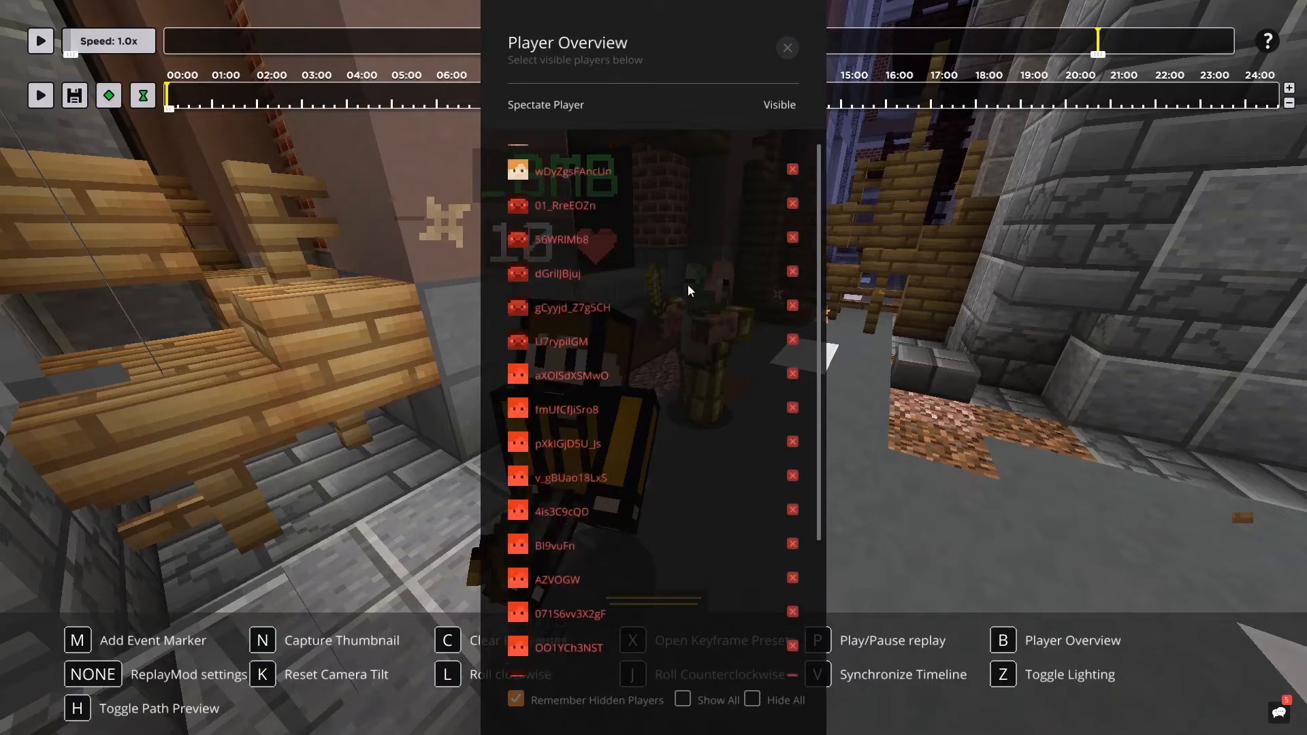
- Hide all players in the Player Overview and make only the black-and-orange player visible again
left_click(752, 701)
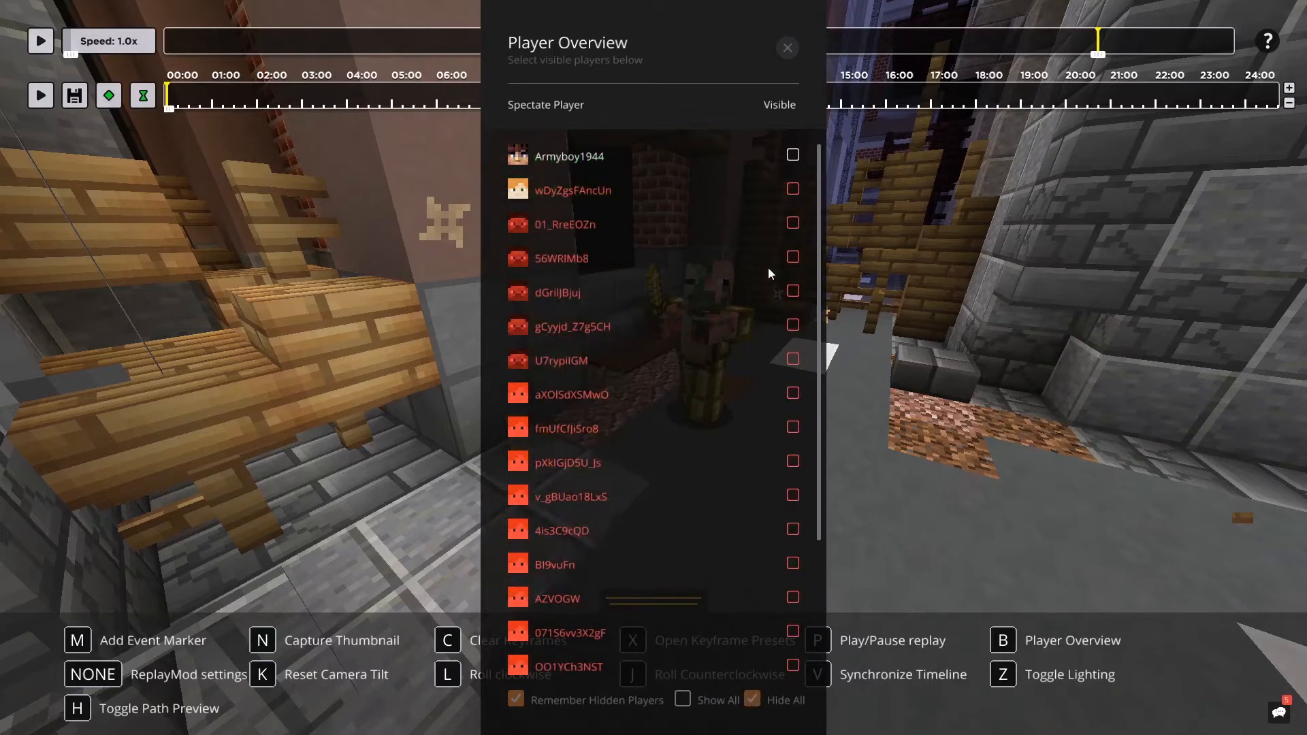
scroll(793, 167, "down", 5)
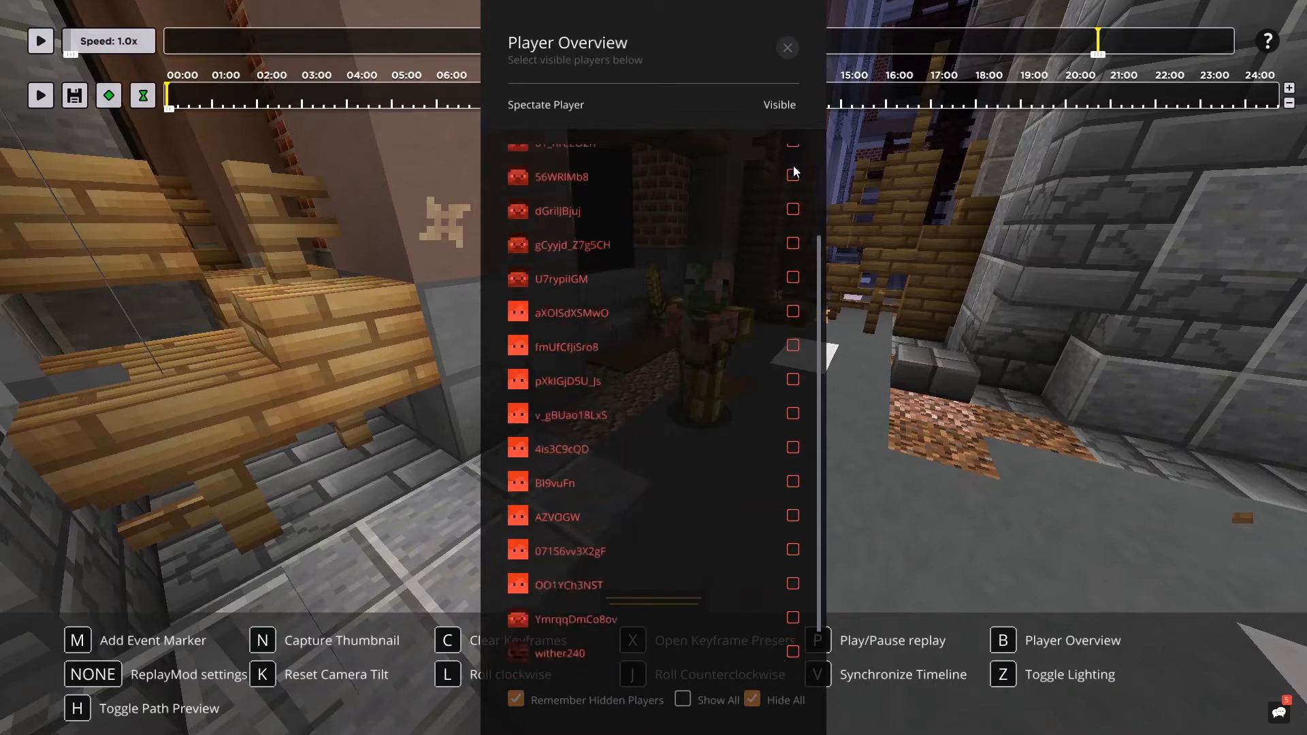
left_click(795, 655)
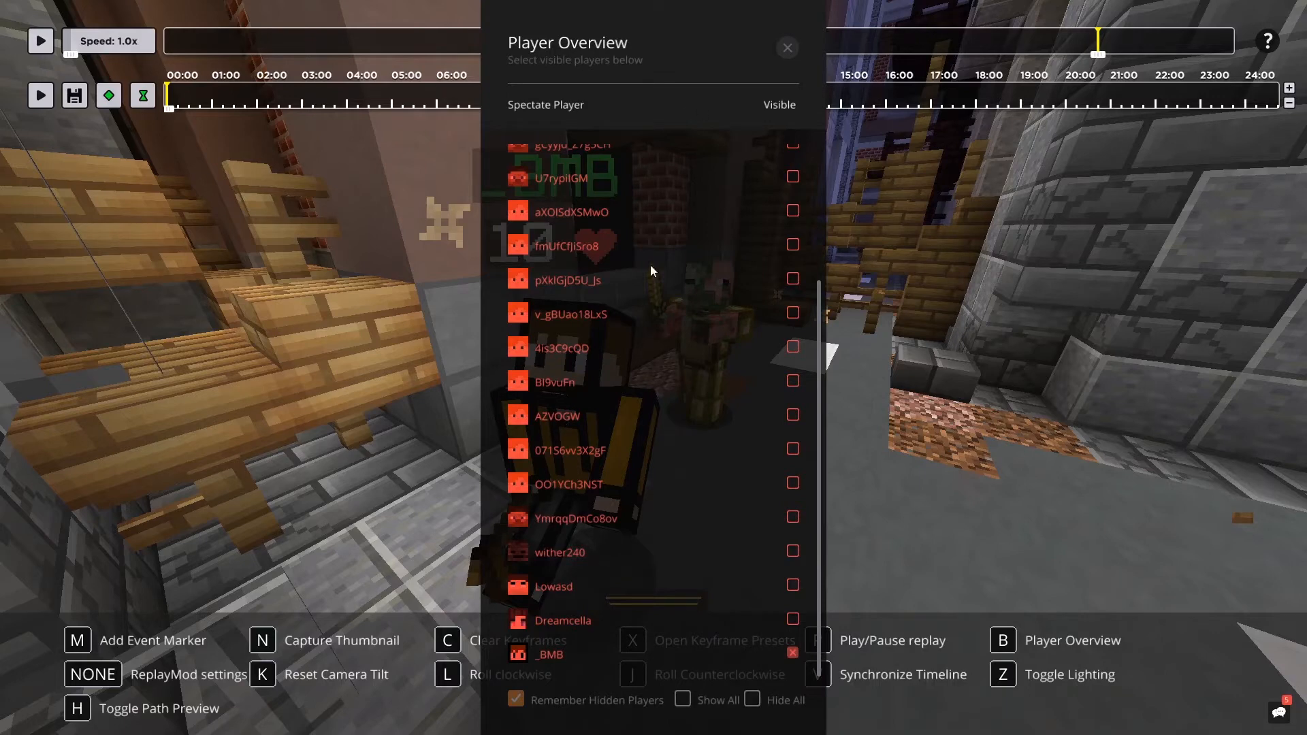
scroll(506, 241, "up", 5)
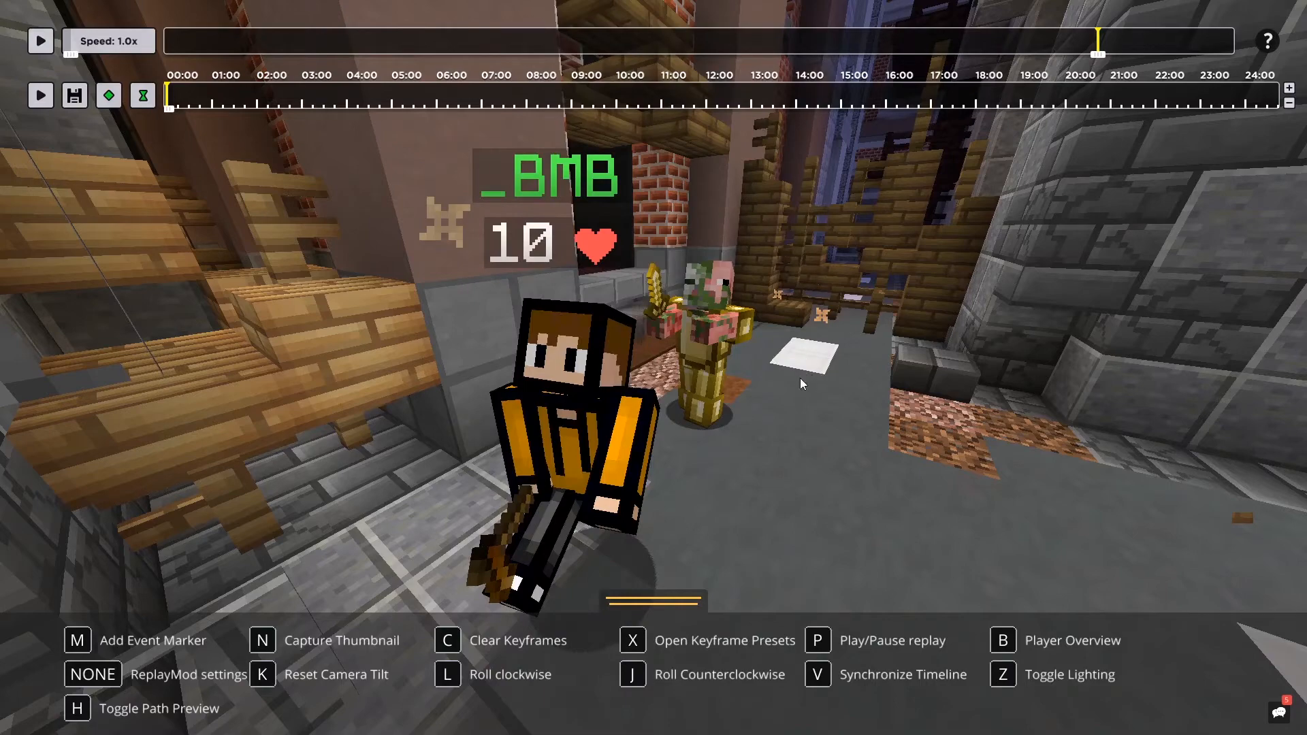
- Reframe the camera on the black-and-orange player with the zombie pigman behind, and hide the replay interface
left_click(764, 325)
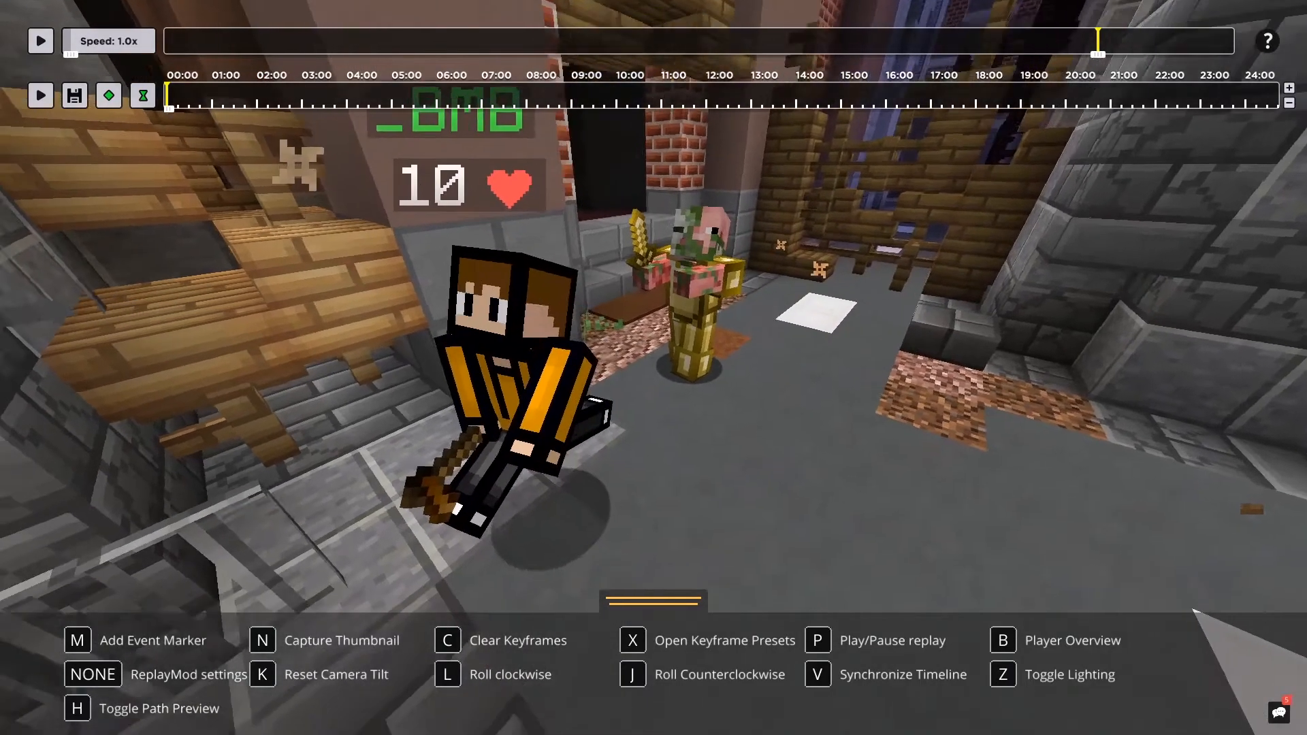
key("w")
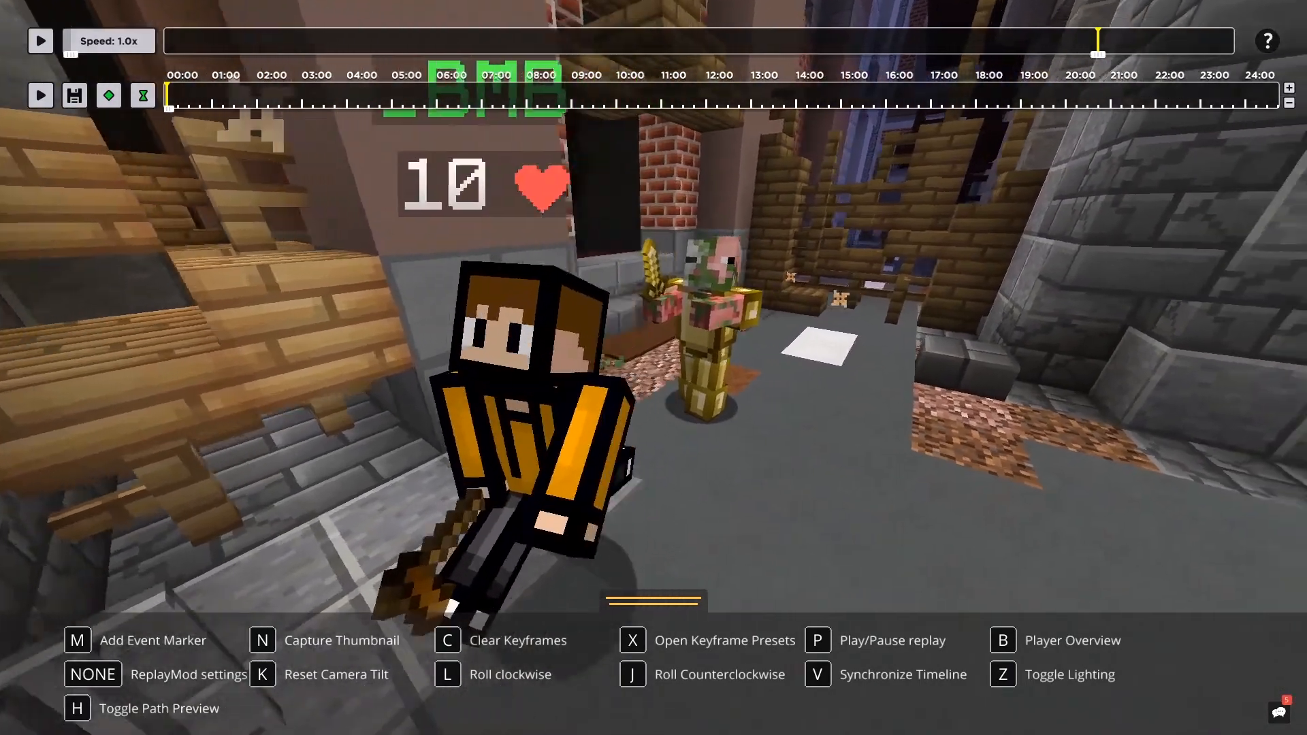
key("s")
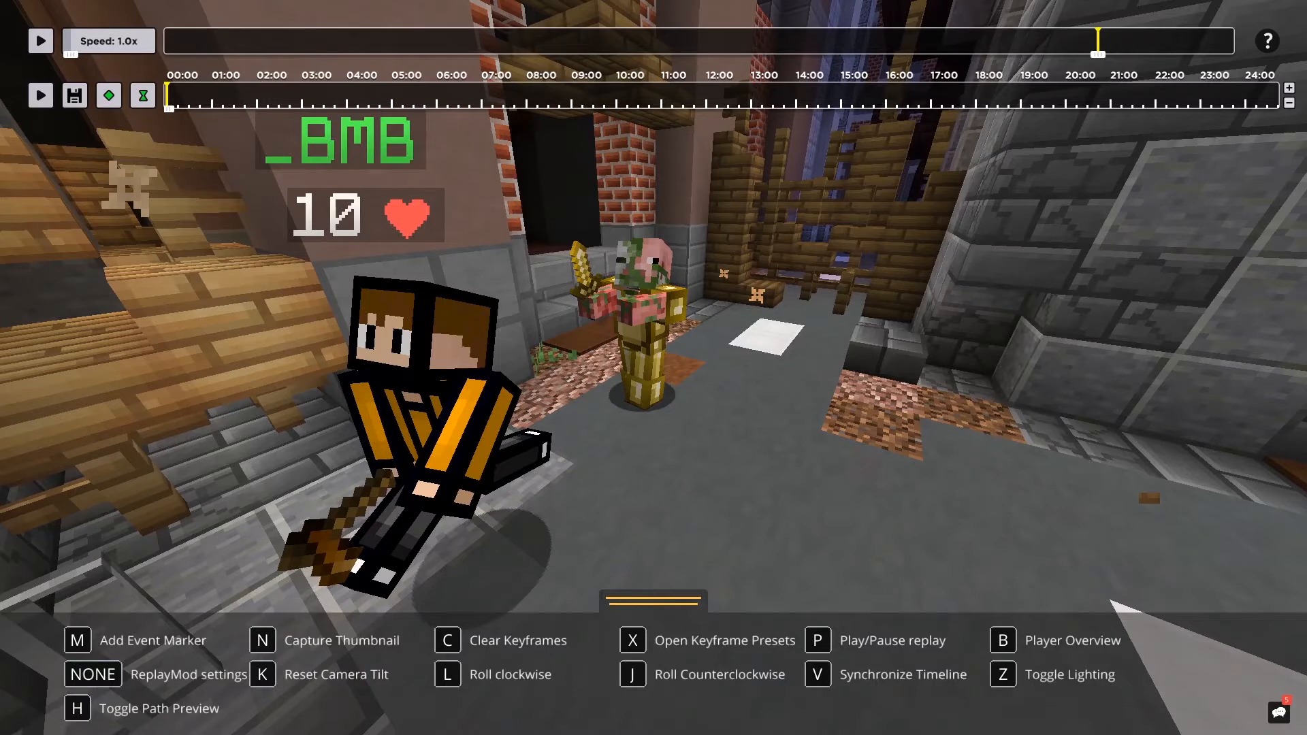
key("F1")
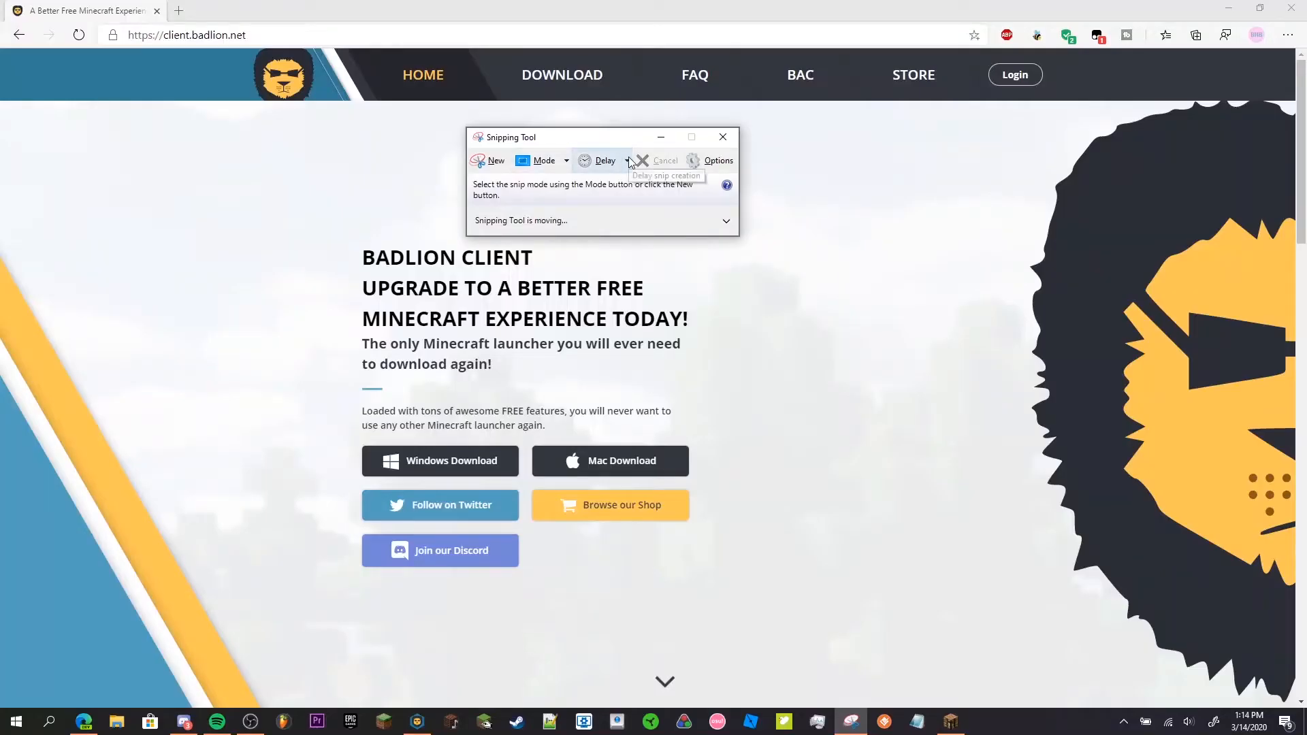
- Capture the full replay view with the Snipping Tool using a 3-second delay
left_click(627, 160)
left_click(602, 227)
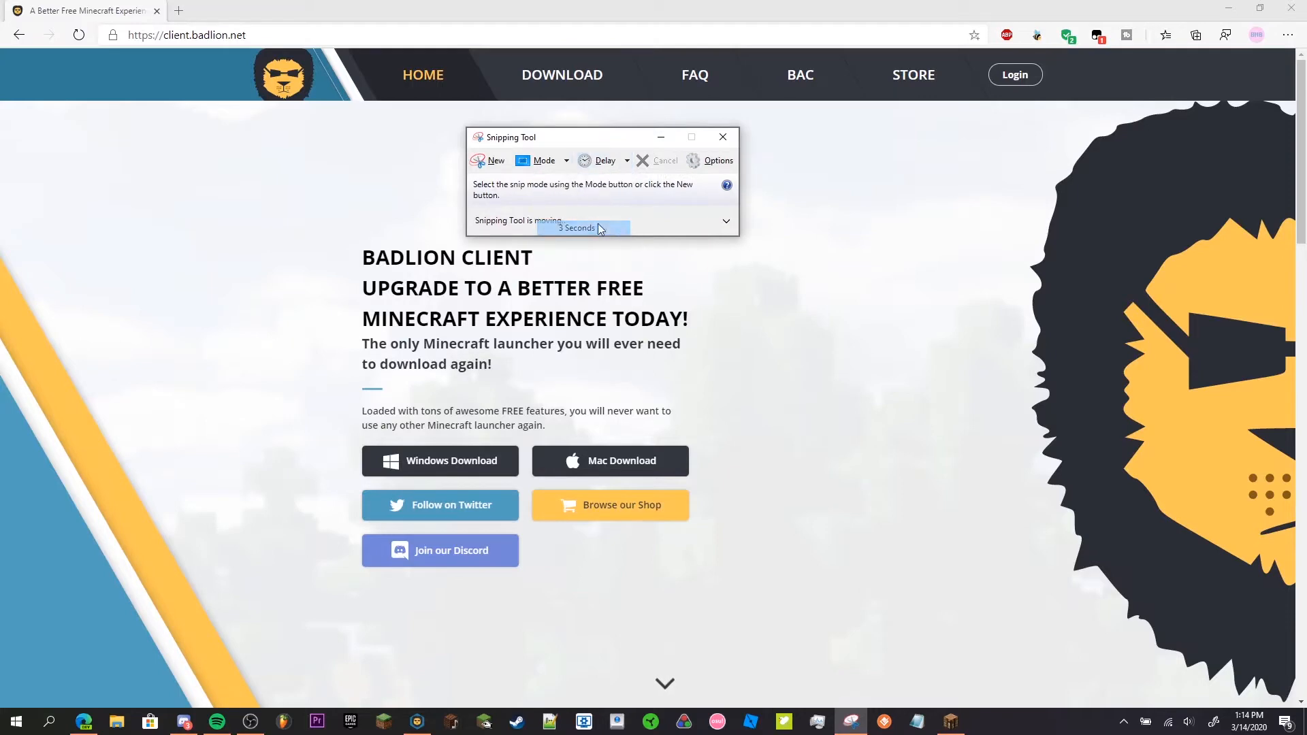
left_click(487, 161)
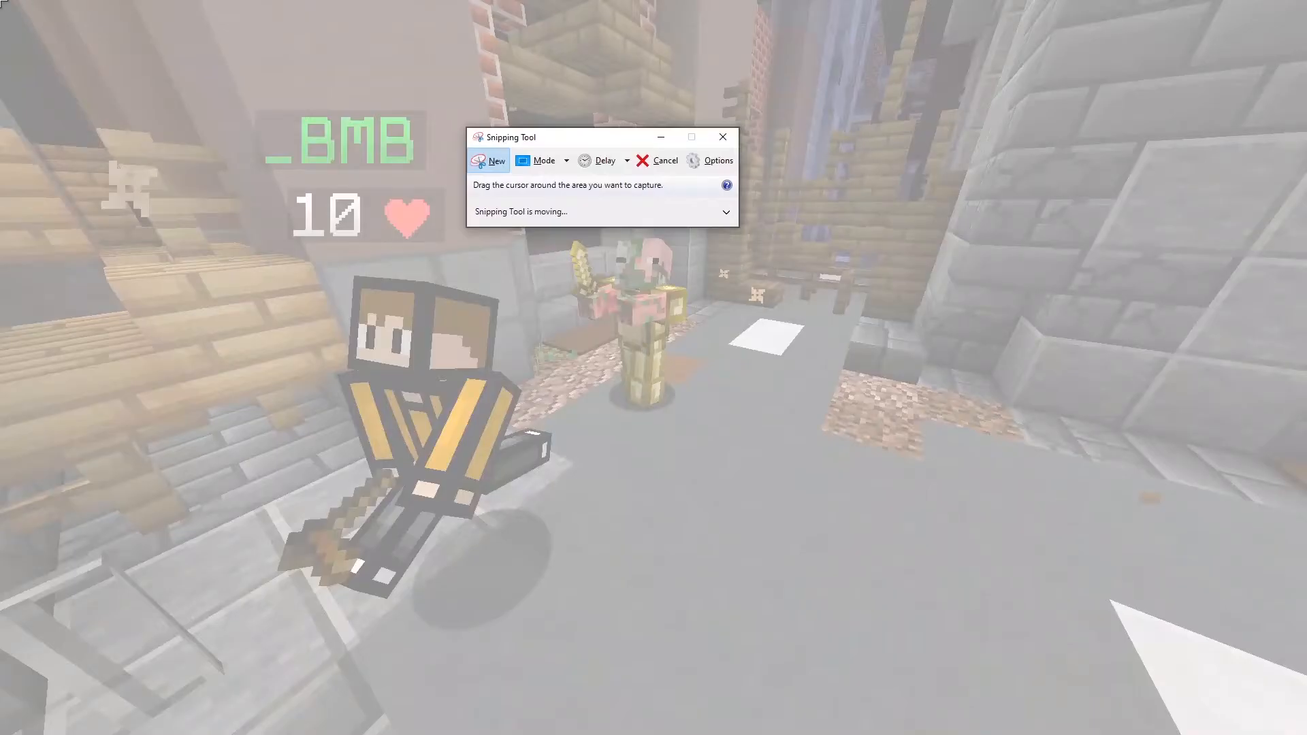
left_click_drag(10, 3, 1306, 734)
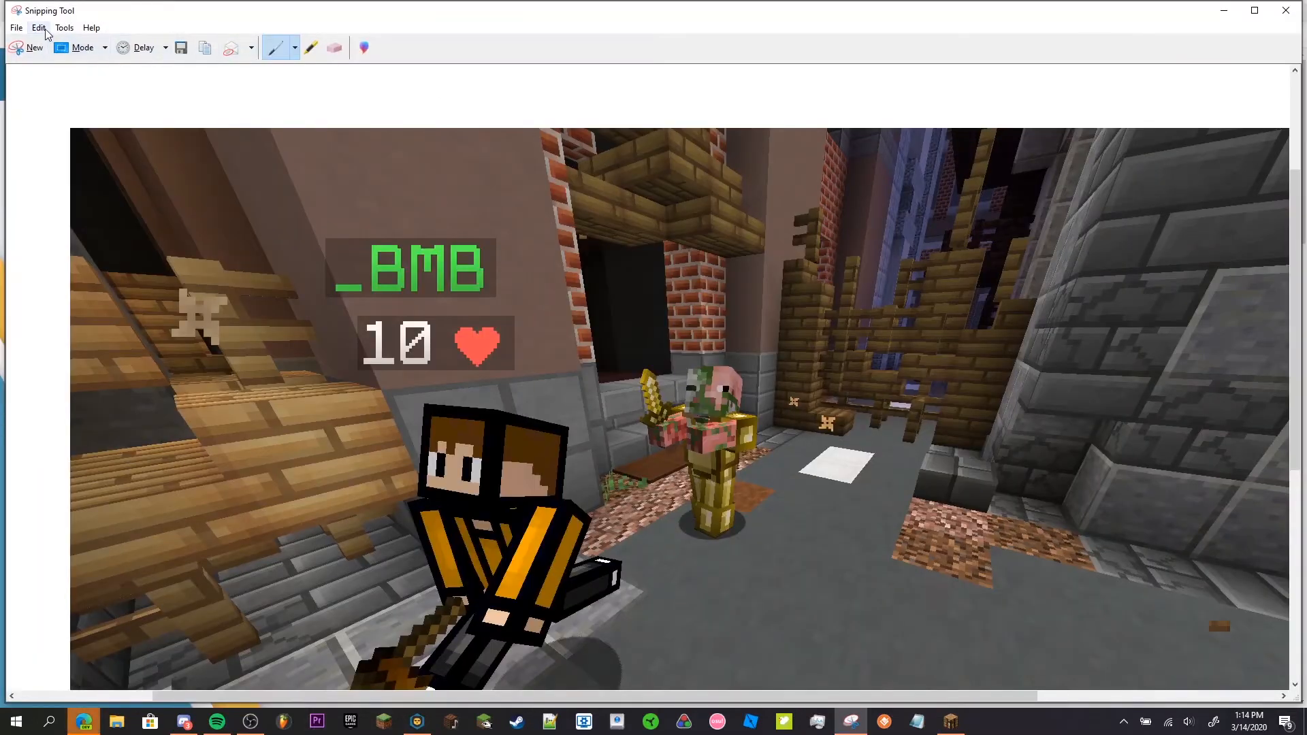
- Copy the snip to the clipboard and minimize the Snipping Tool
left_click(39, 28)
left_click(47, 46)
left_click(1224, 10)
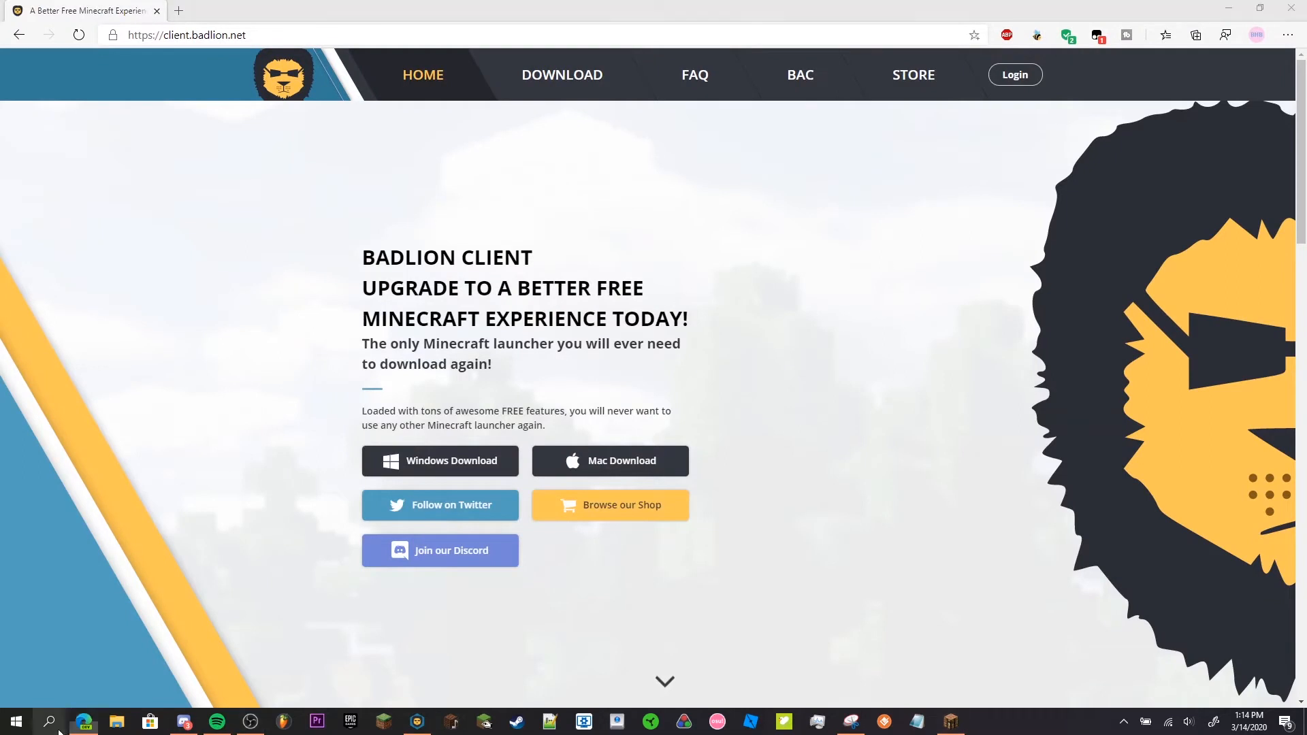
- Switch to PowerPoint and create a blank presentation
left_click(48, 721)
type("po")
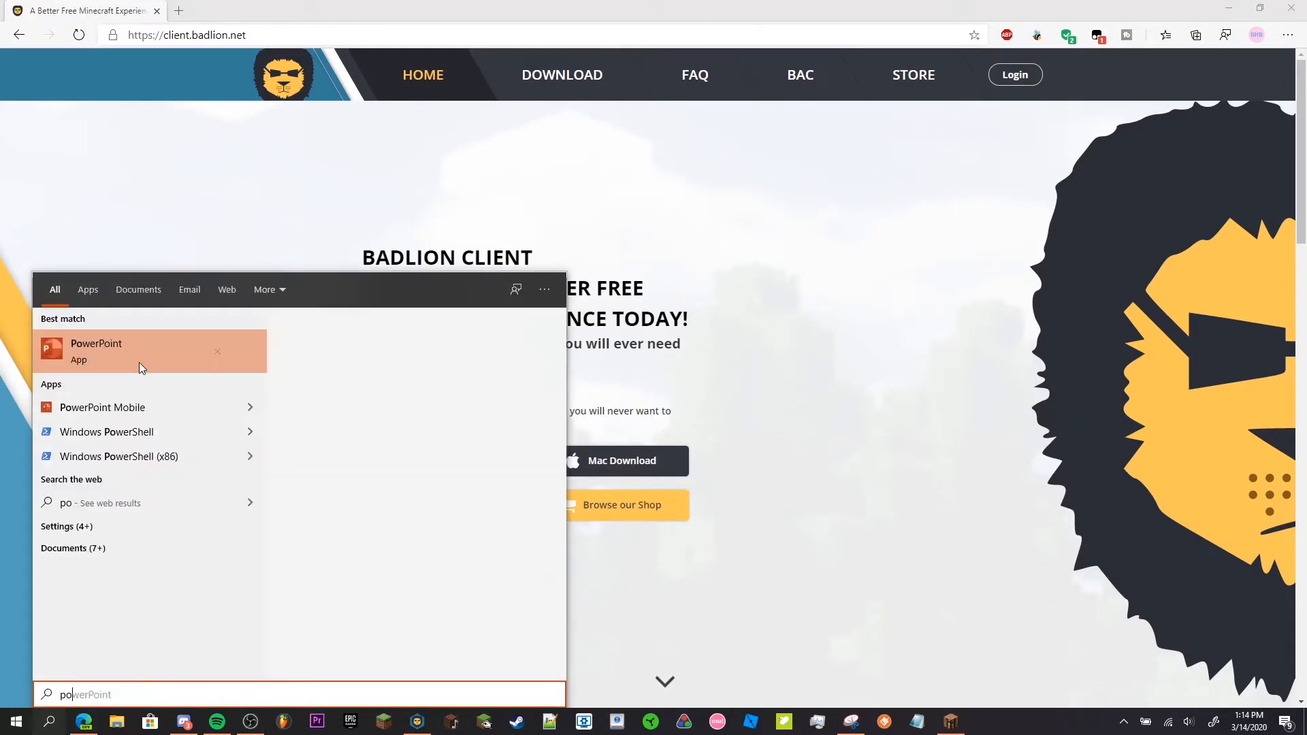
left_click(137, 354)
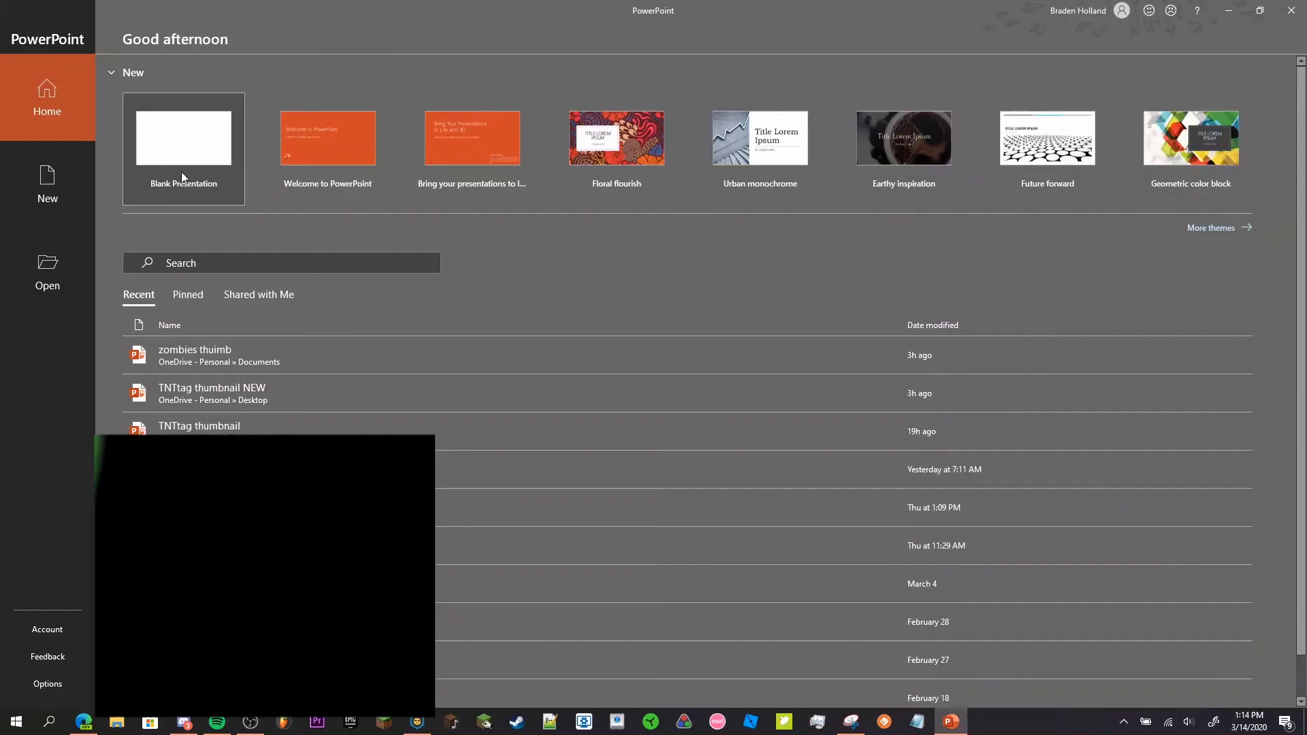
left_click(218, 184)
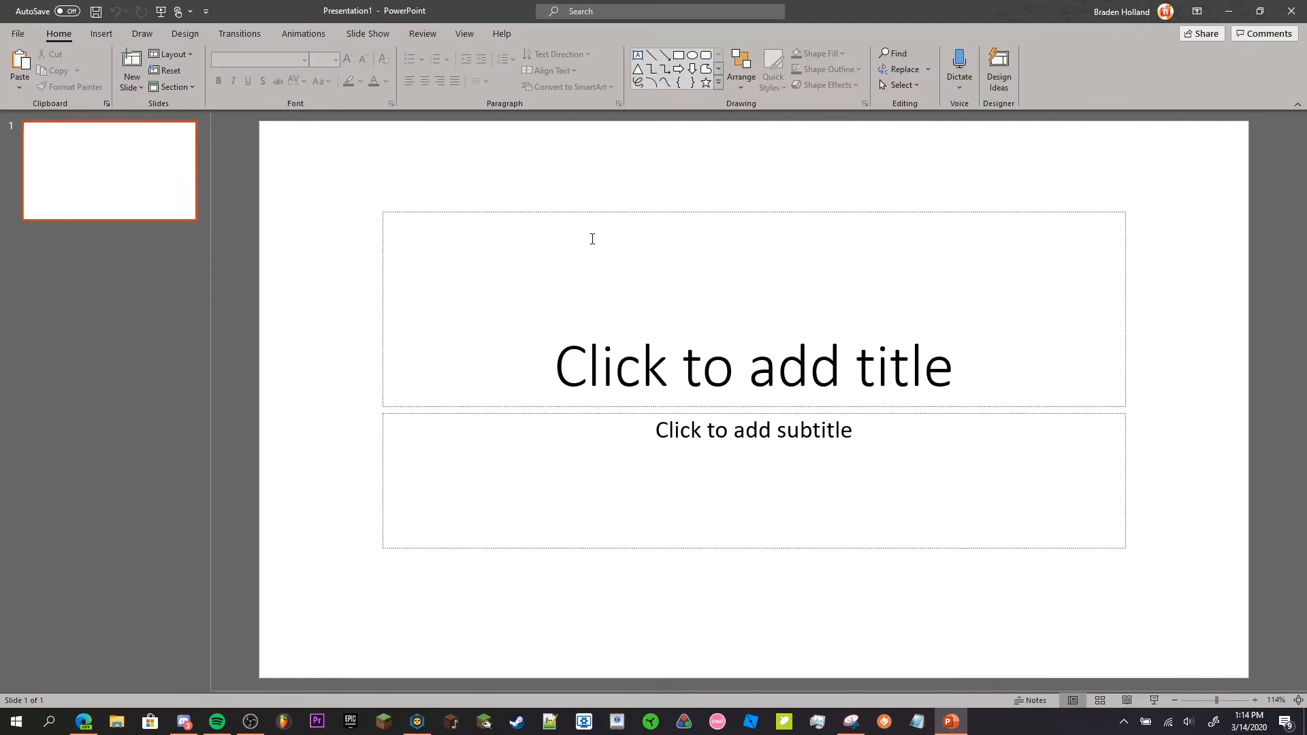
- Remove the title and subtitle placeholders from the slide and paste the copied replay snip as a full-slide picture
left_click(590, 211)
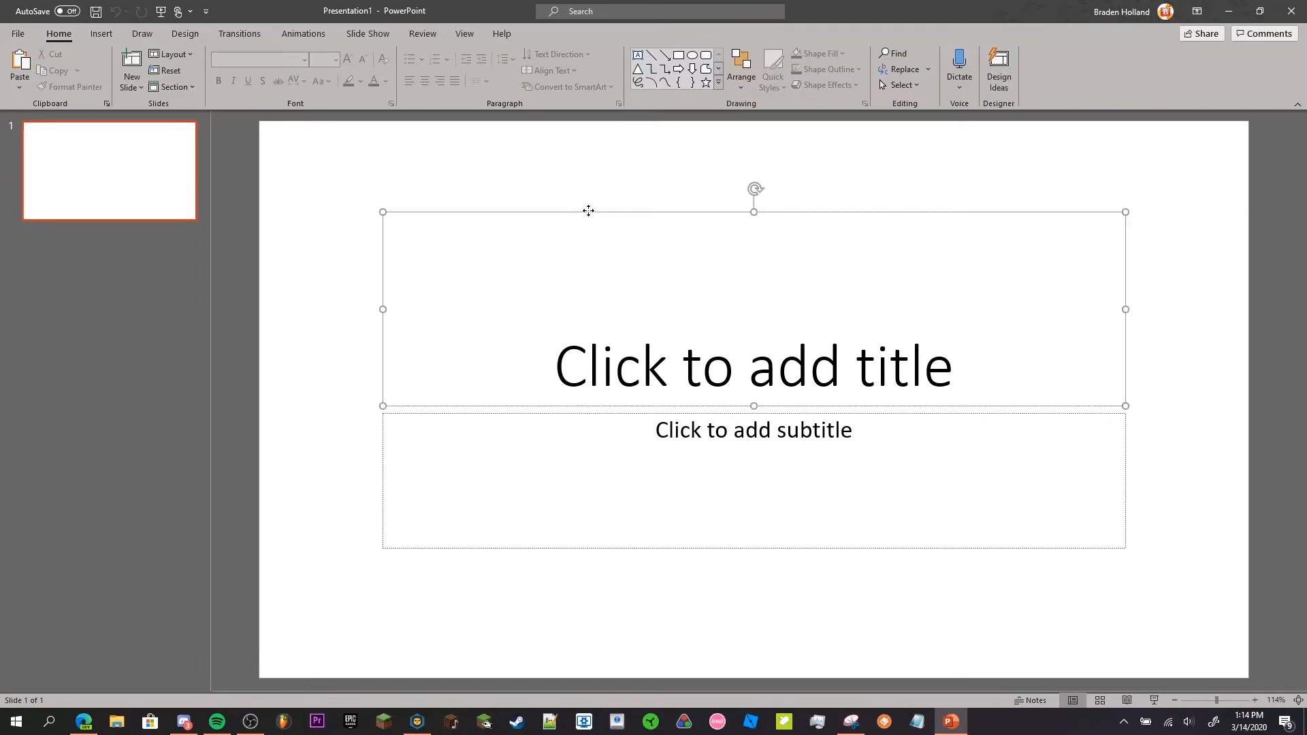
key("Delete")
left_click(571, 413)
key("Delete")
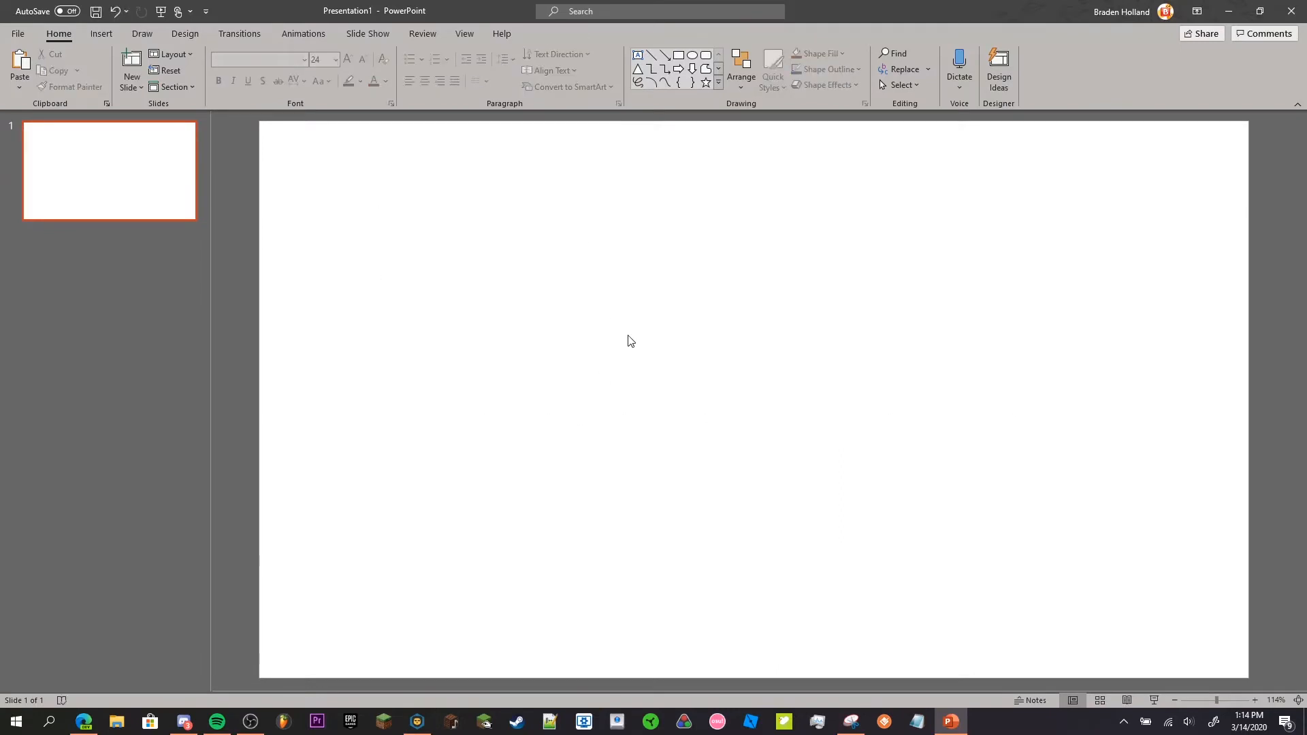
key("ctrl+v")
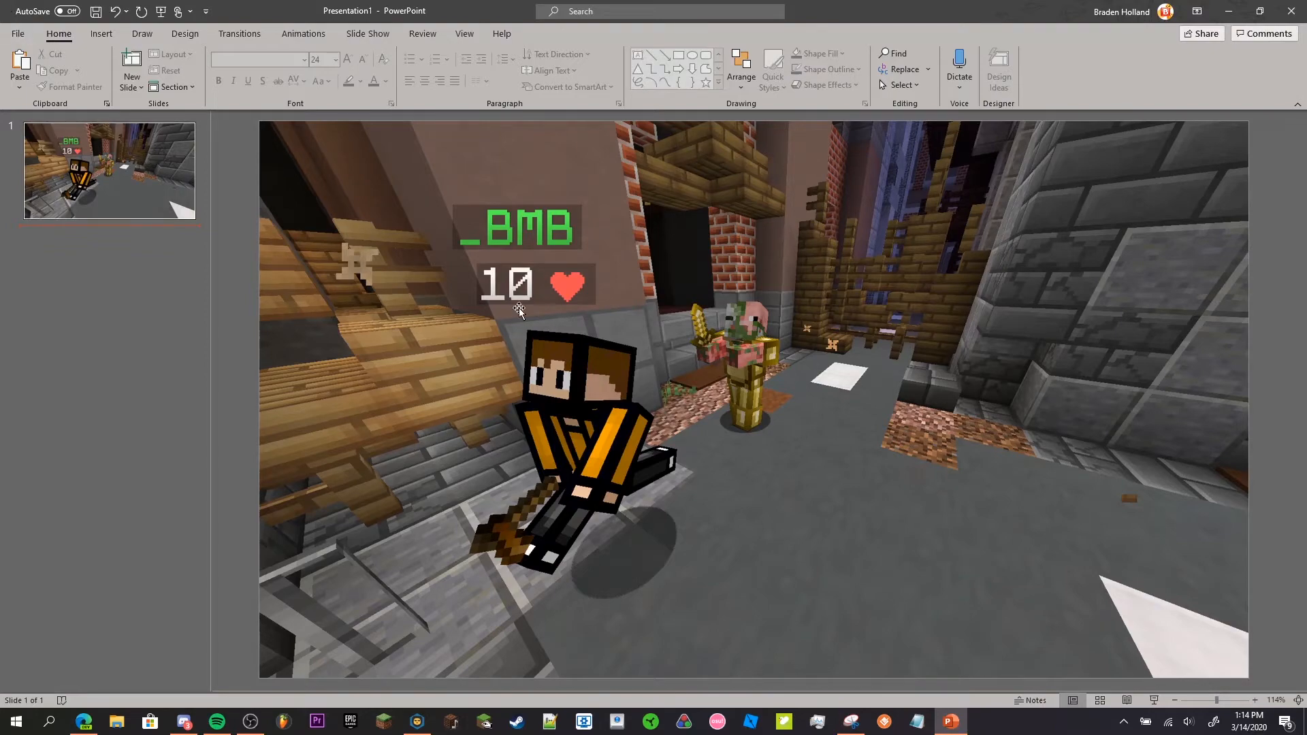
- Add a ready-made semi-transparent white frame around the edges of the slide picture
left_click(17, 33)
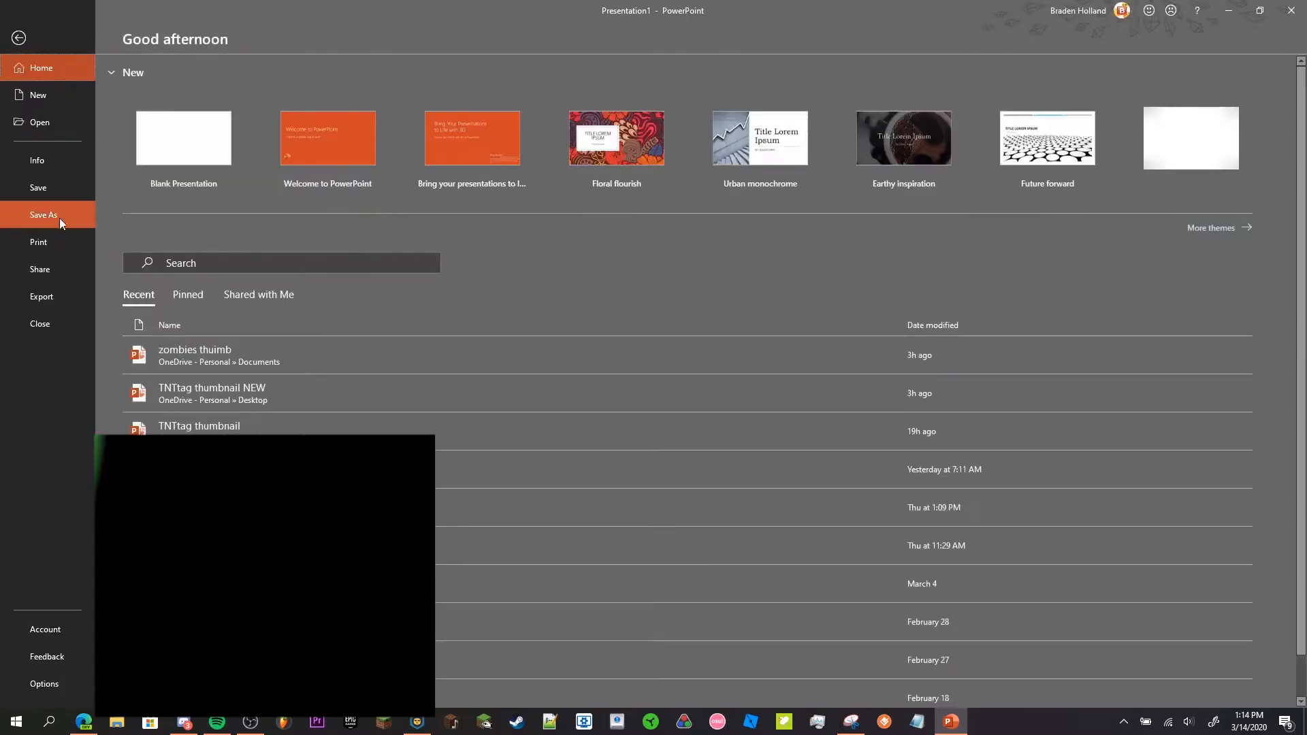
right_click(339, 382)
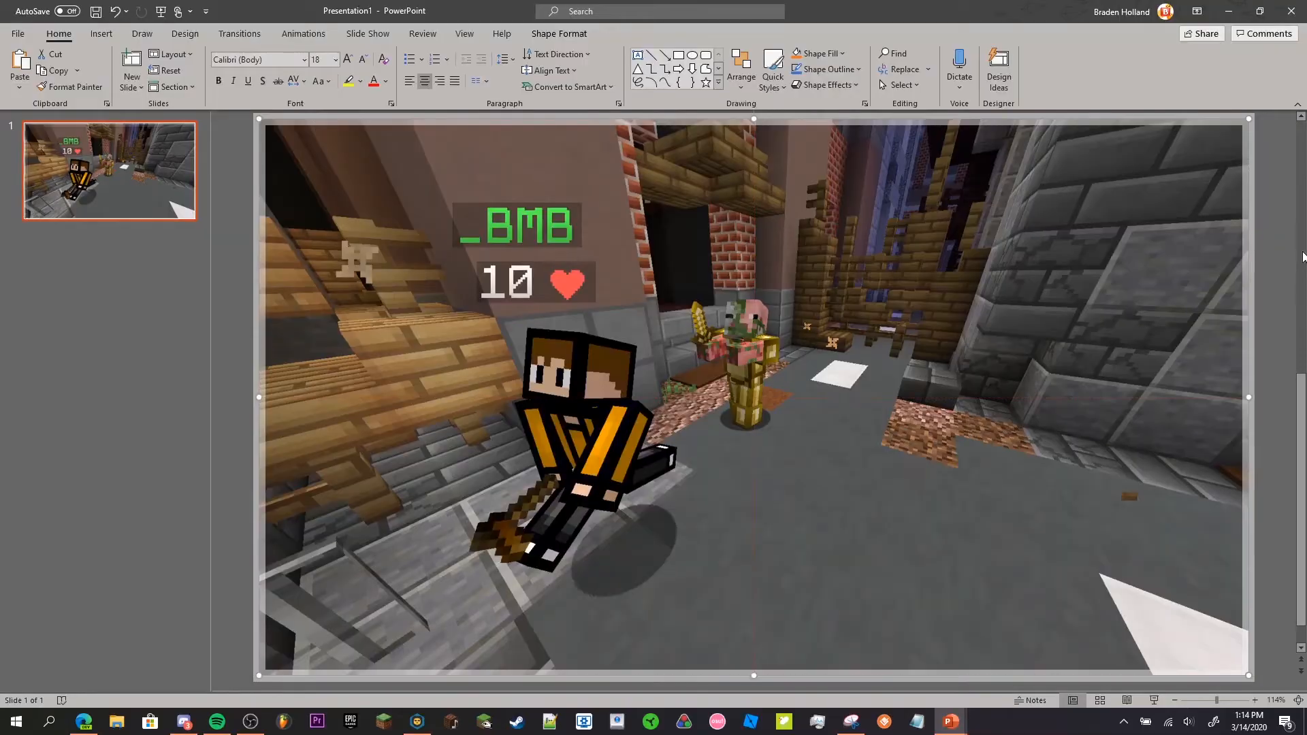
left_click(1276, 249)
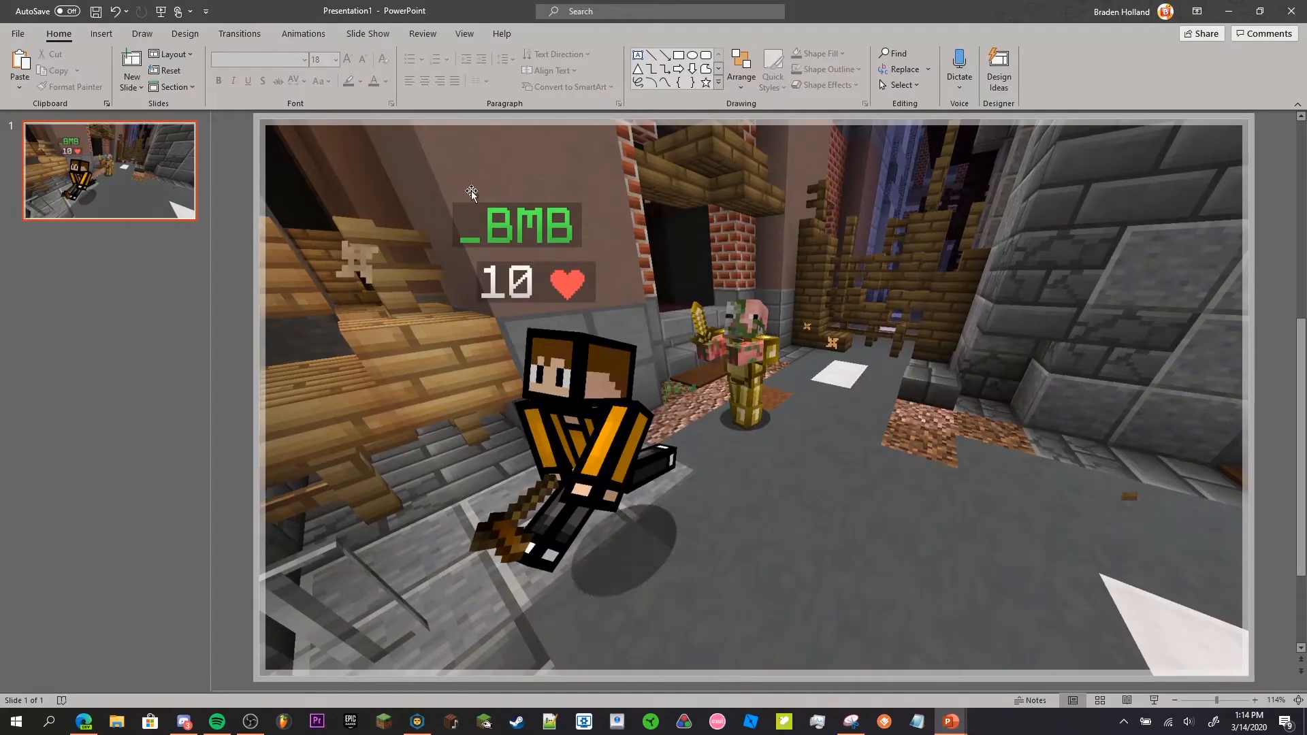
- Draw a rectangle covering the whole slide, about 13.33" wide and 7.5" high
left_click(102, 34)
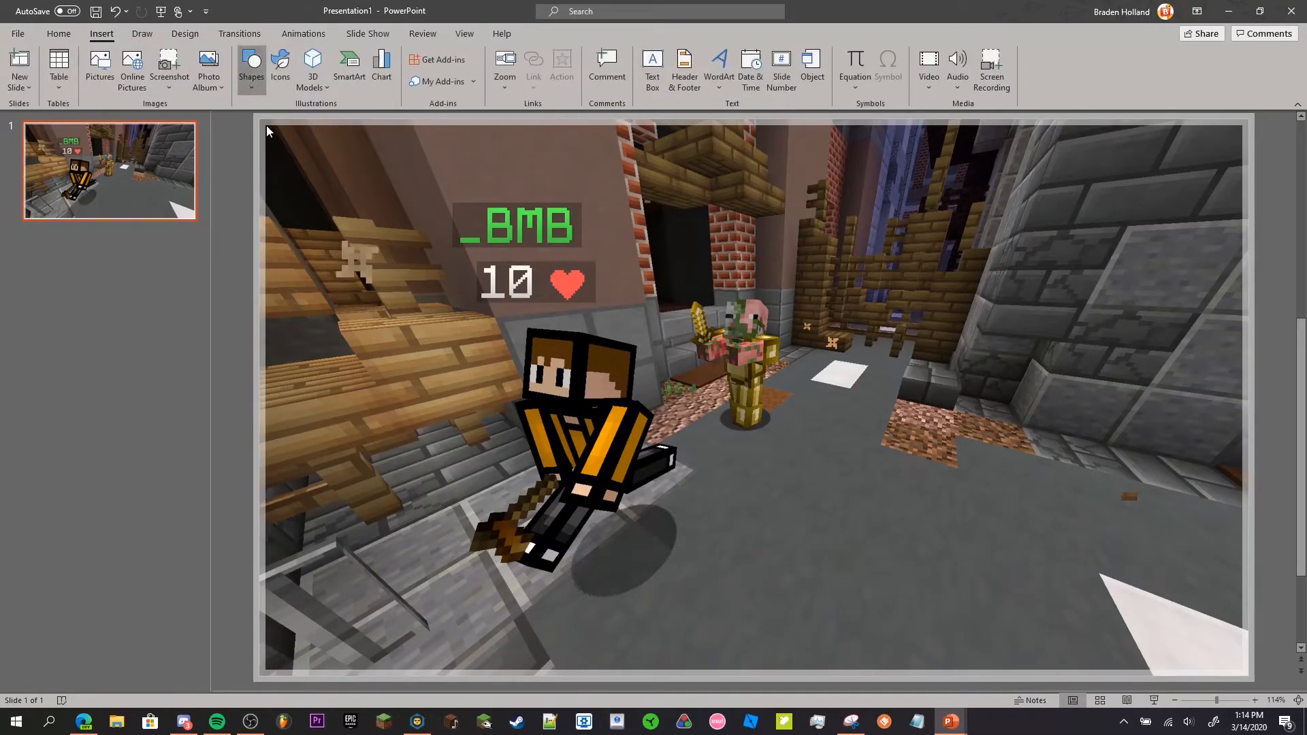
left_click(251, 64)
left_click(268, 125)
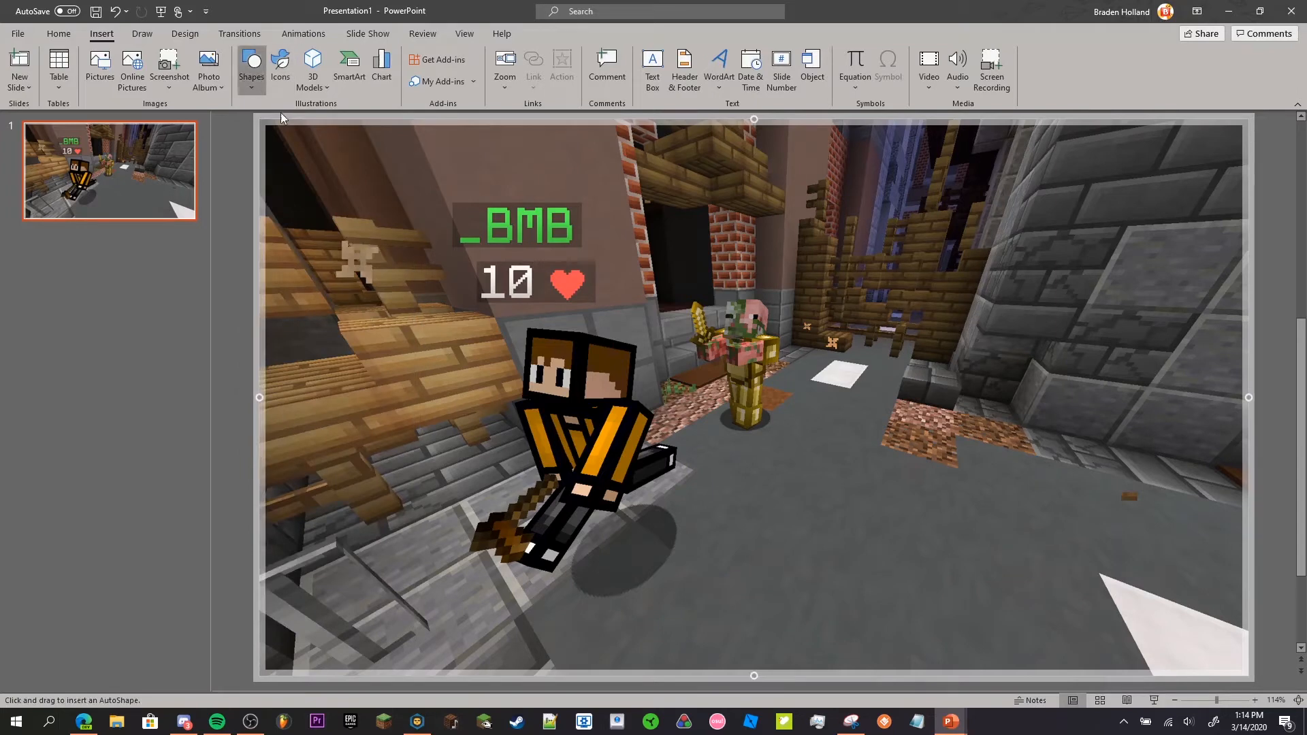
left_click(286, 123)
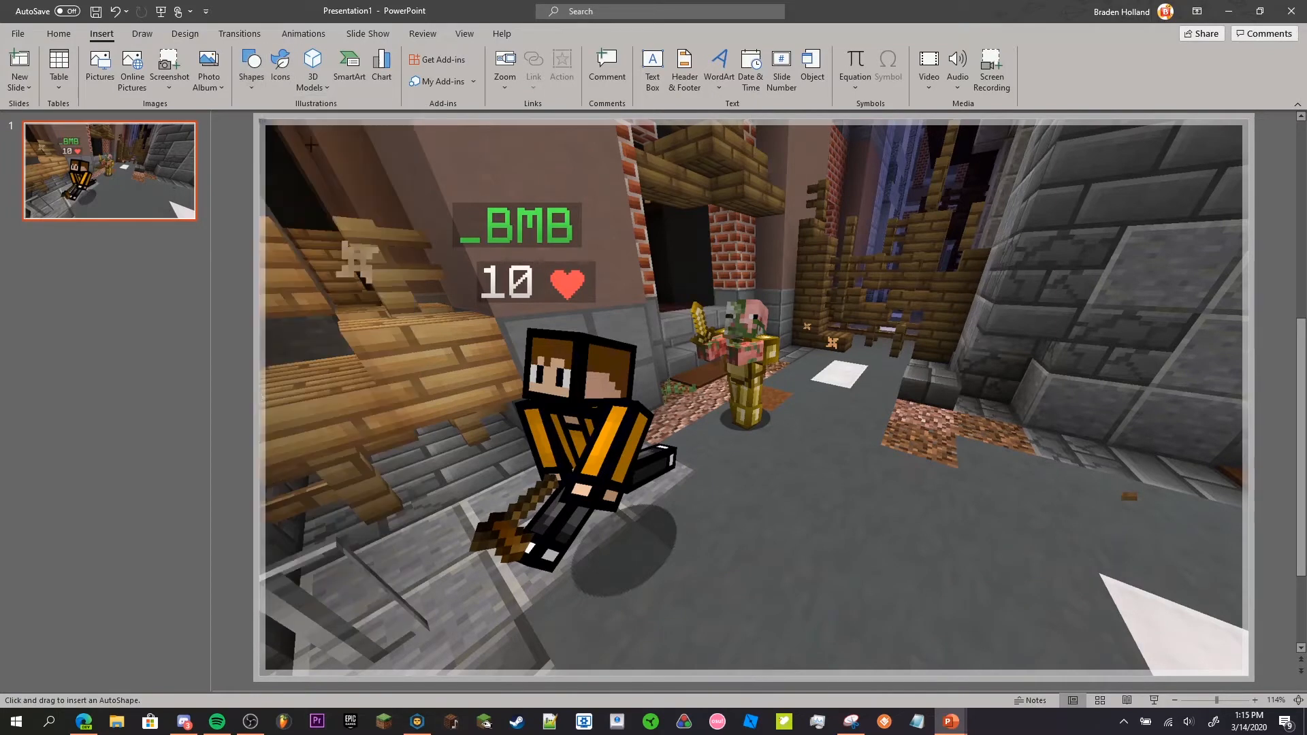
left_click_drag(258, 116, 1248, 673)
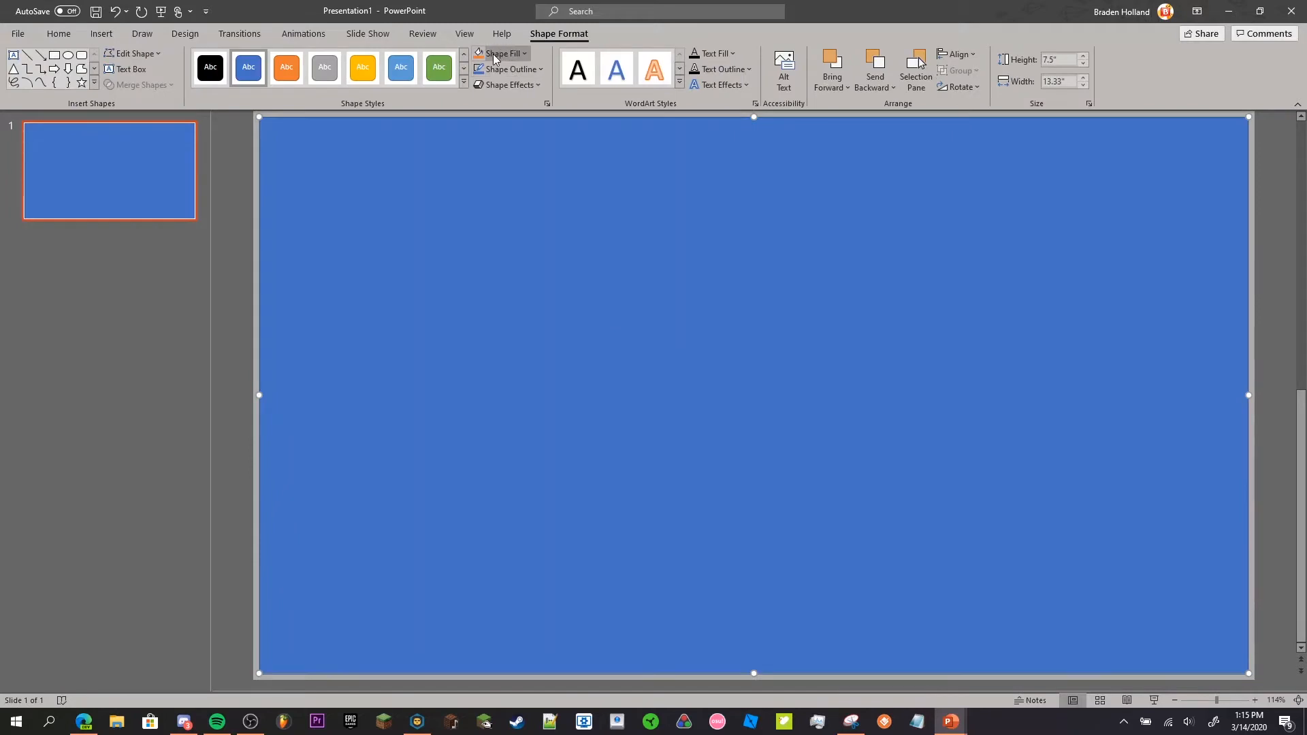
- Remove the full-slide rectangle's fill and make its outline white
left_click(500, 54)
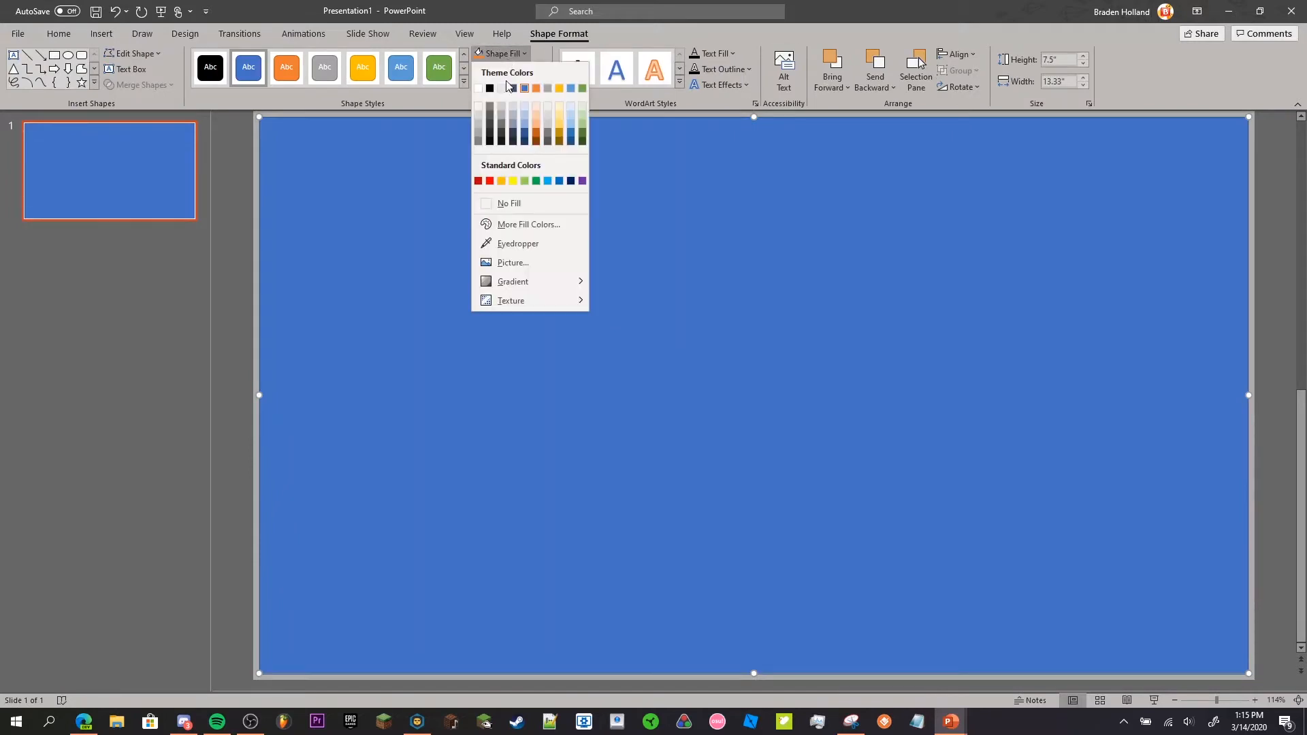
left_click(519, 204)
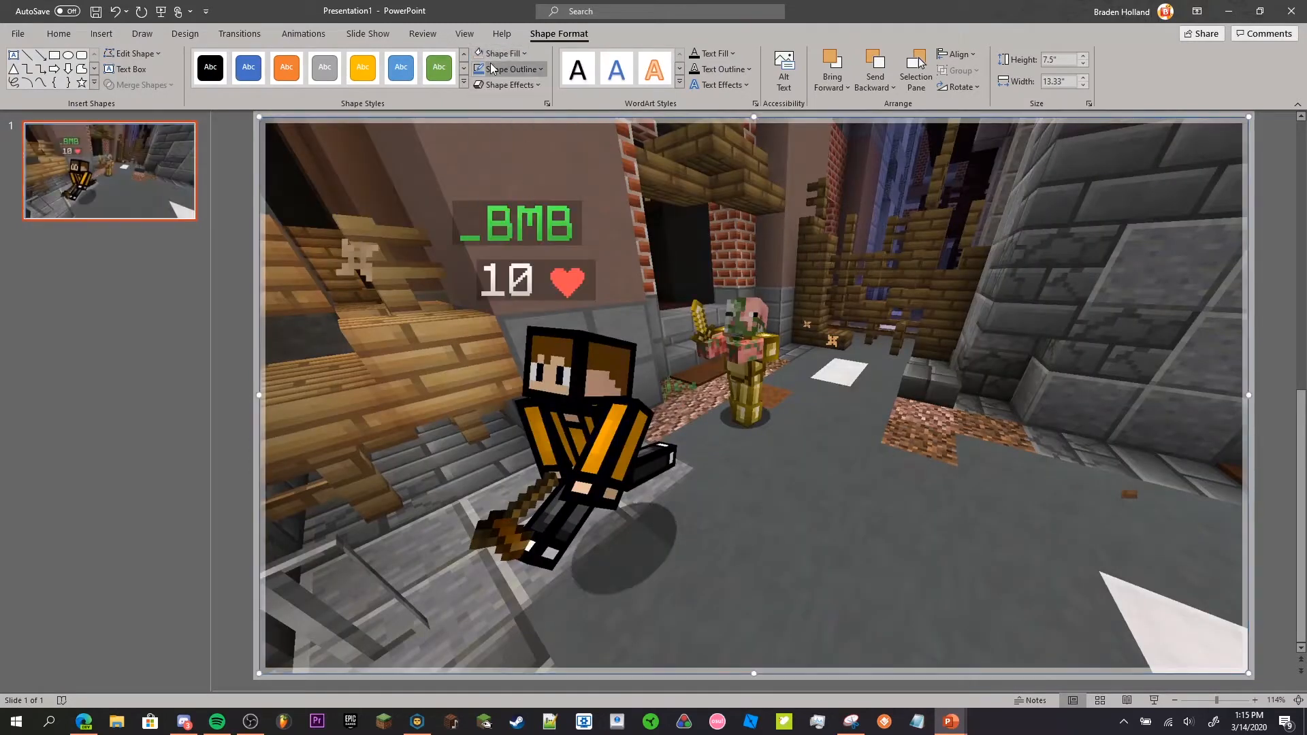
left_click(496, 69)
left_click(478, 104)
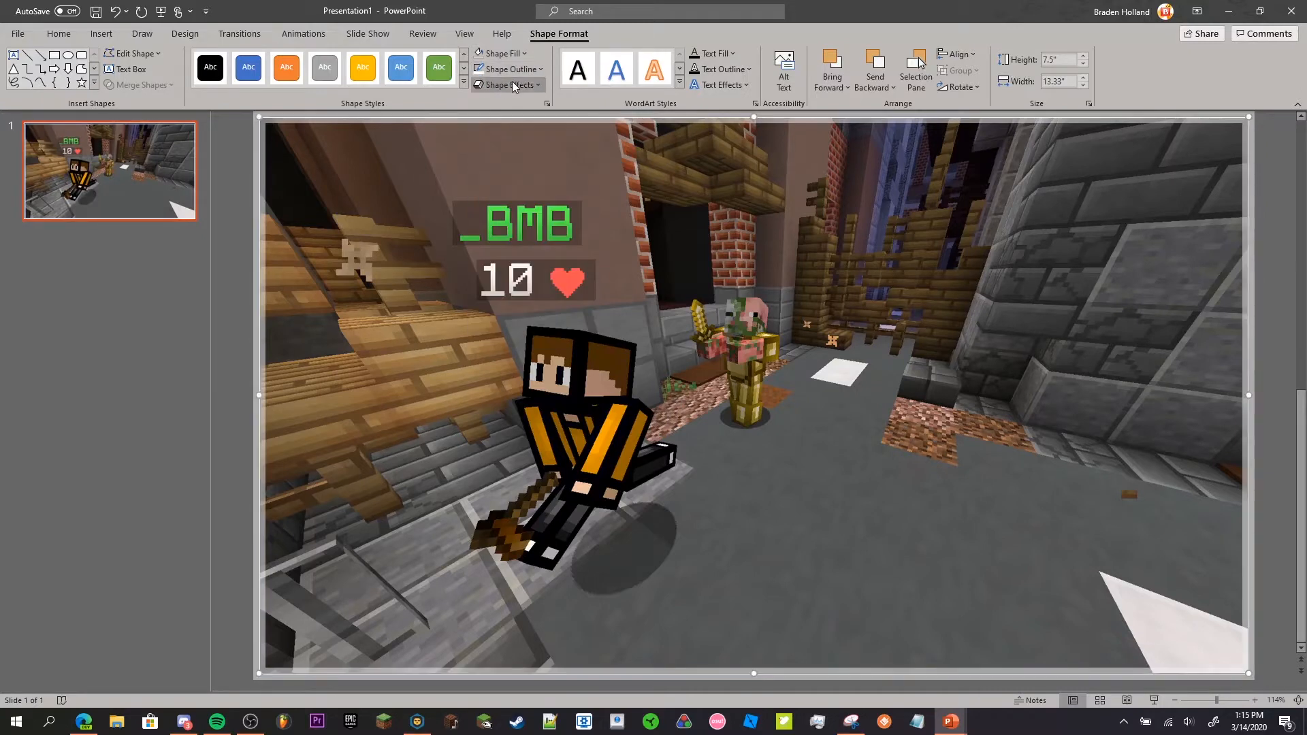
- Set the rectangle's outline width to 12 pt and its line transparency to 56%, and deselect the shape
left_click(509, 69)
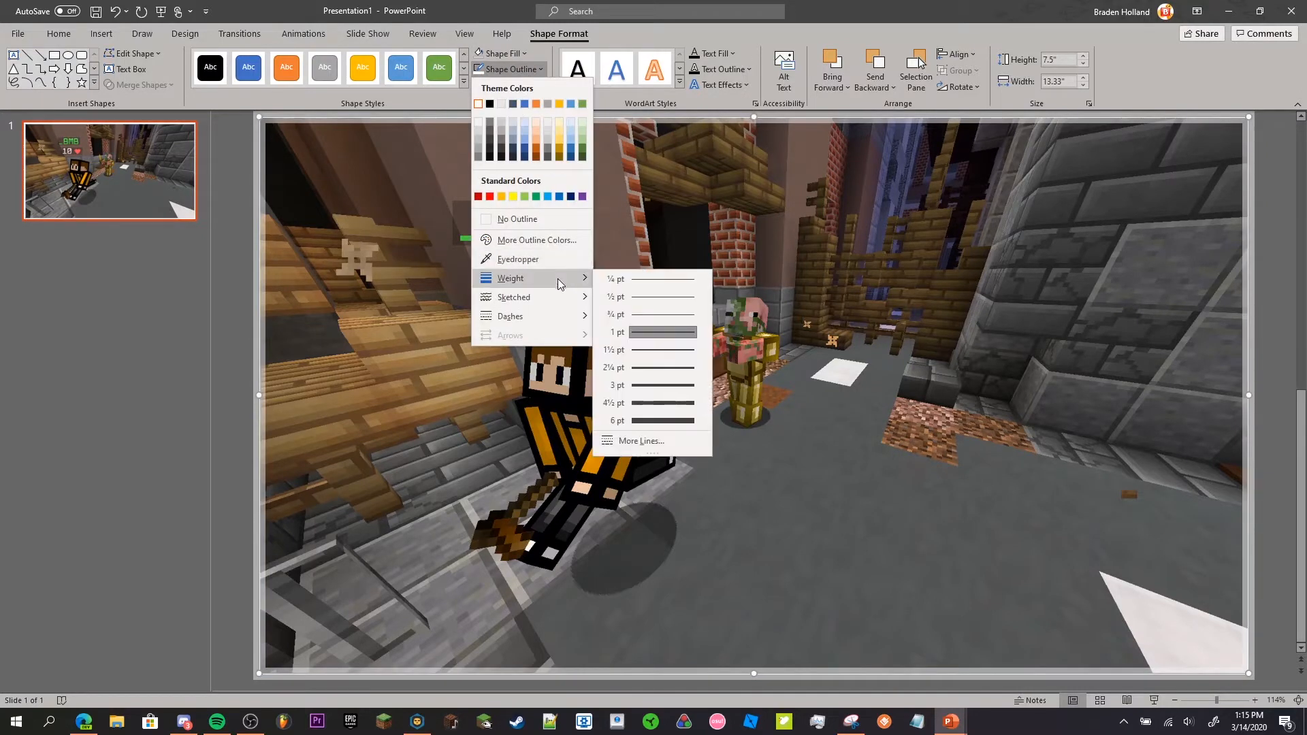
left_click(672, 443)
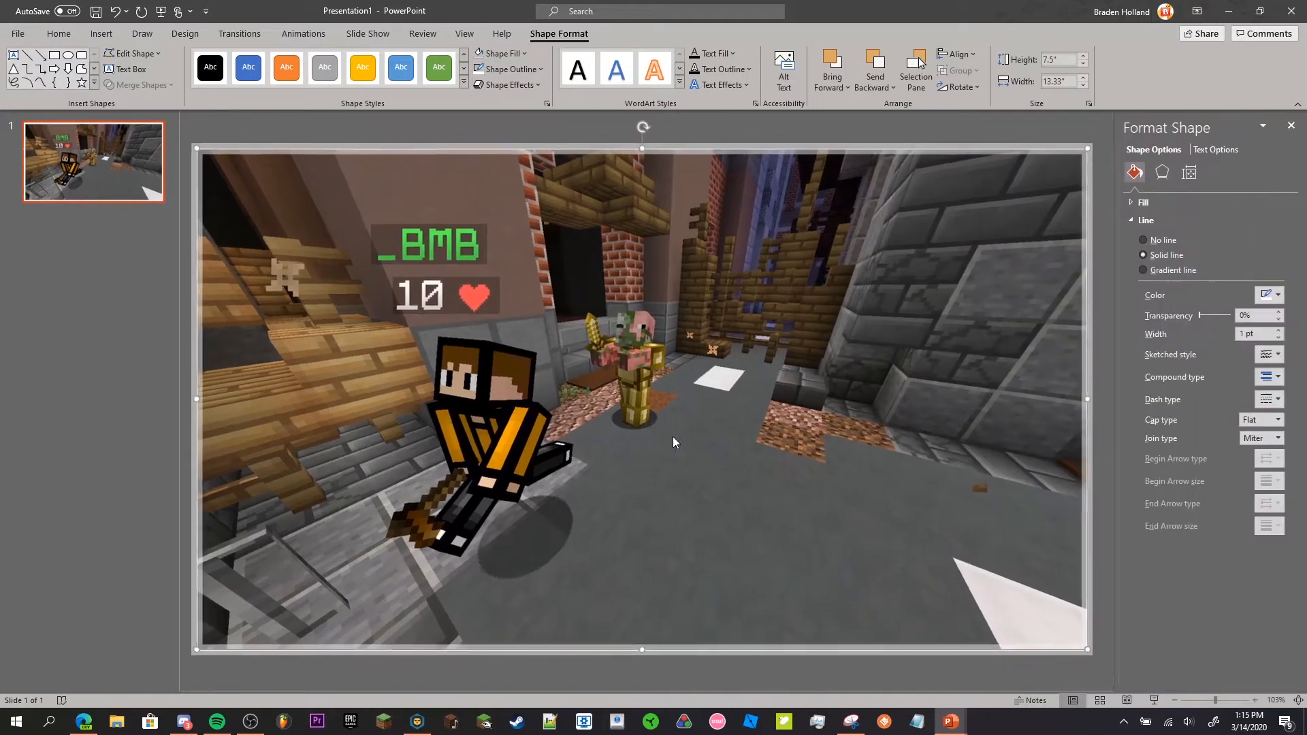
left_click(1246, 334)
type("2")
key("Return")
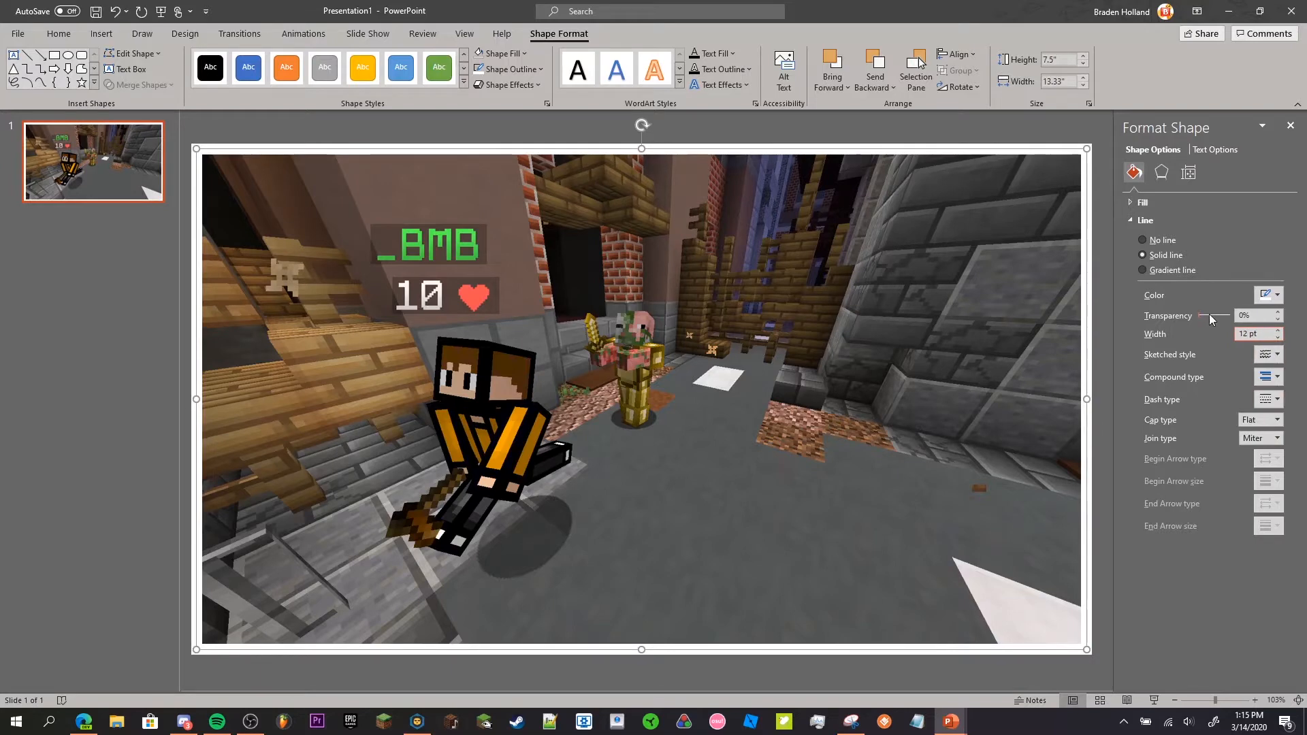
left_click_drag(1200, 320, 1219, 320)
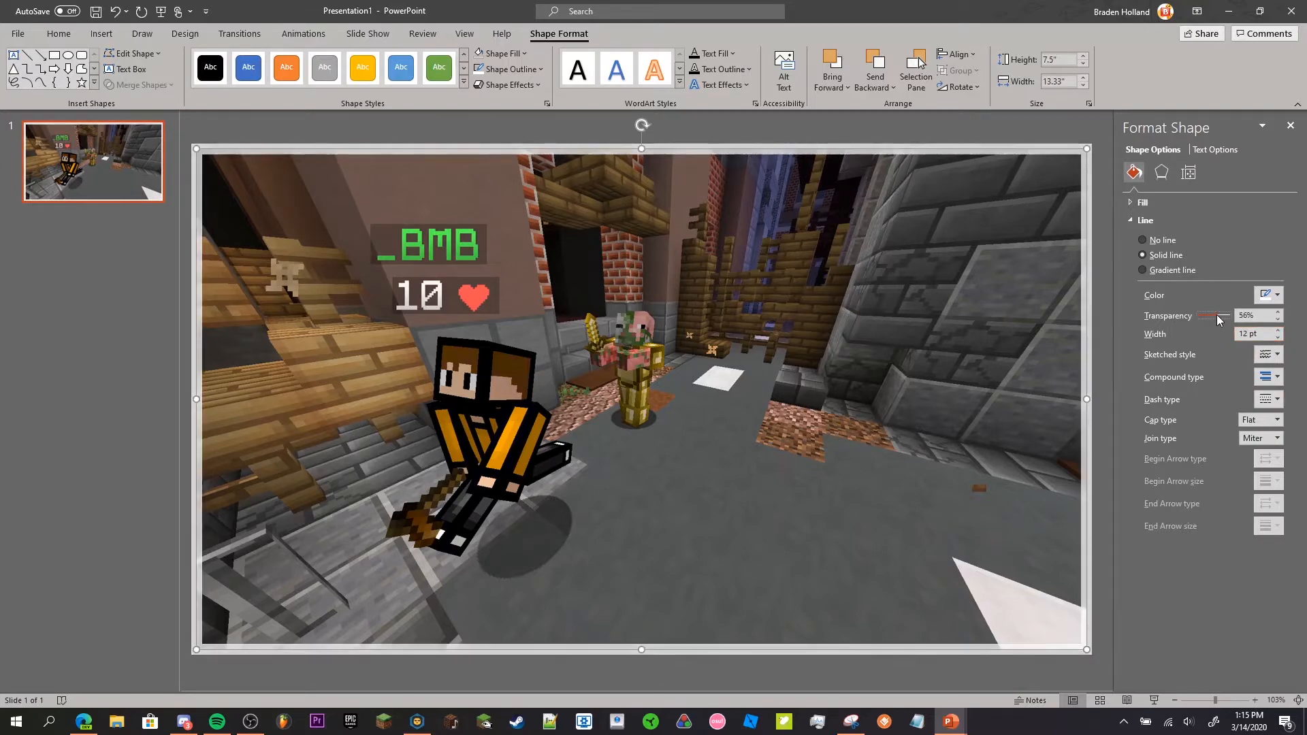
left_click(1290, 128)
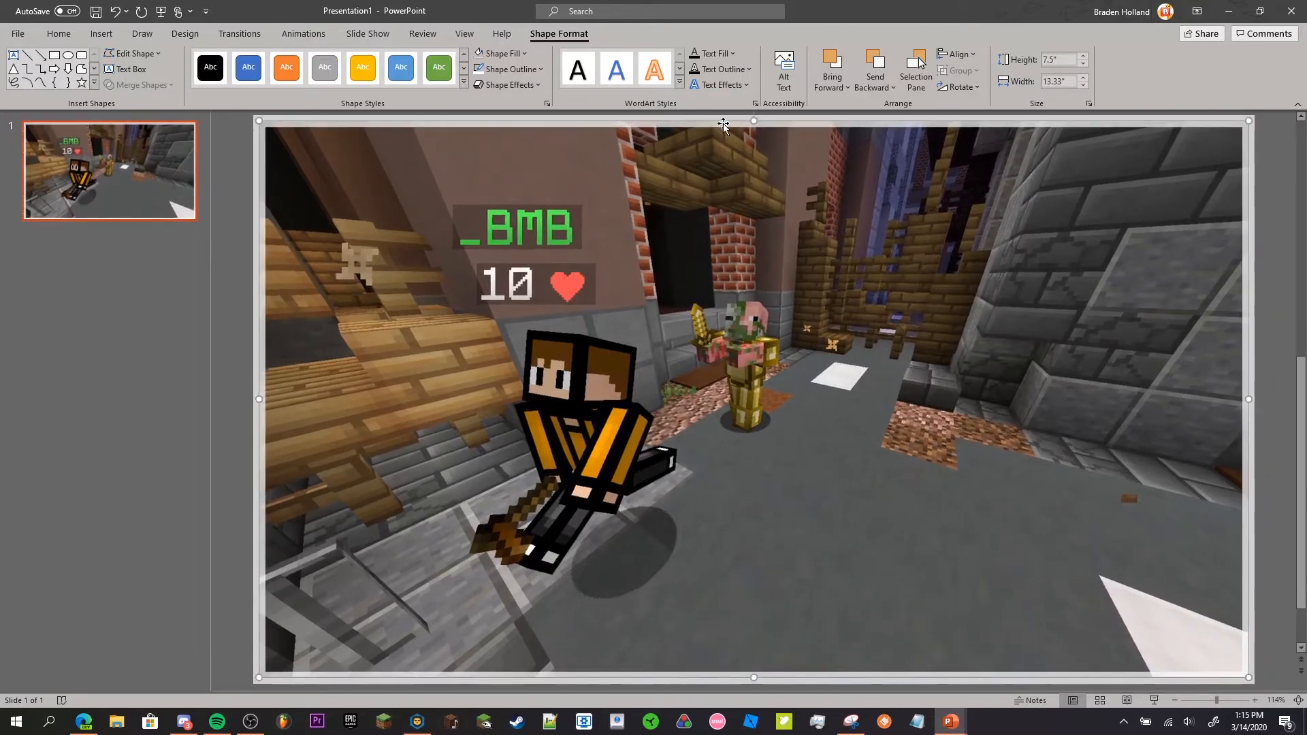
left_click(219, 290)
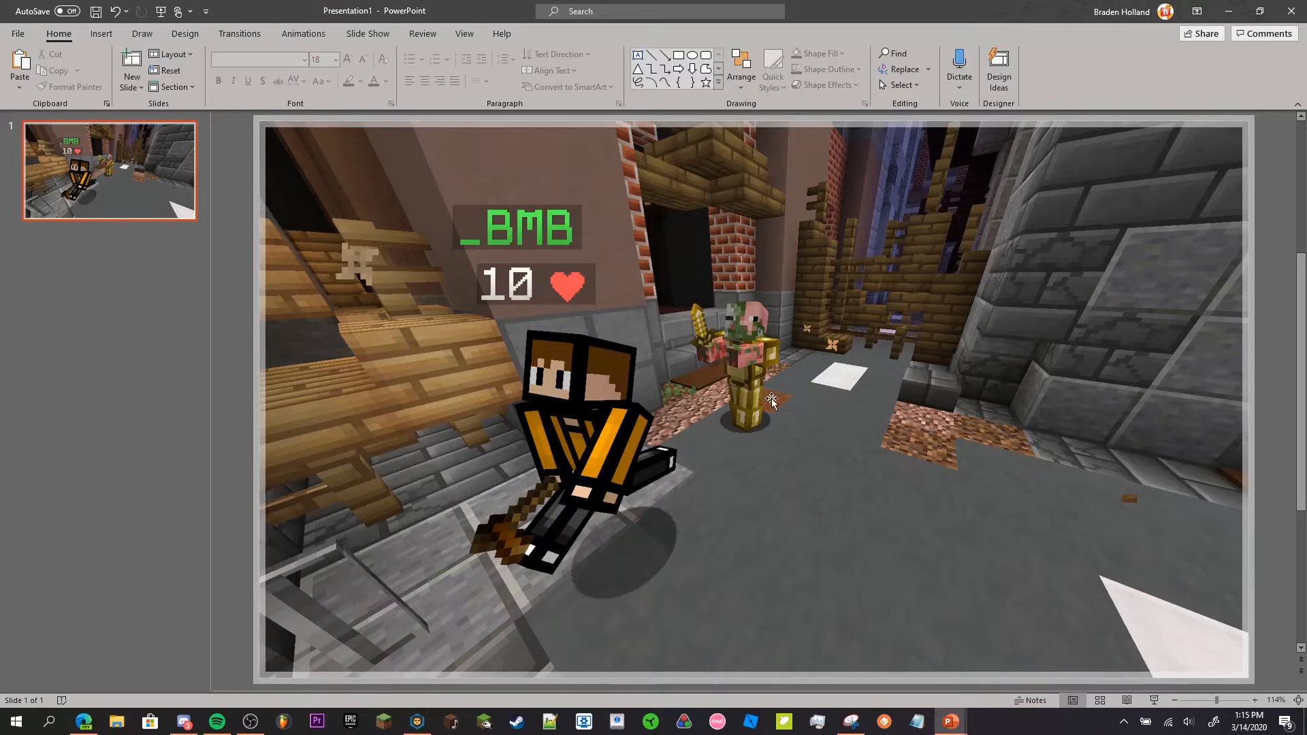
- Switch to the Snipping Tool and set its capture delay to No Delay
left_click(110, 33)
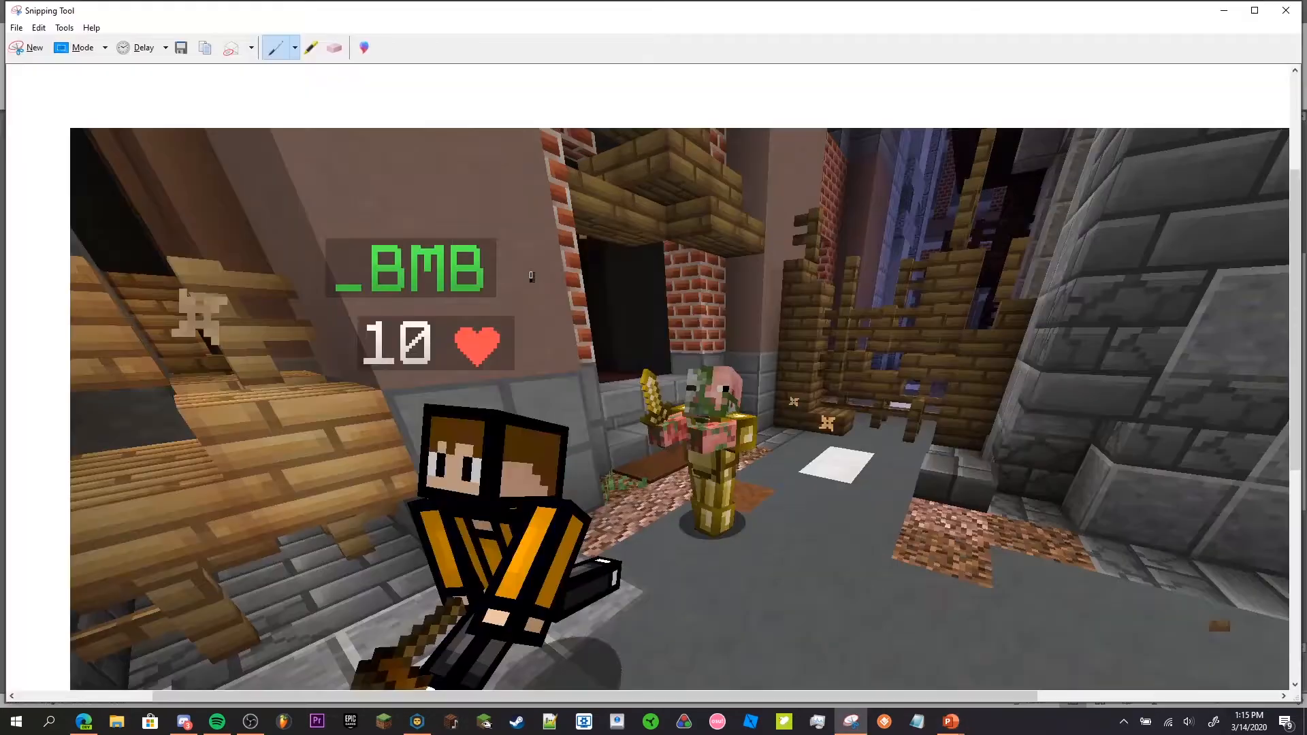
left_click(166, 47)
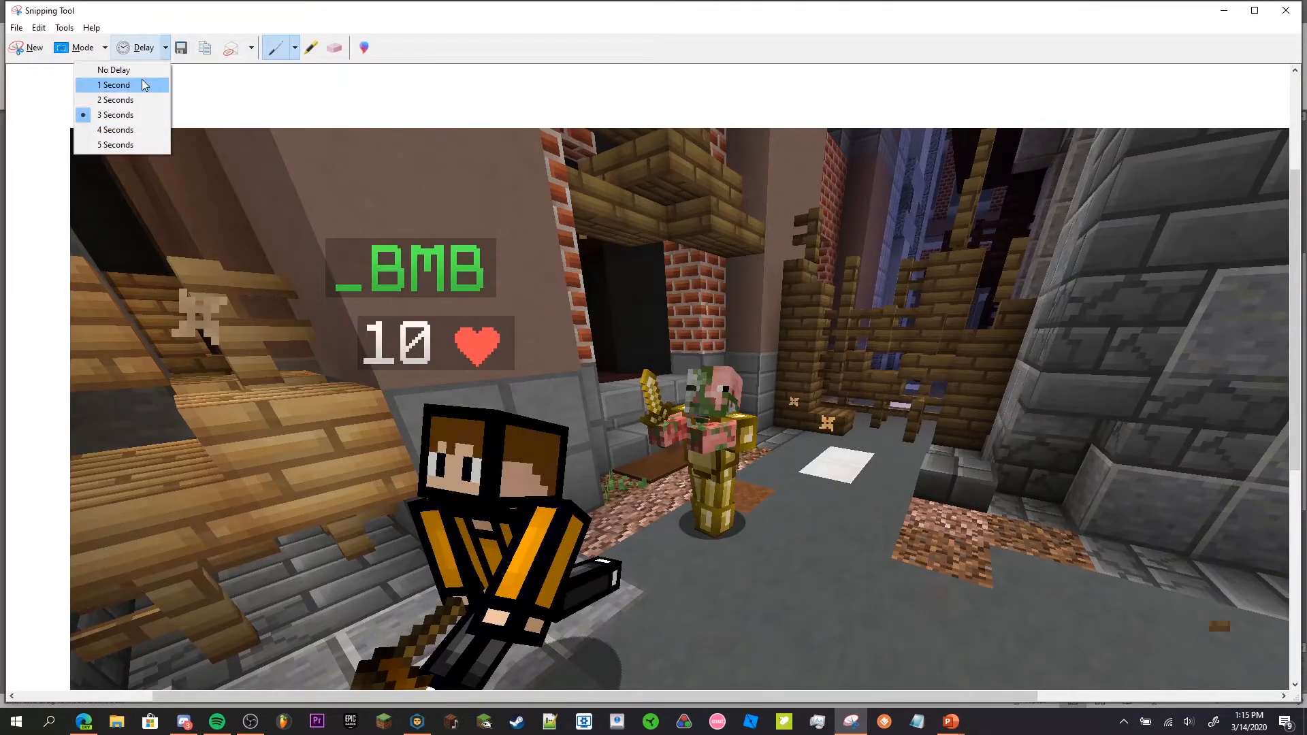
left_click(151, 67)
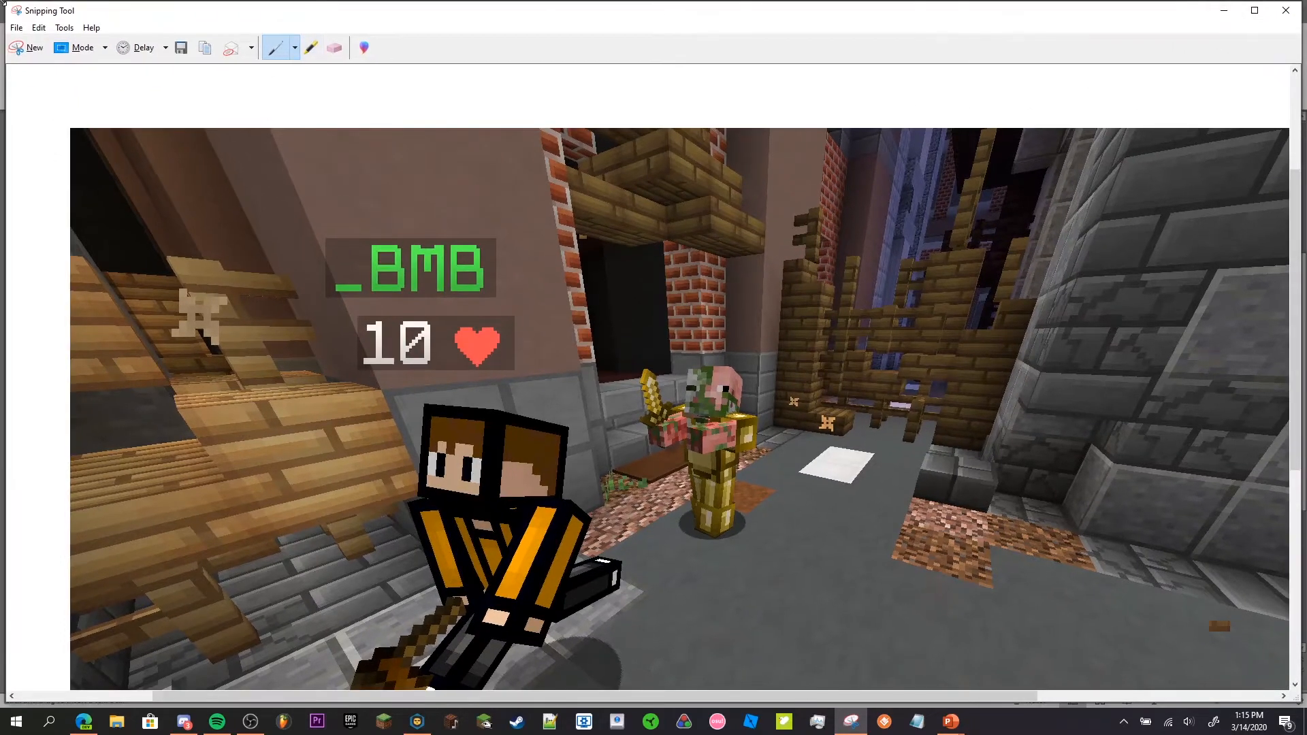
left_click_drag(3, 4, 681, 511)
left_click_drag(855, 521, 612, 174)
left_click_drag(1049, 355, 1153, 609)
left_click(1109, 175)
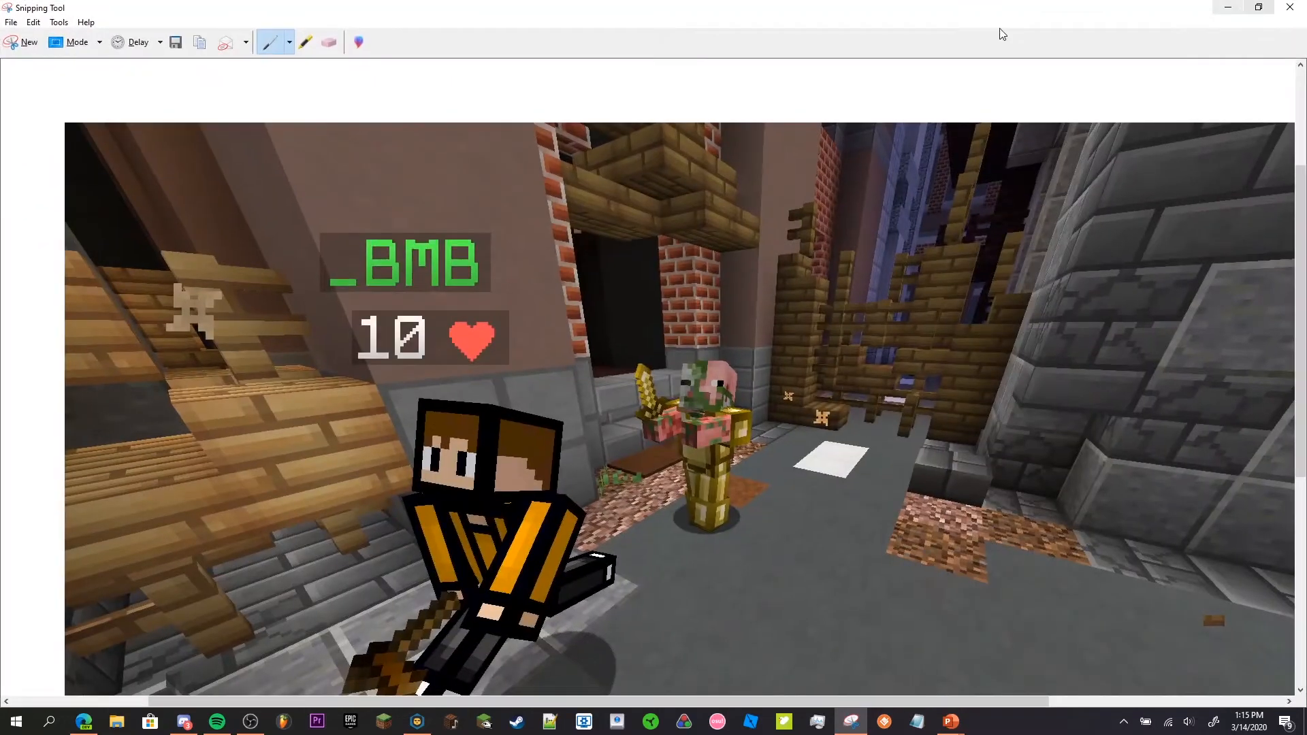
- Take a new snip of the area tightly around the zombie pigman in the slide picture
left_click(163, 46)
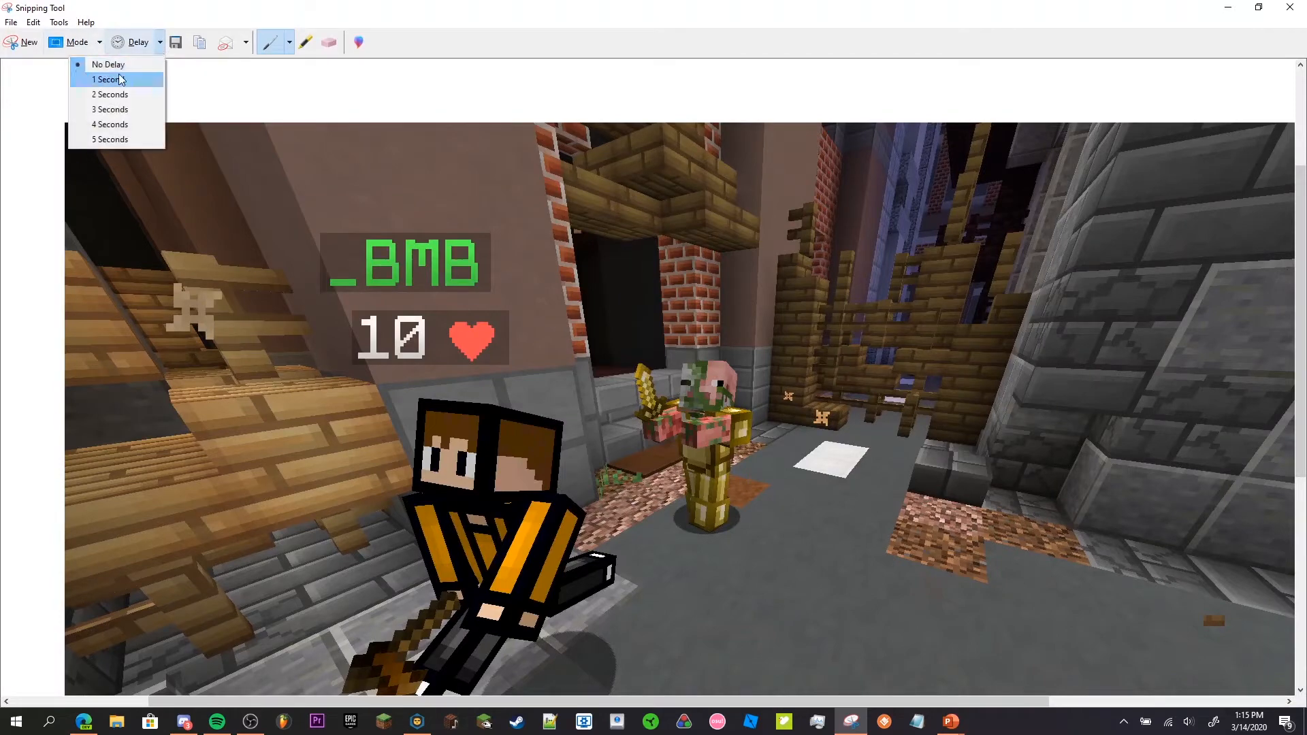
left_click(85, 58)
left_click(19, 47)
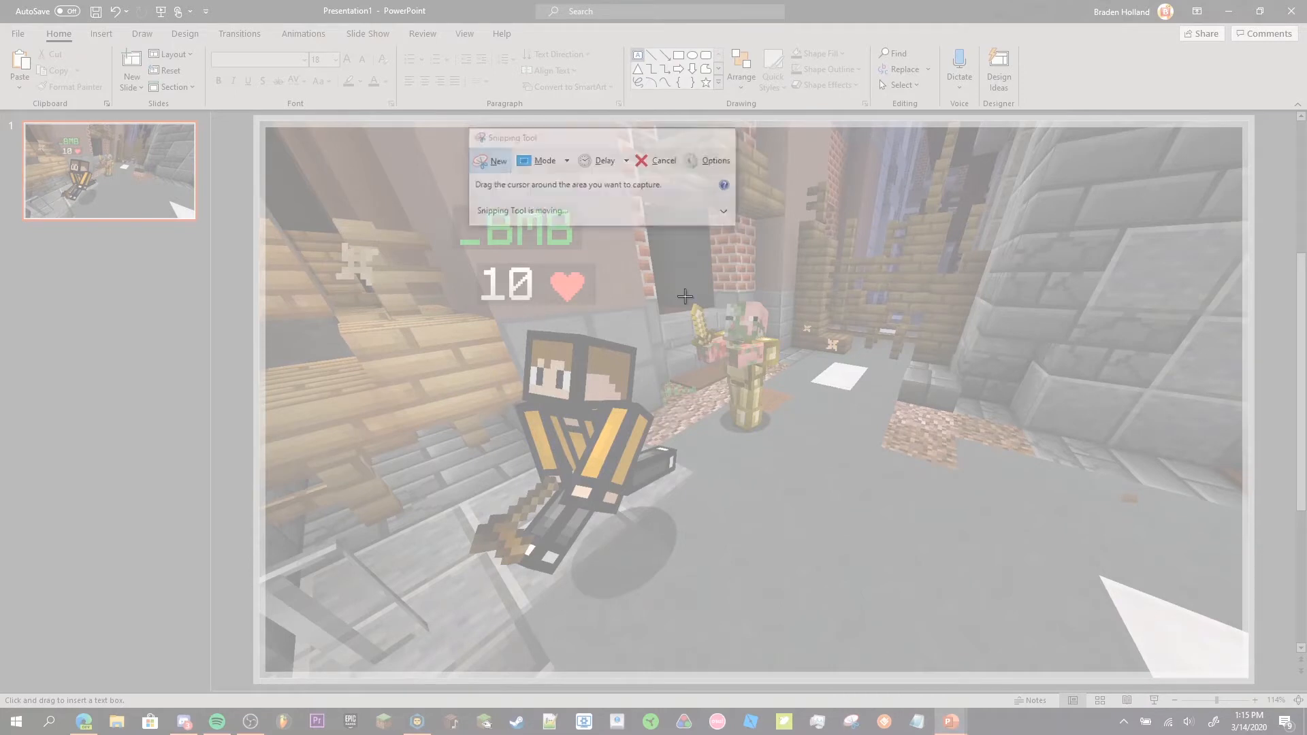
left_click_drag(685, 296, 782, 434)
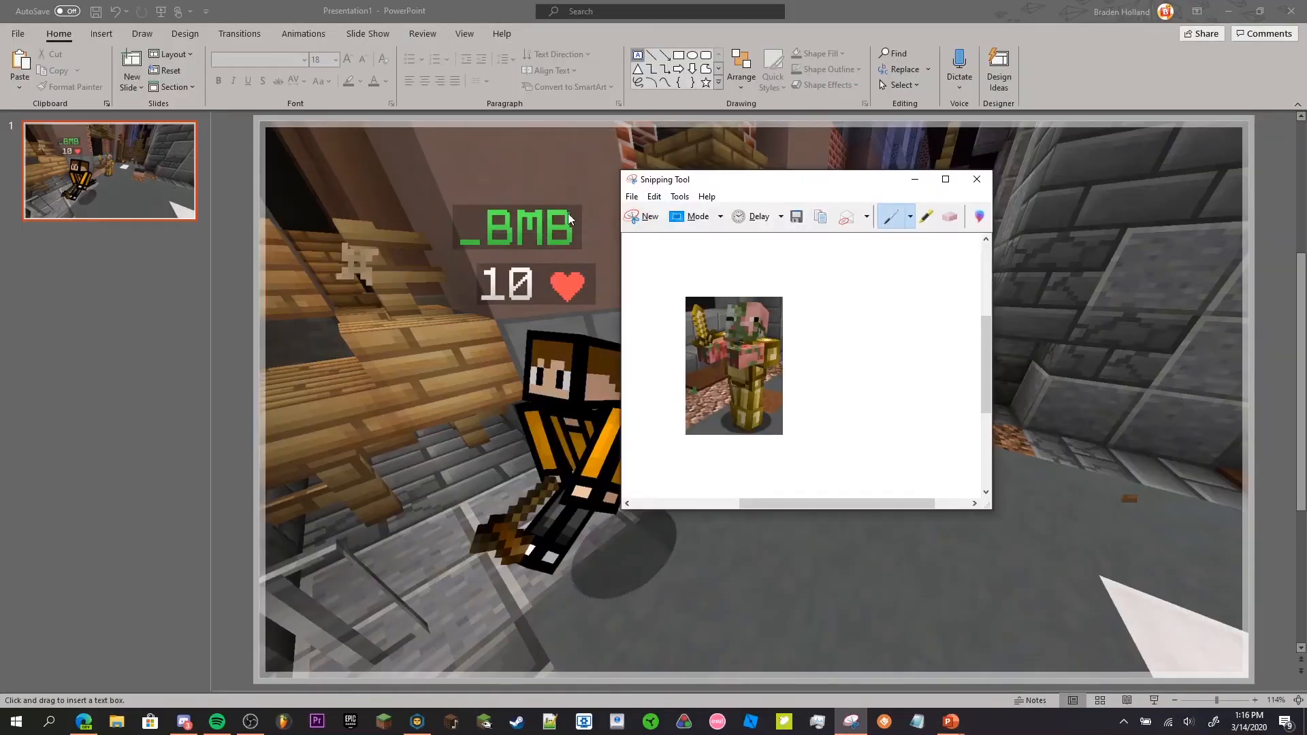
- Copy the zombie pigman snip to the clipboard and paste it onto the PowerPoint slide
left_click(654, 196)
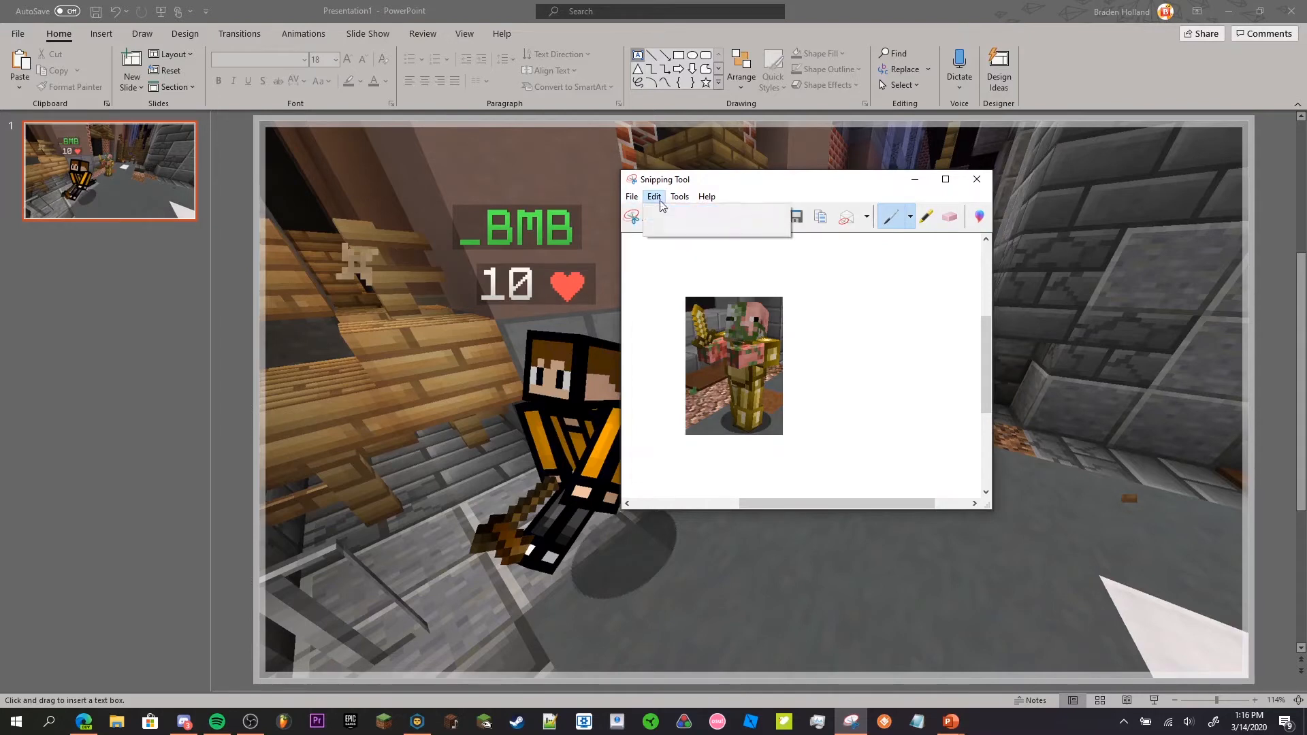
left_click(670, 213)
left_click(1271, 322)
key("ctrl+v")
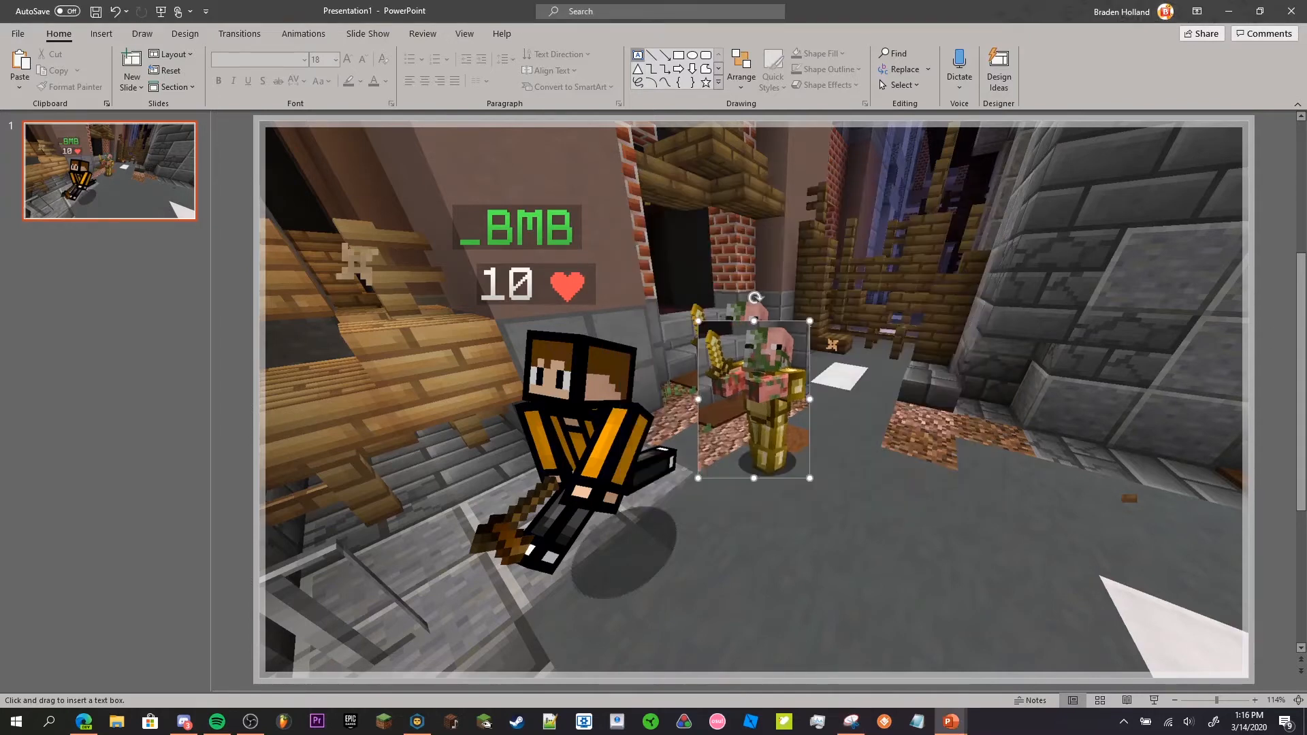
- Move and shrink the pasted pigman snip so it lies exactly over the pigman in the background picture
left_click(776, 387)
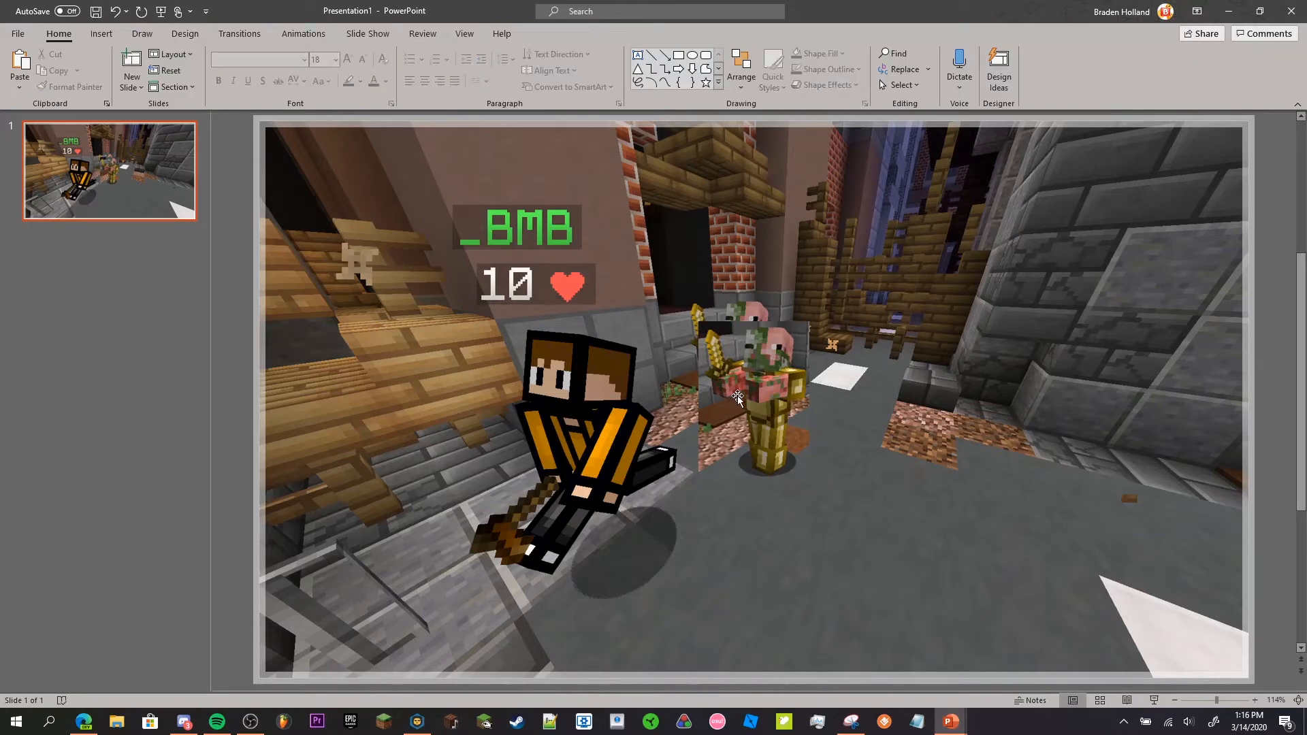
left_click_drag(738, 395, 723, 352)
left_click_drag(795, 279, 782, 296)
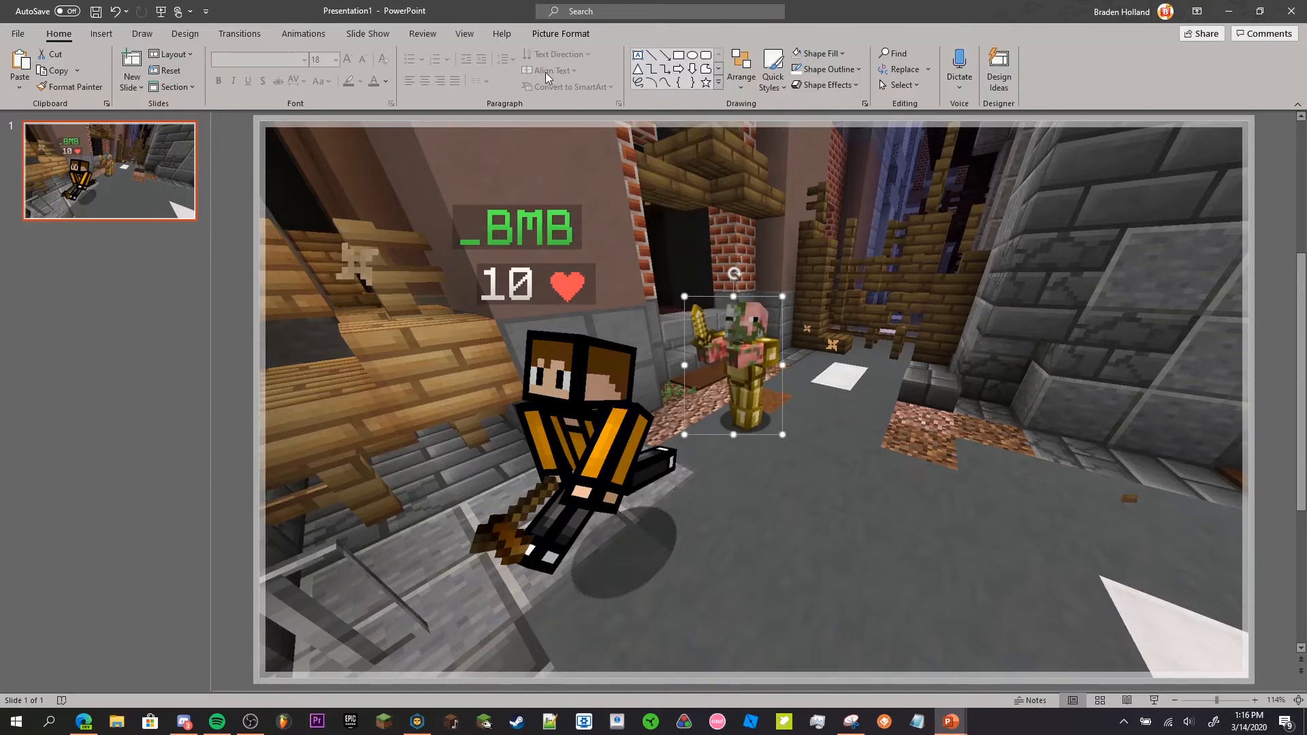
- Start removing the background of the pigman snip and mark its feet, body, sword and head as areas to keep
left_click(587, 34)
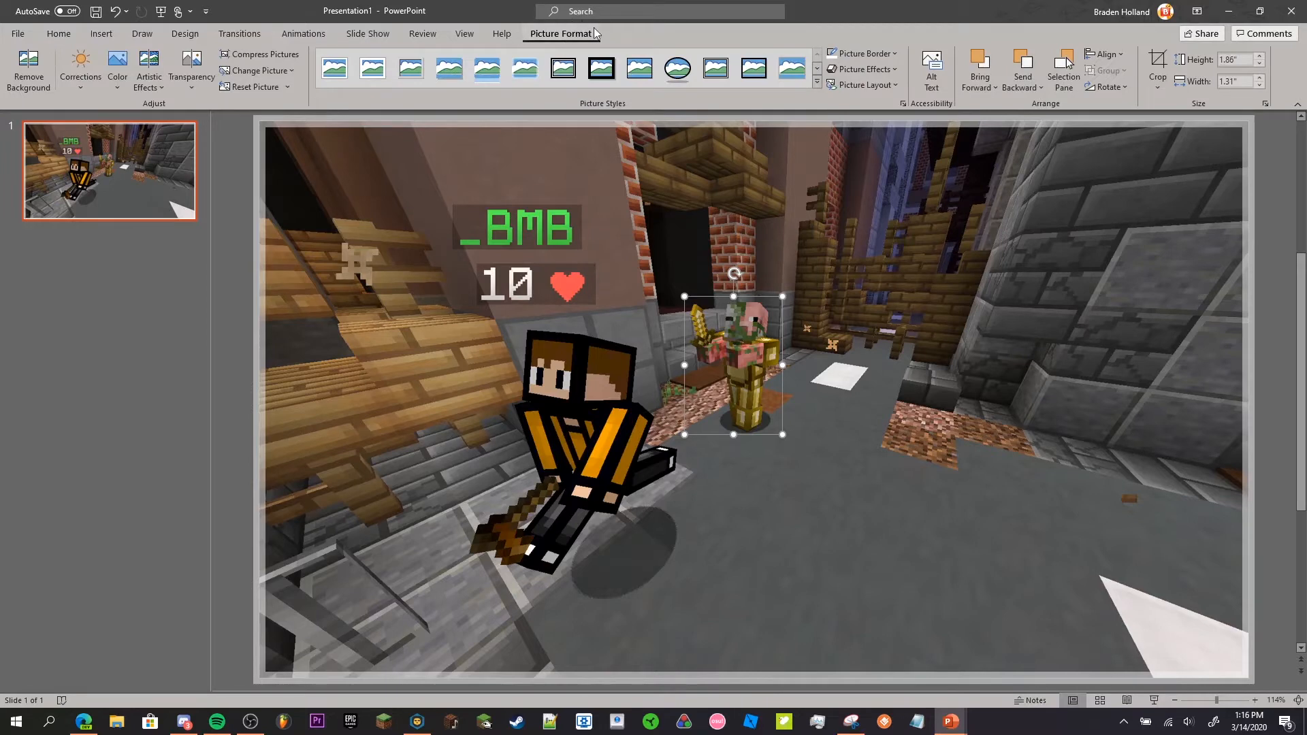
left_click(28, 68)
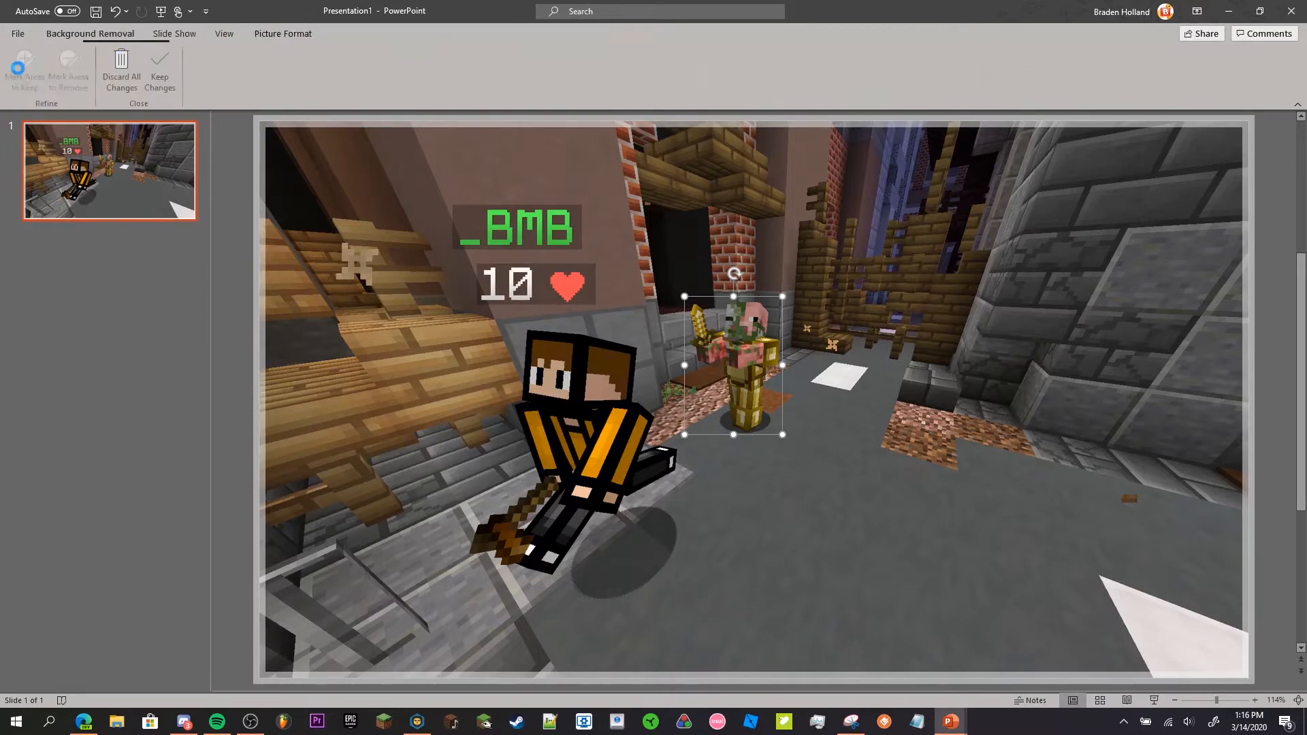
left_click(25, 68)
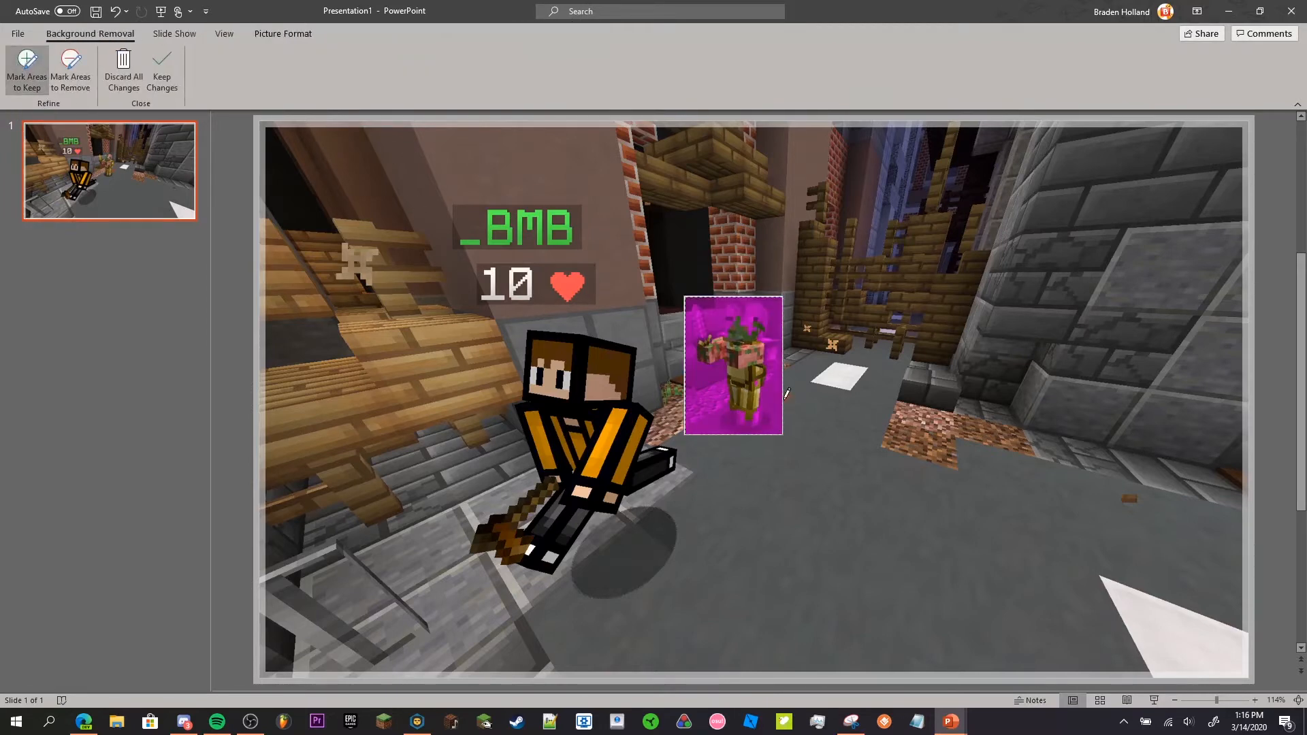
left_click_drag(748, 417, 742, 418)
left_click(742, 421)
left_click(751, 422)
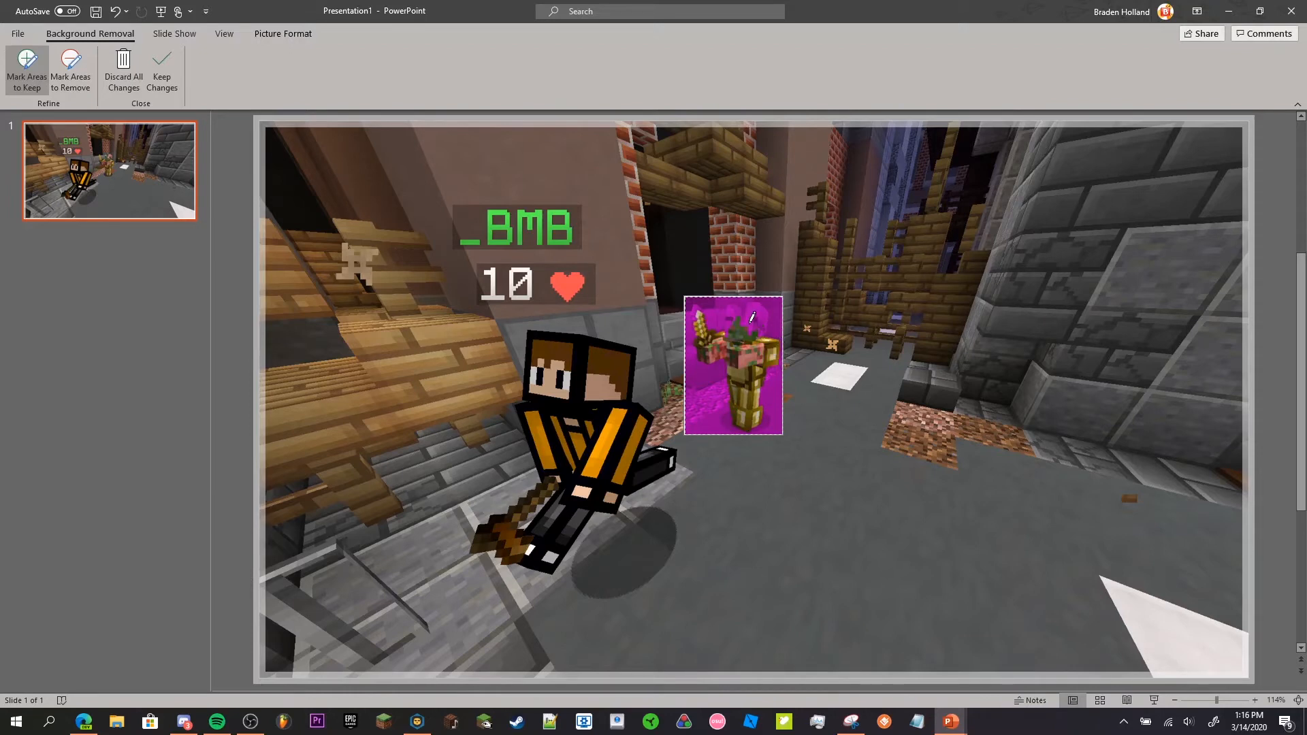
left_click_drag(752, 317, 748, 308)
left_click_drag(759, 319, 766, 326)
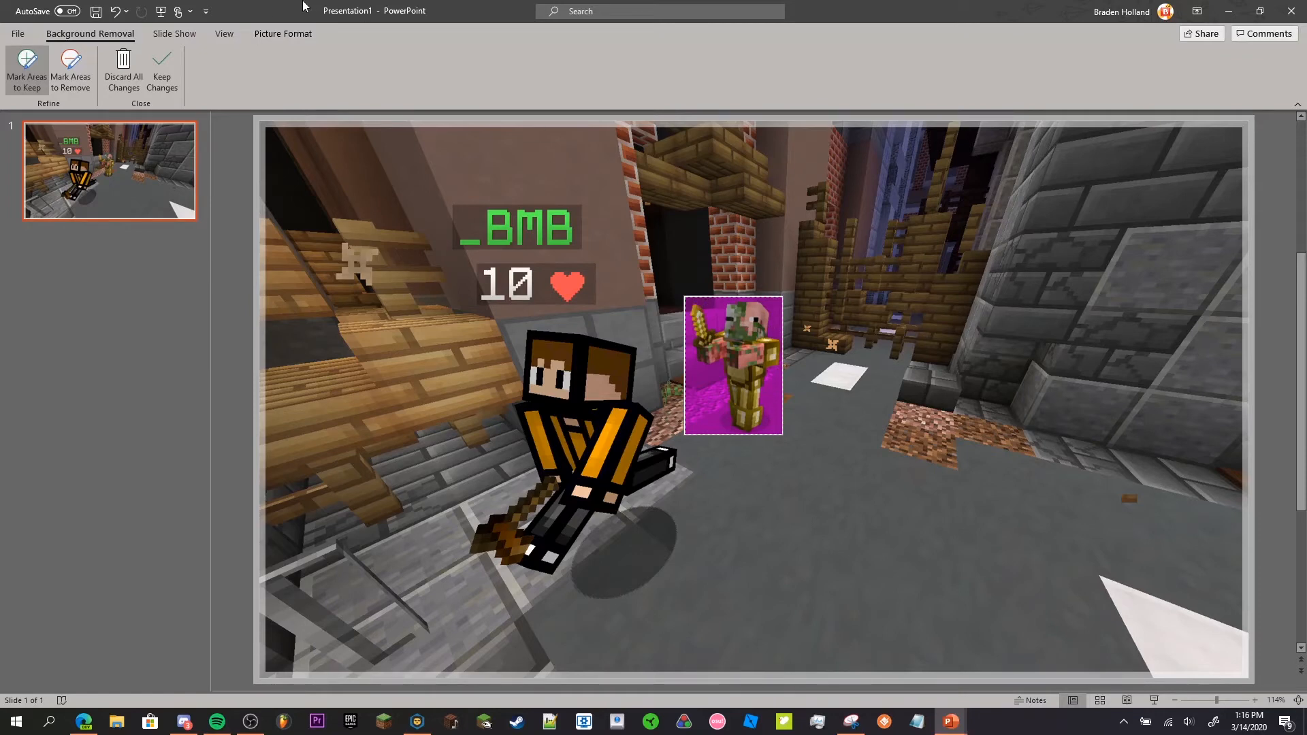
- Keep the background removal on the zombie pigman cut-out and give it a red glow
left_click(162, 68)
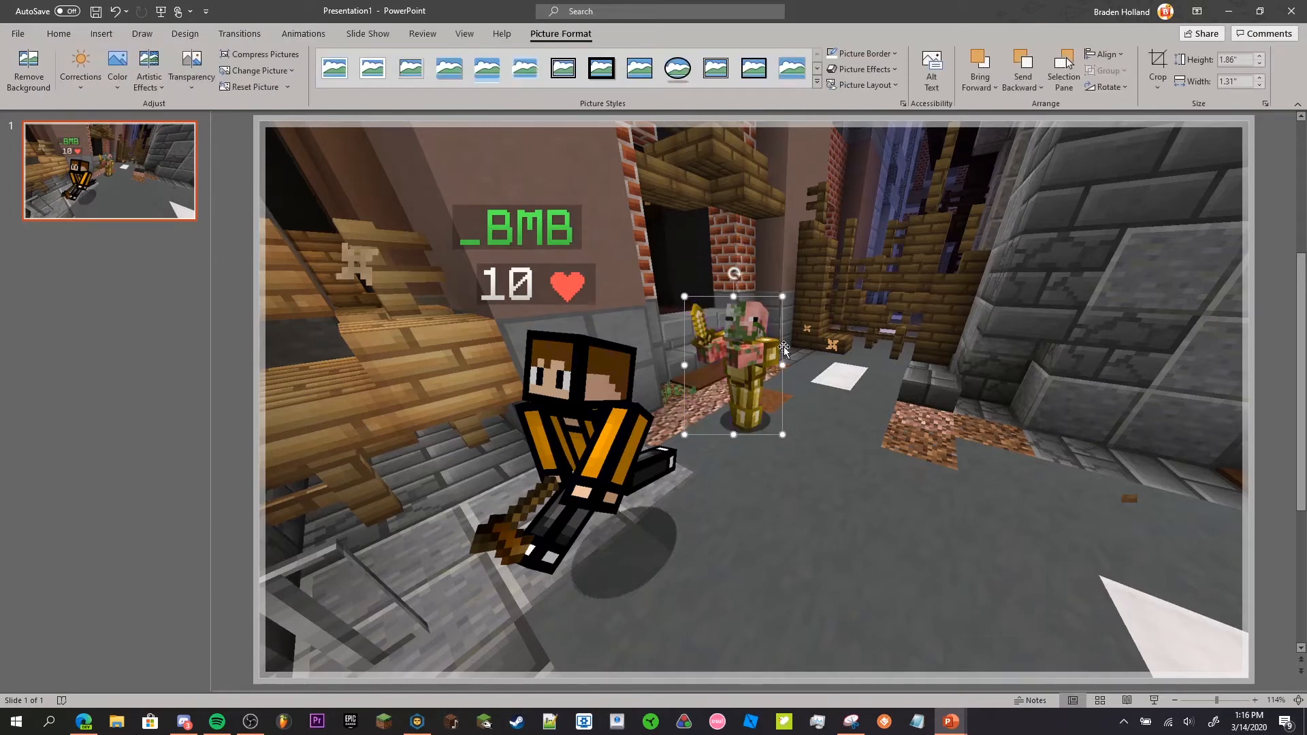
left_click(894, 72)
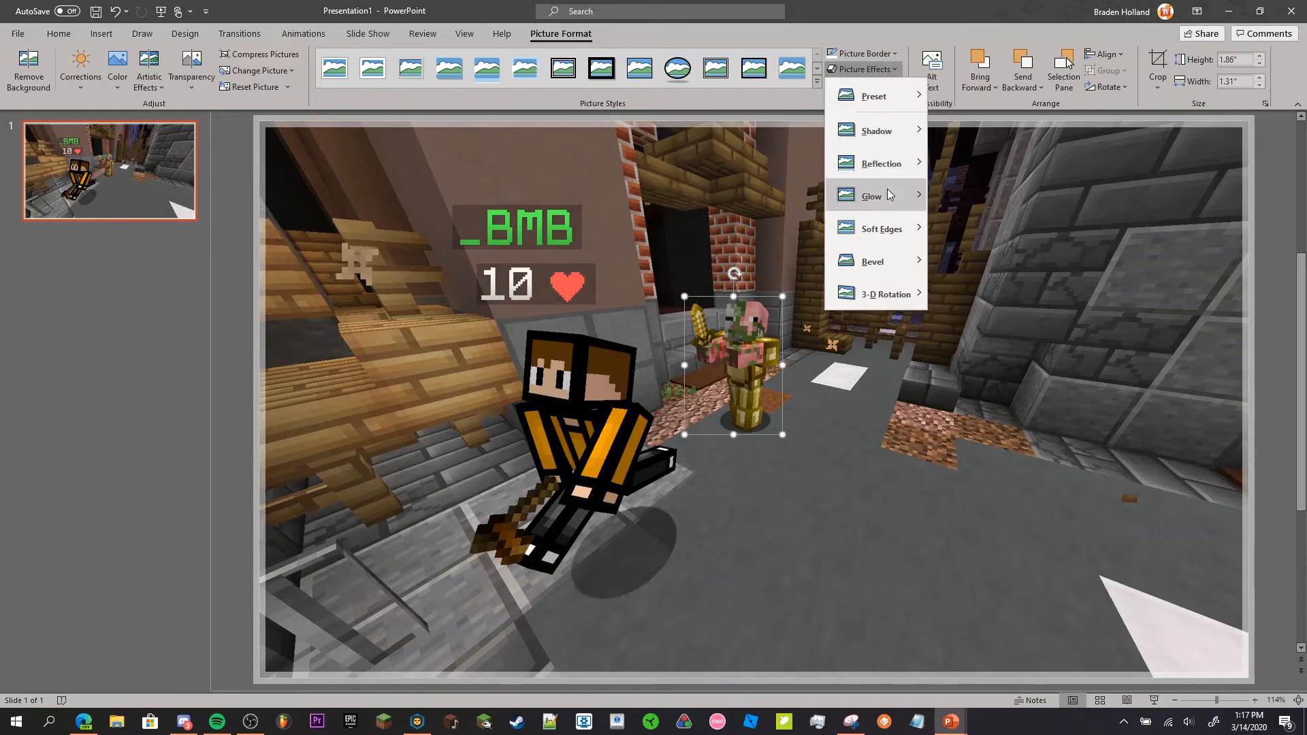
mouse_move(887, 189)
mouse_move(1084, 435)
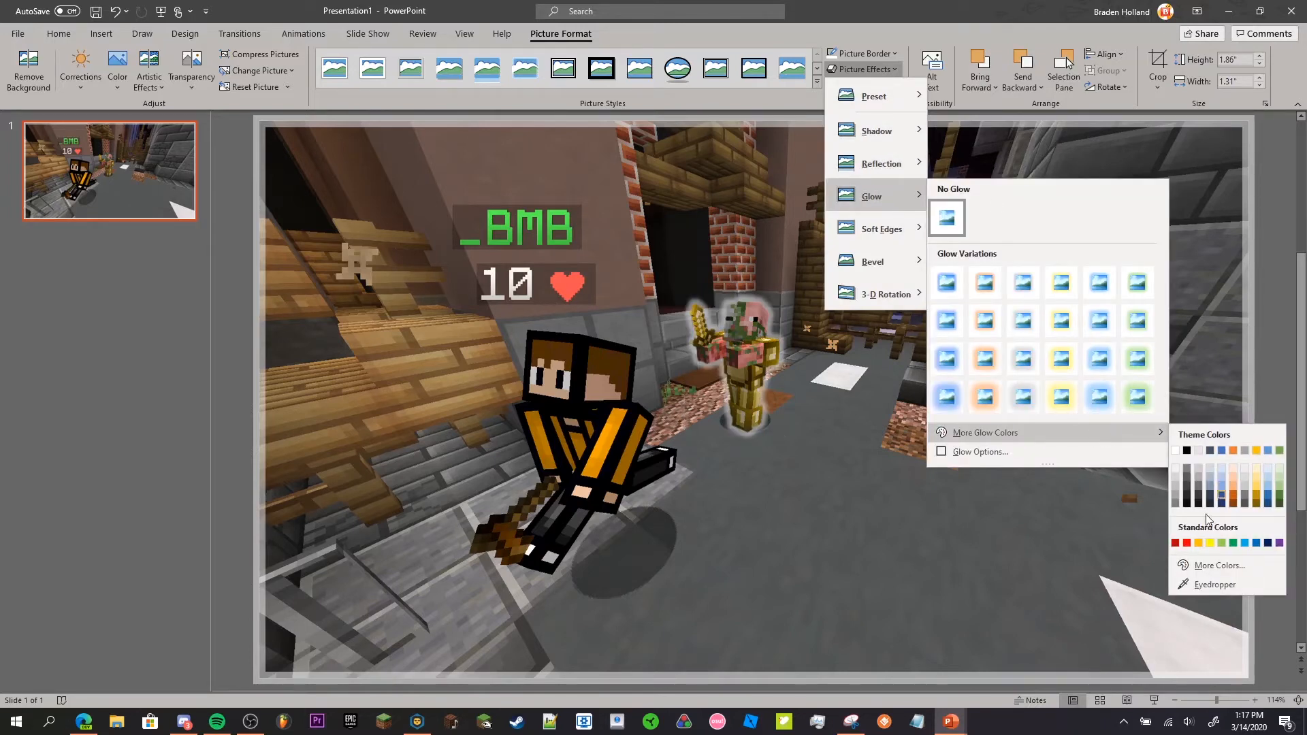
left_click(1187, 543)
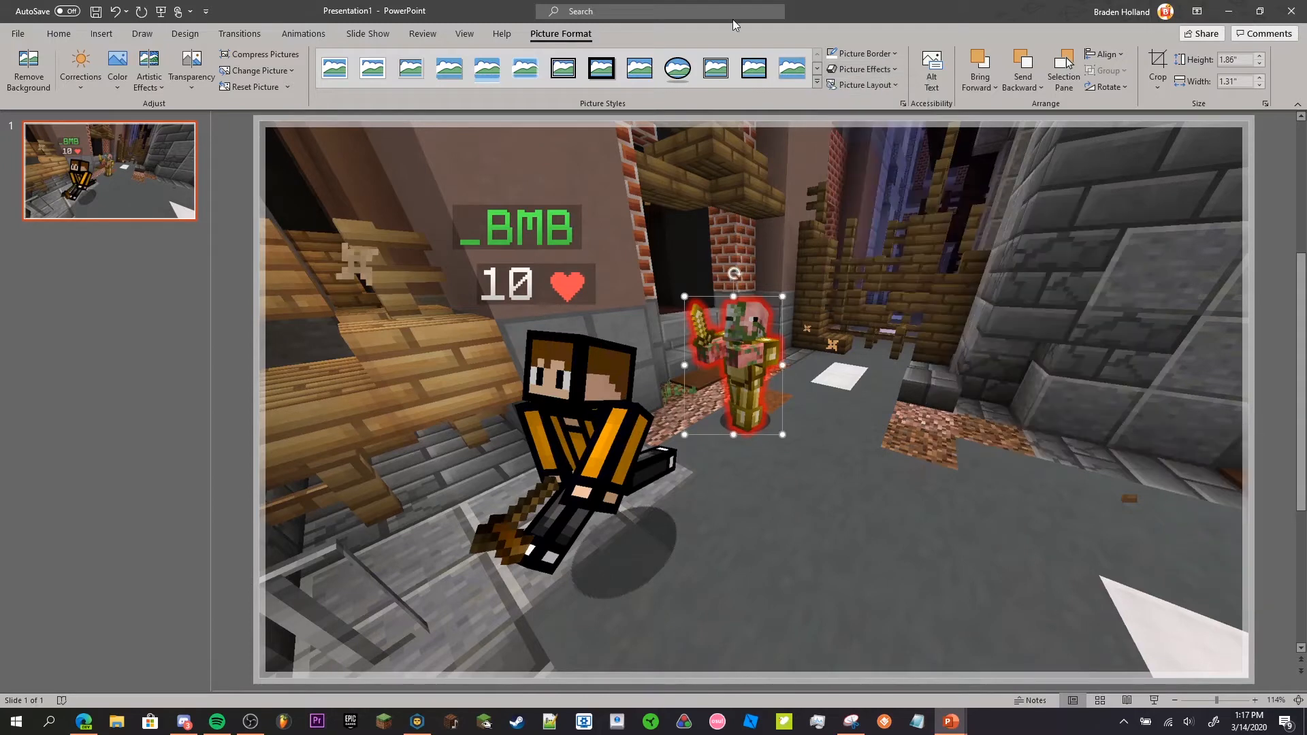
- Increase the size of the zombie pigman's red glow to 16 pt
left_click(873, 70)
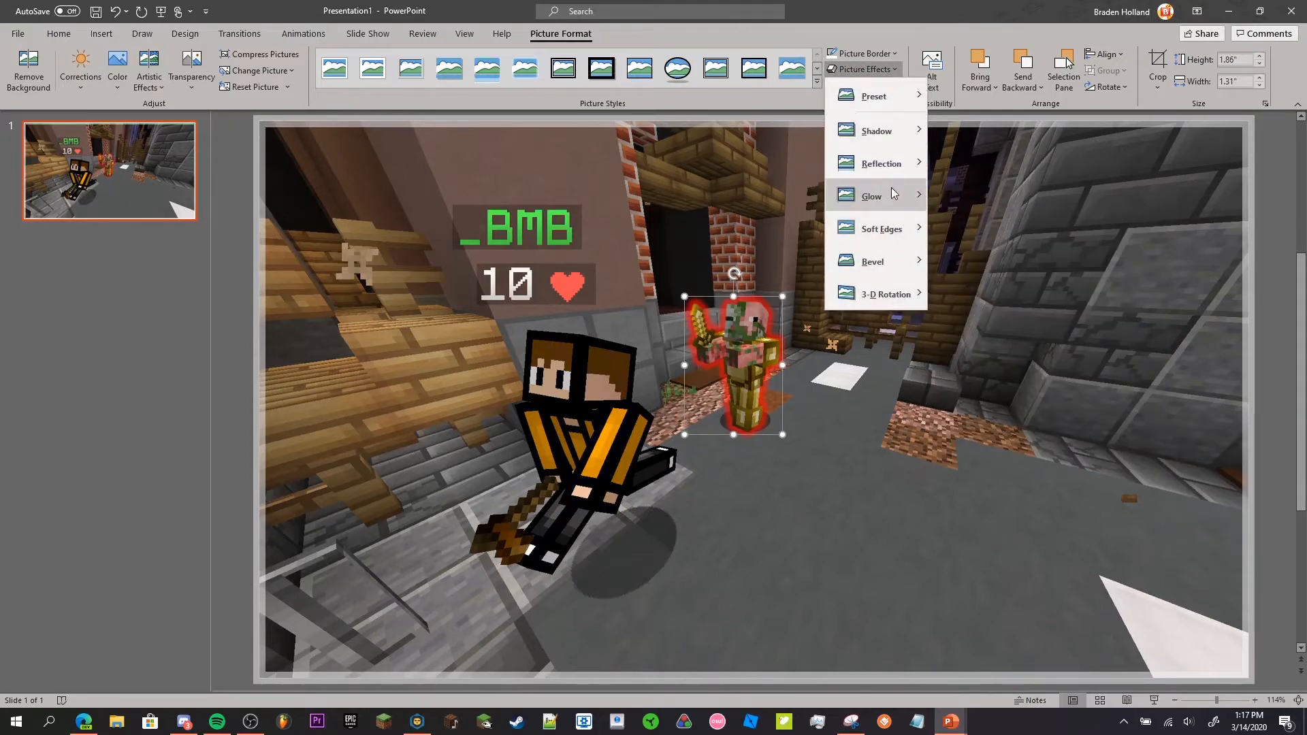
mouse_move(895, 196)
left_click(980, 451)
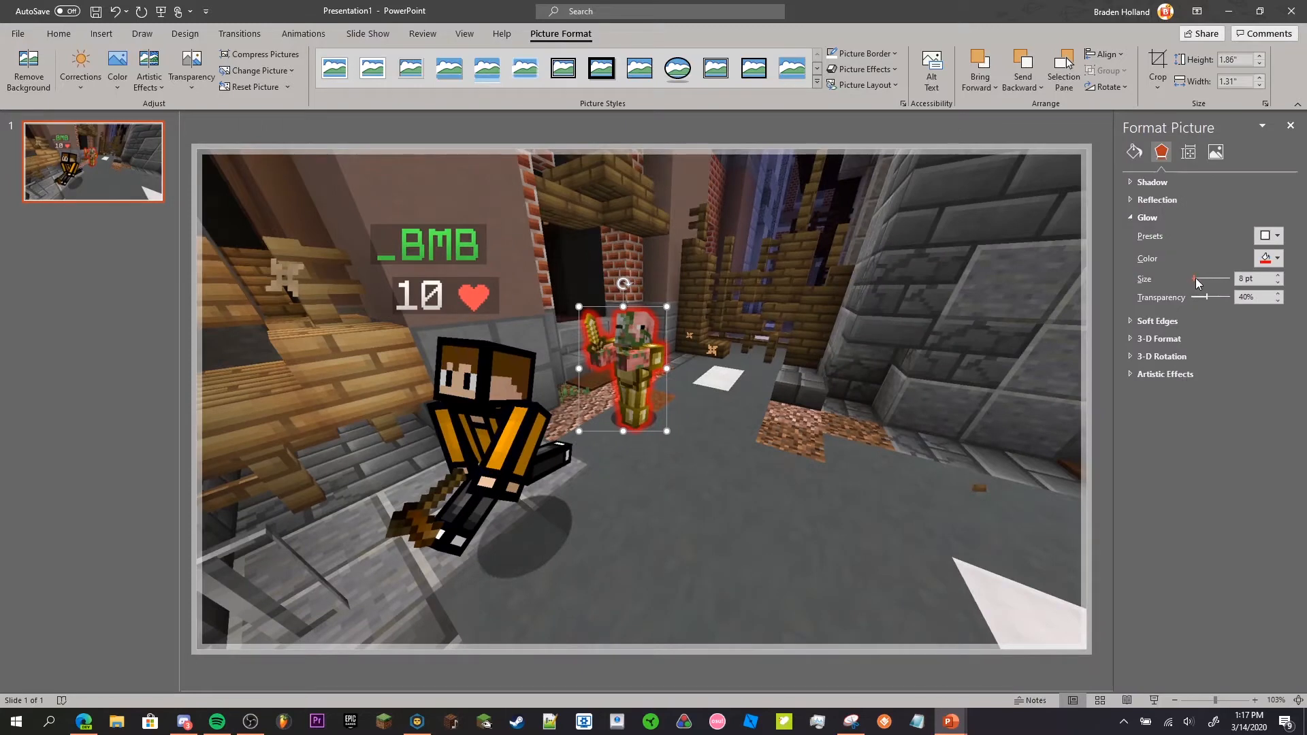
left_click_drag(1197, 282, 1199, 282)
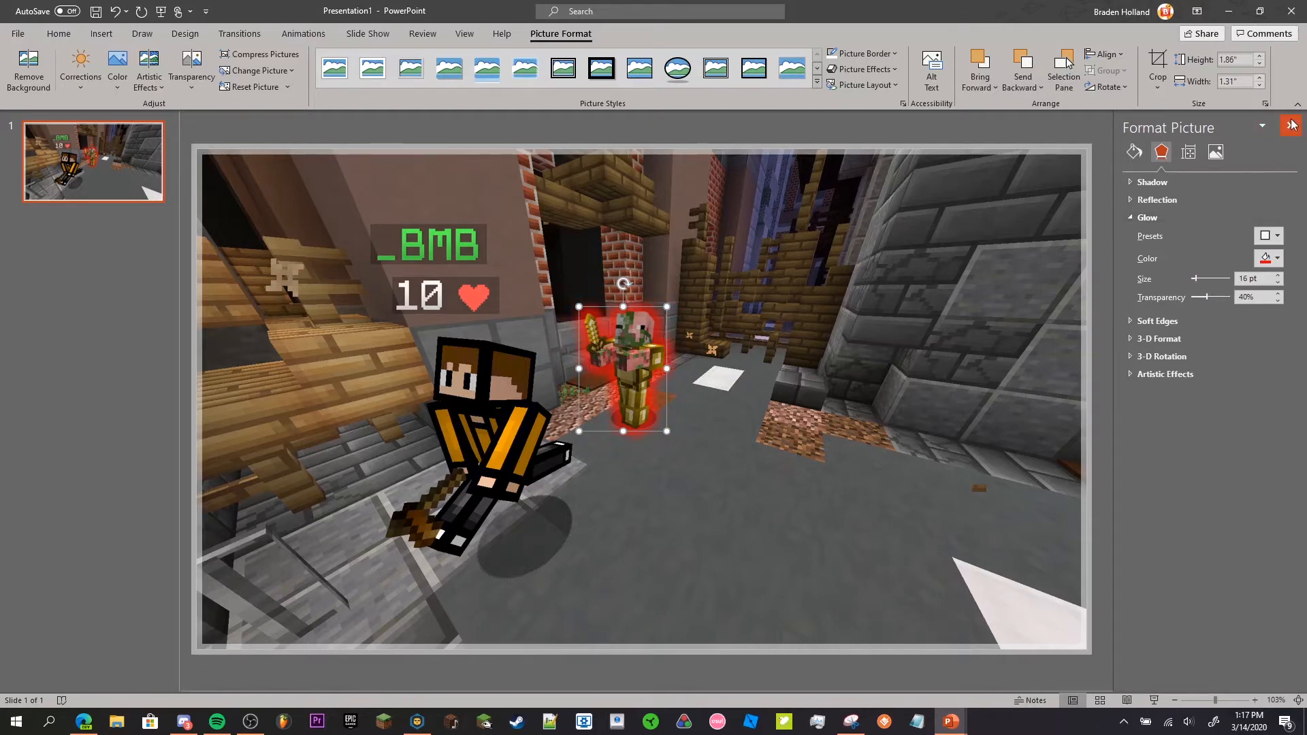
left_click(1290, 125)
left_click(1275, 269)
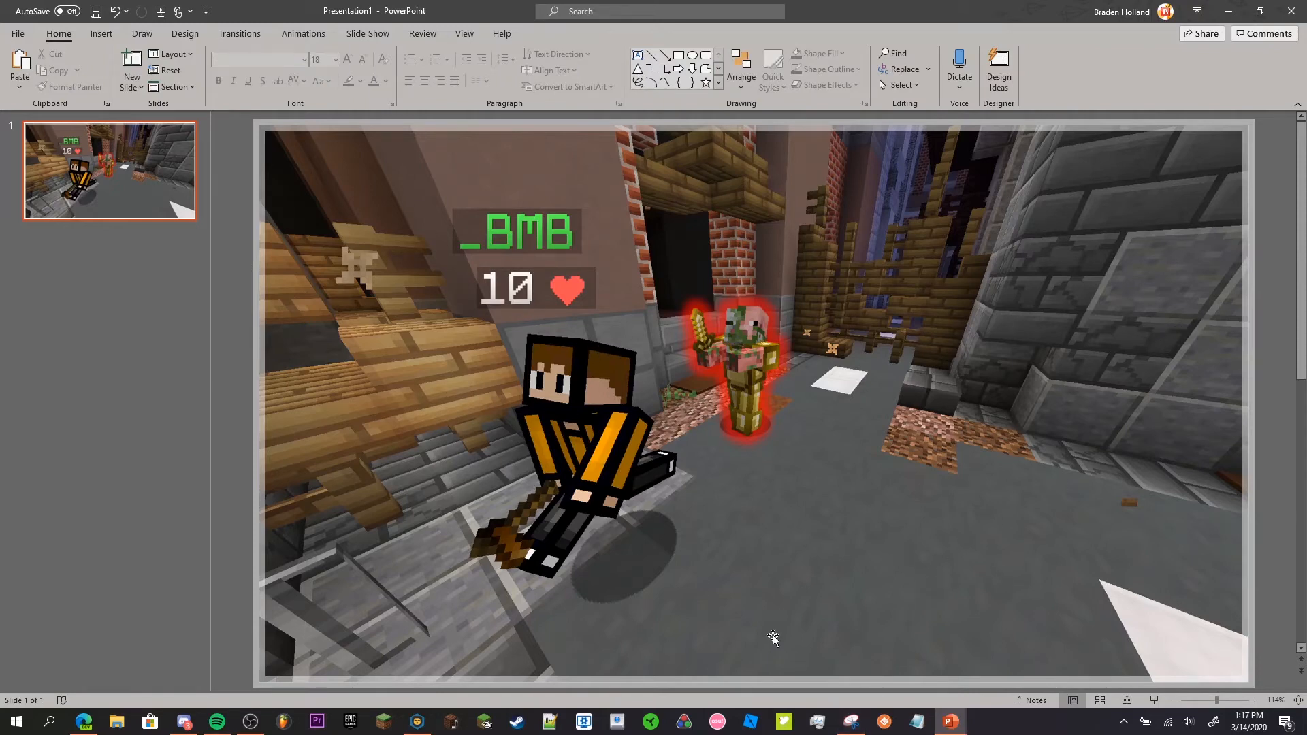
- Take a new snip of the area around the seated character in the slide picture and copy it to the clipboard
left_click(851, 722)
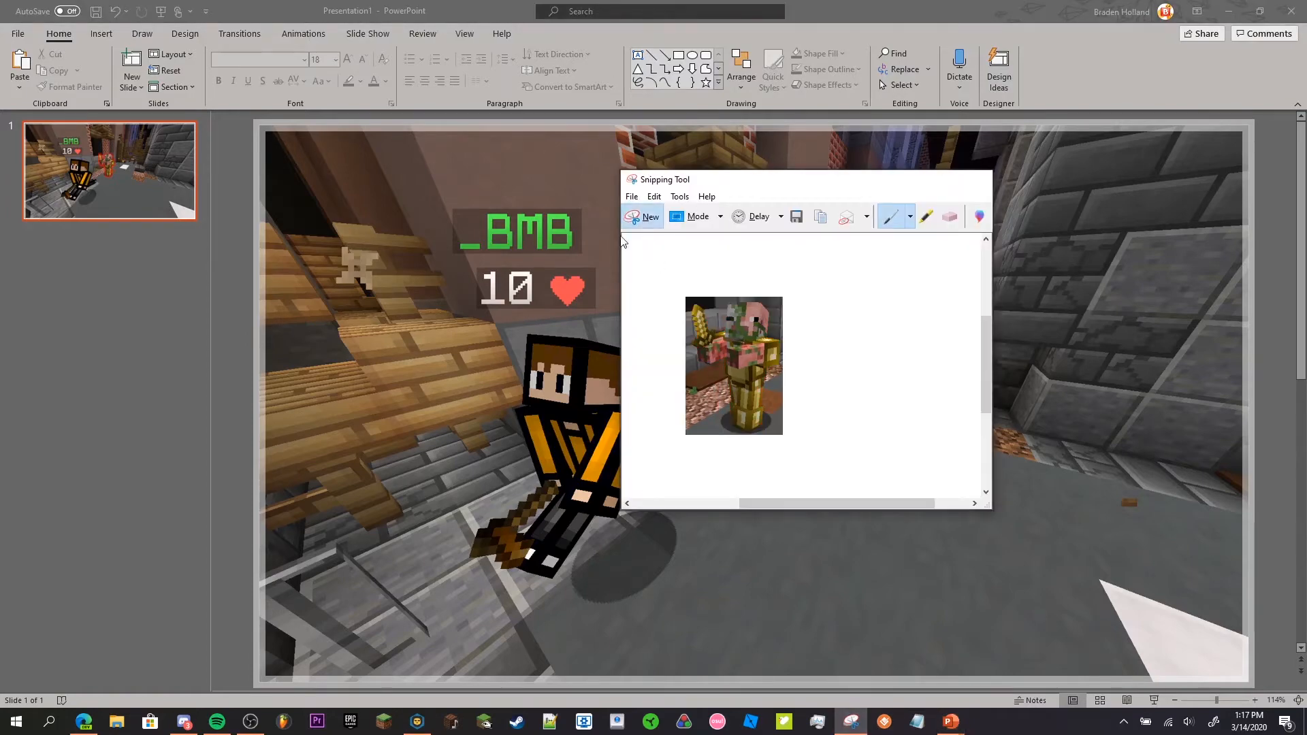
left_click(642, 217)
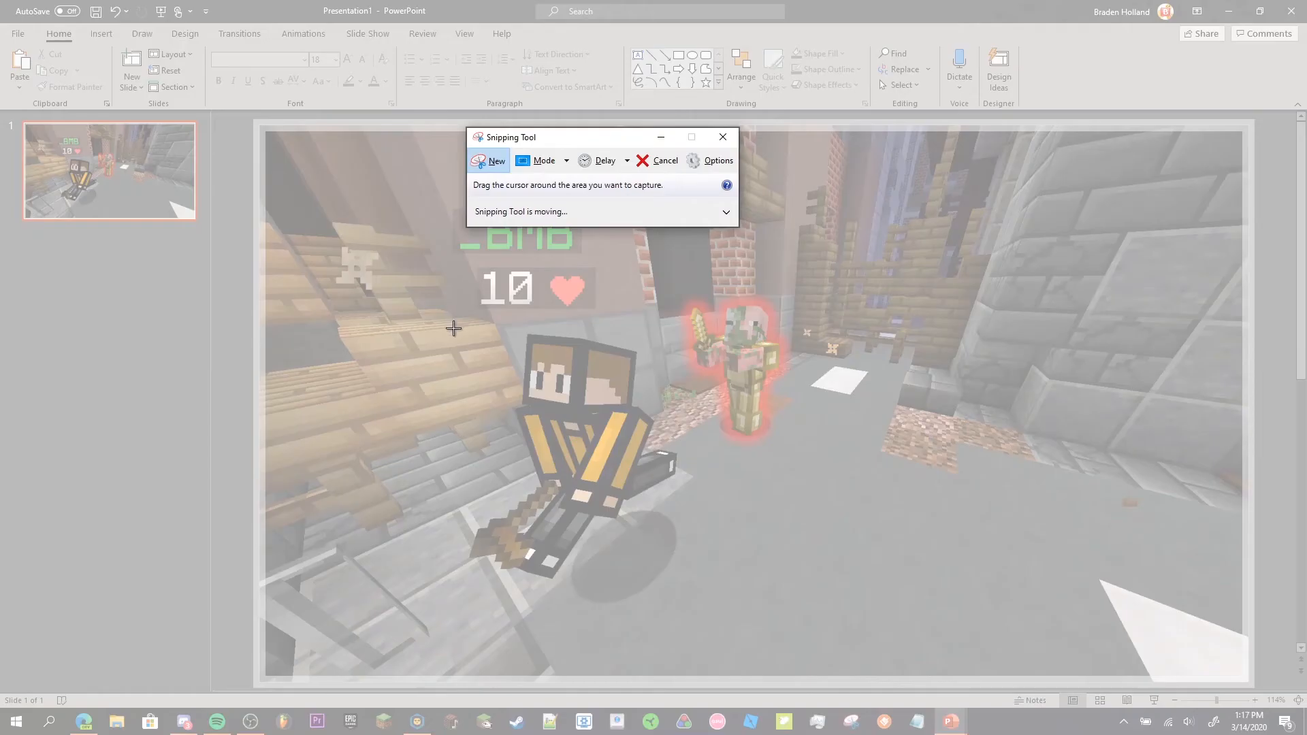
left_click_drag(453, 328, 679, 581)
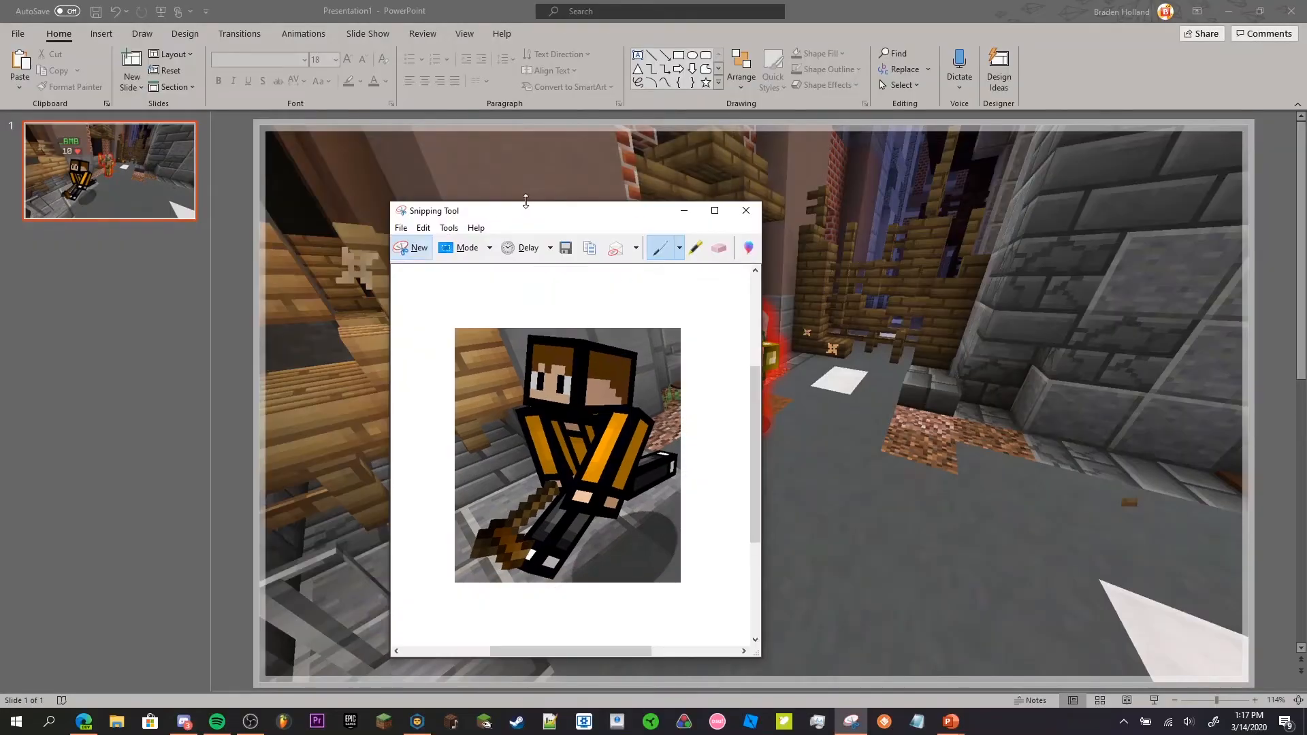
left_click(422, 228)
left_click(431, 244)
left_click(1222, 322)
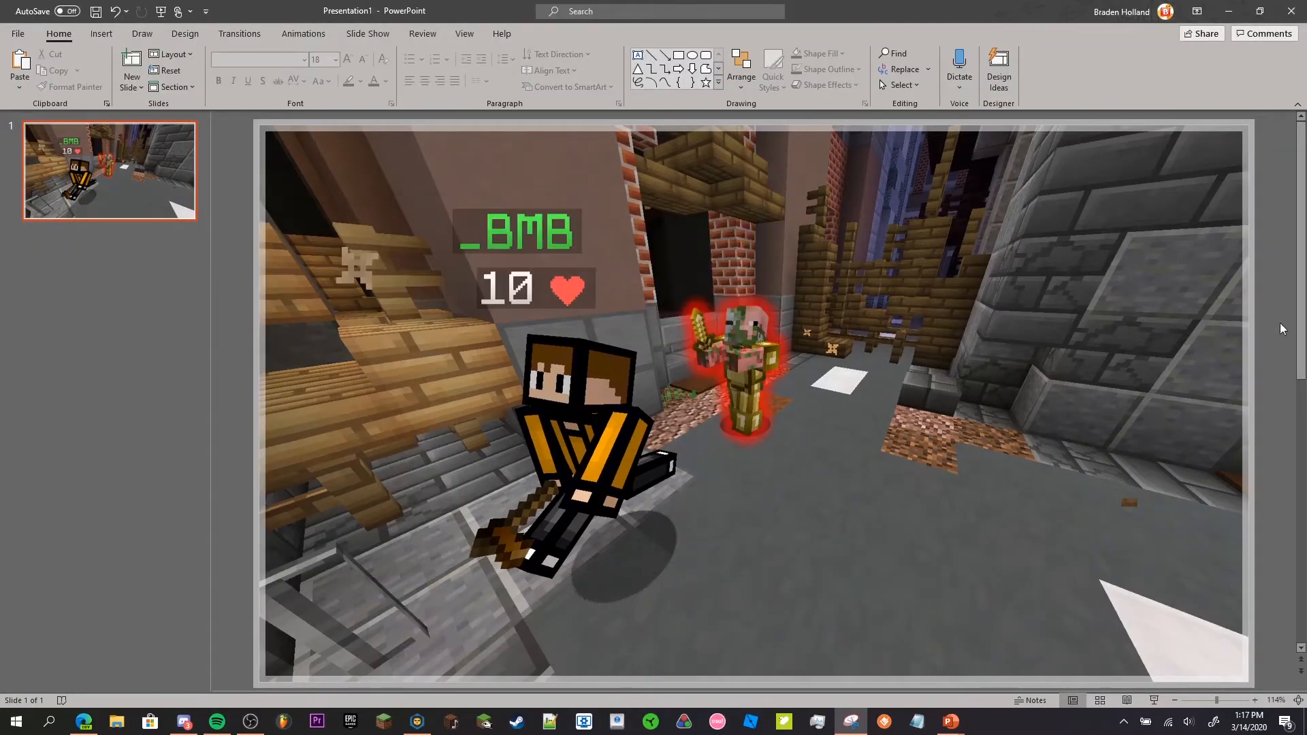
- Paste the seated character snip onto the slide, then move and shrink it to lie exactly over the character in the background
key("ctrl+v")
left_click_drag(795, 350, 640, 379)
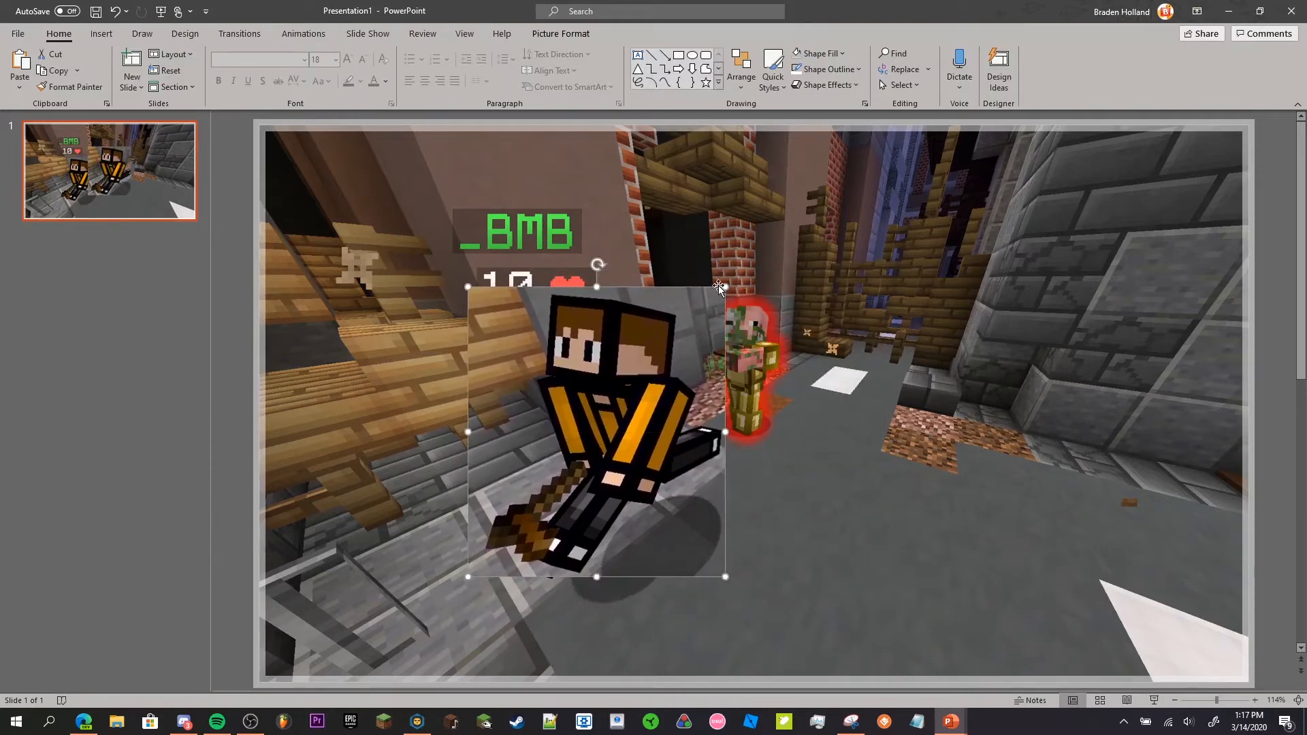
left_click_drag(725, 287, 698, 318)
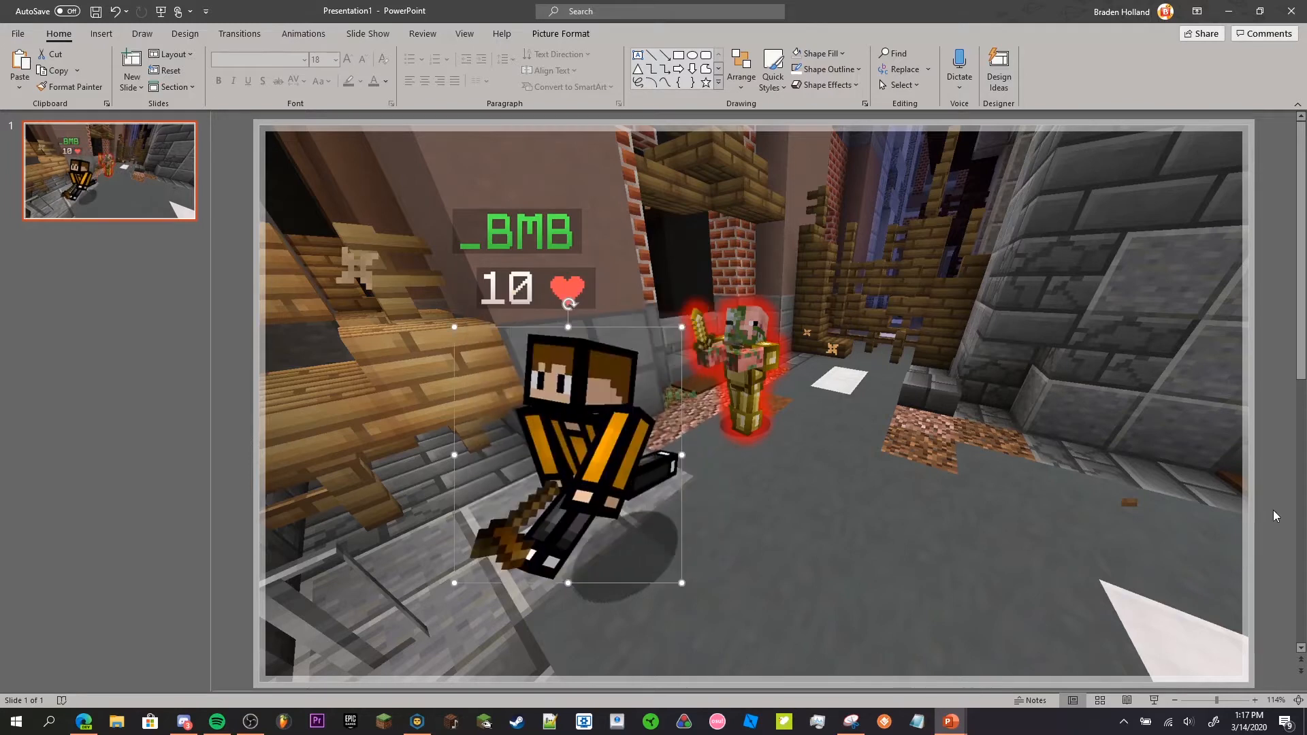
left_click(1273, 511)
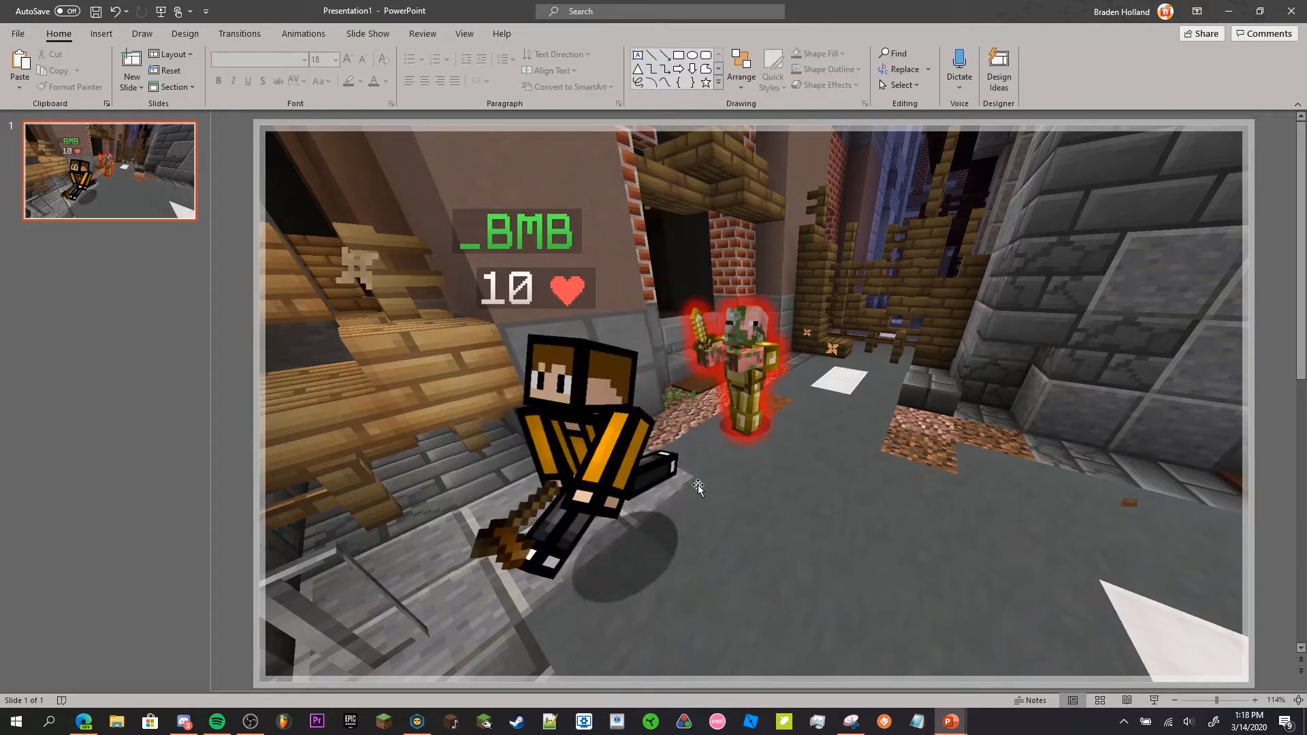
- Start removing the background of the seated character snip and mark its face, hood, legs, weapon and feet as areas to keep
left_click(571, 500)
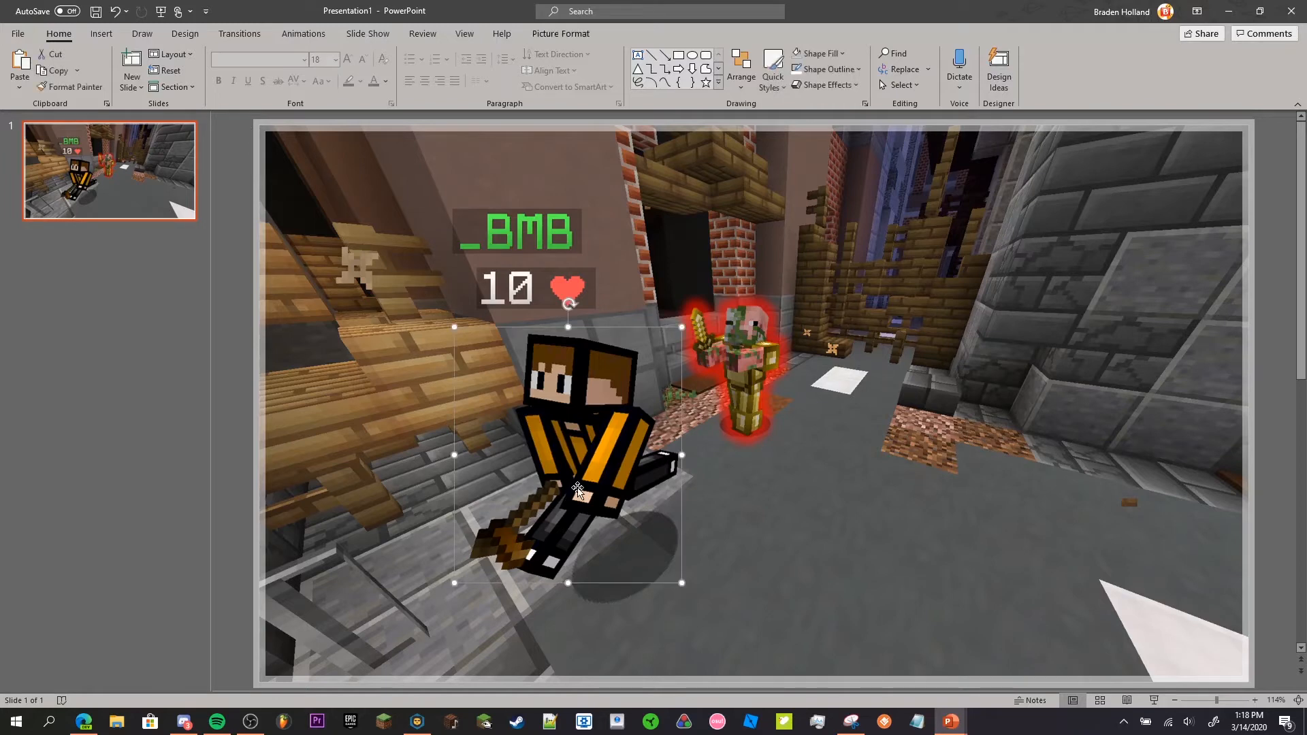
left_click(561, 34)
left_click(17, 66)
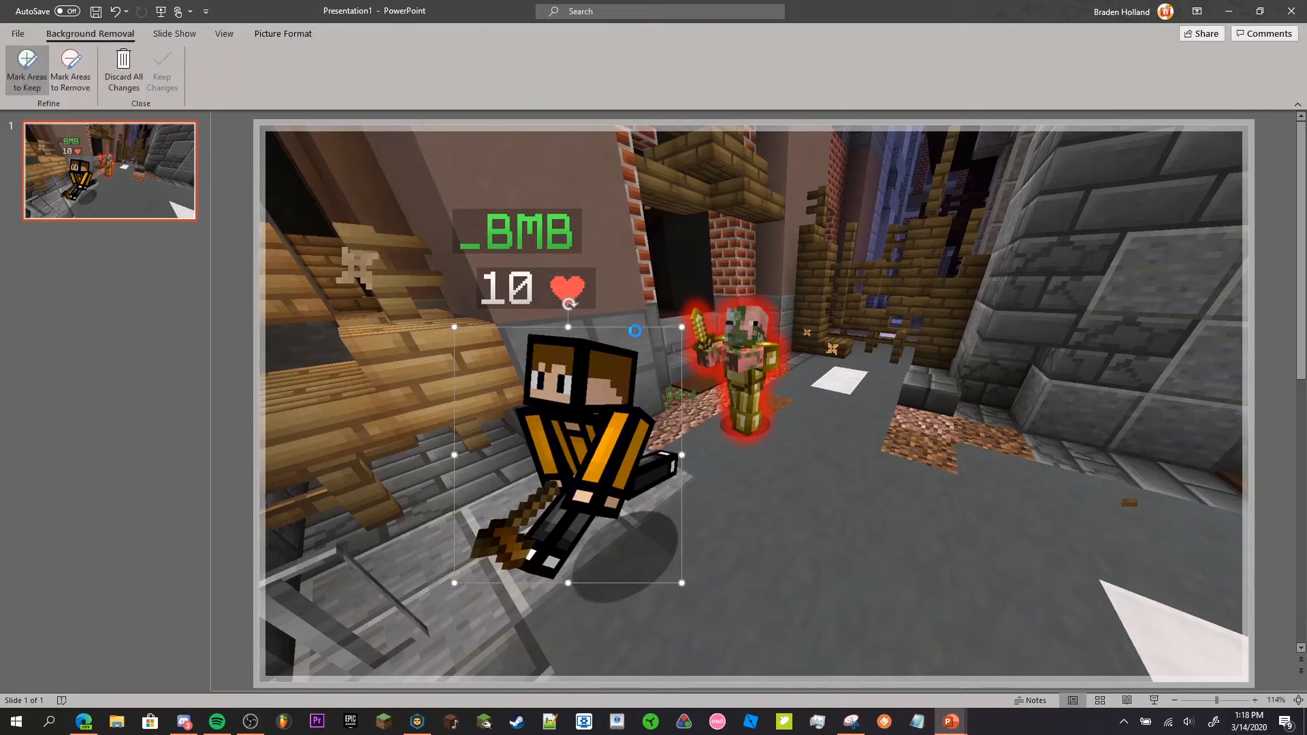
left_click(27, 66)
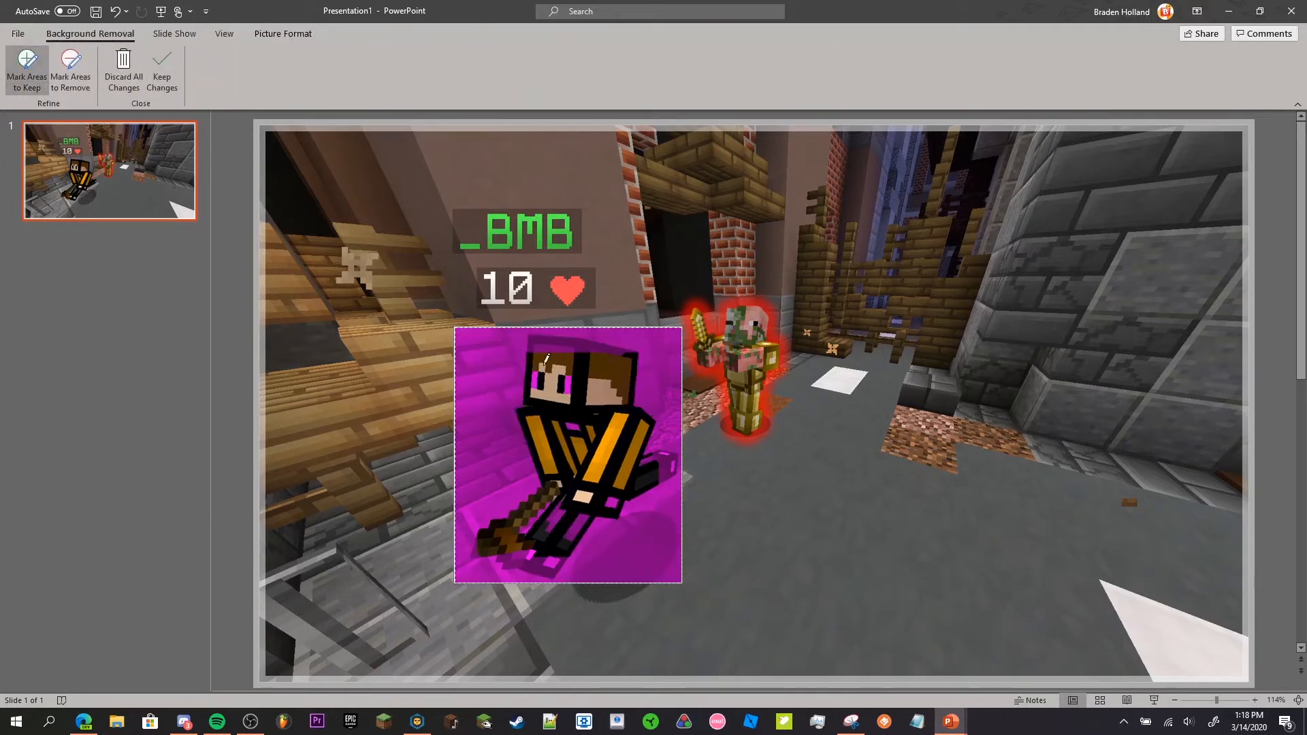
left_click(539, 377)
left_click(554, 335)
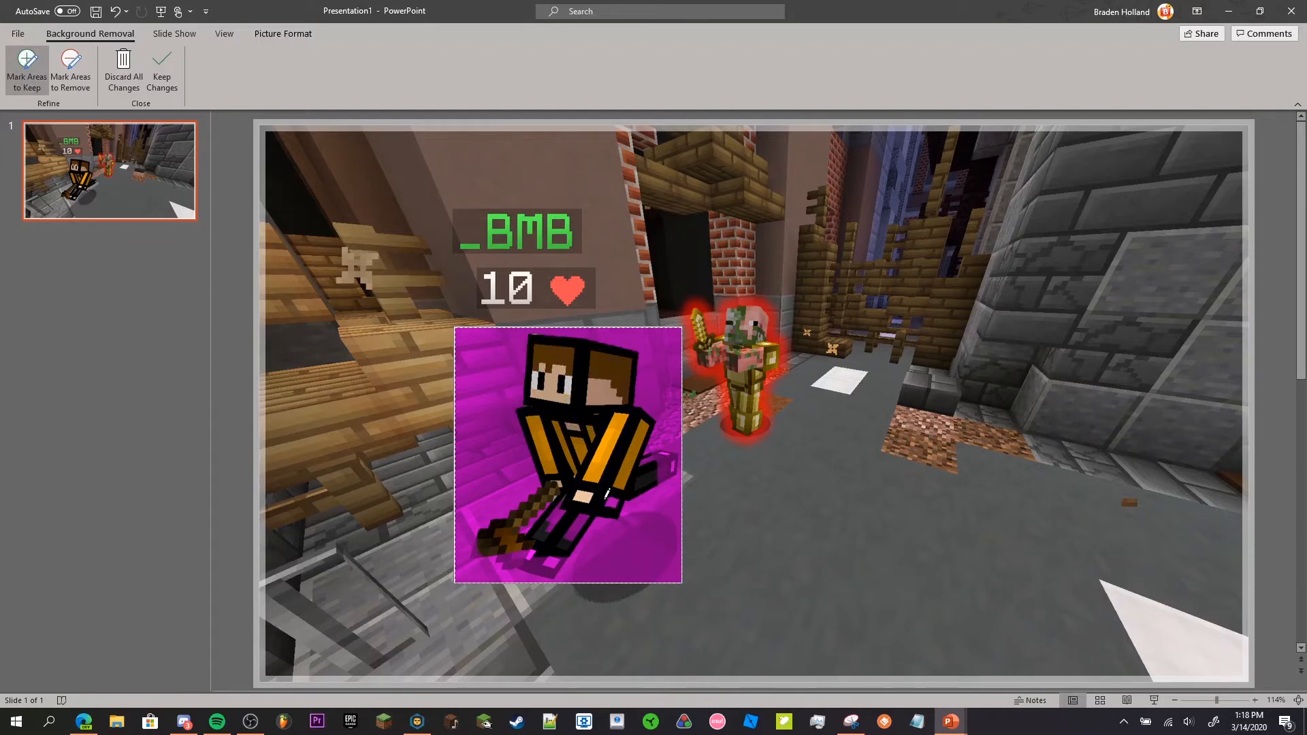
left_click(652, 450)
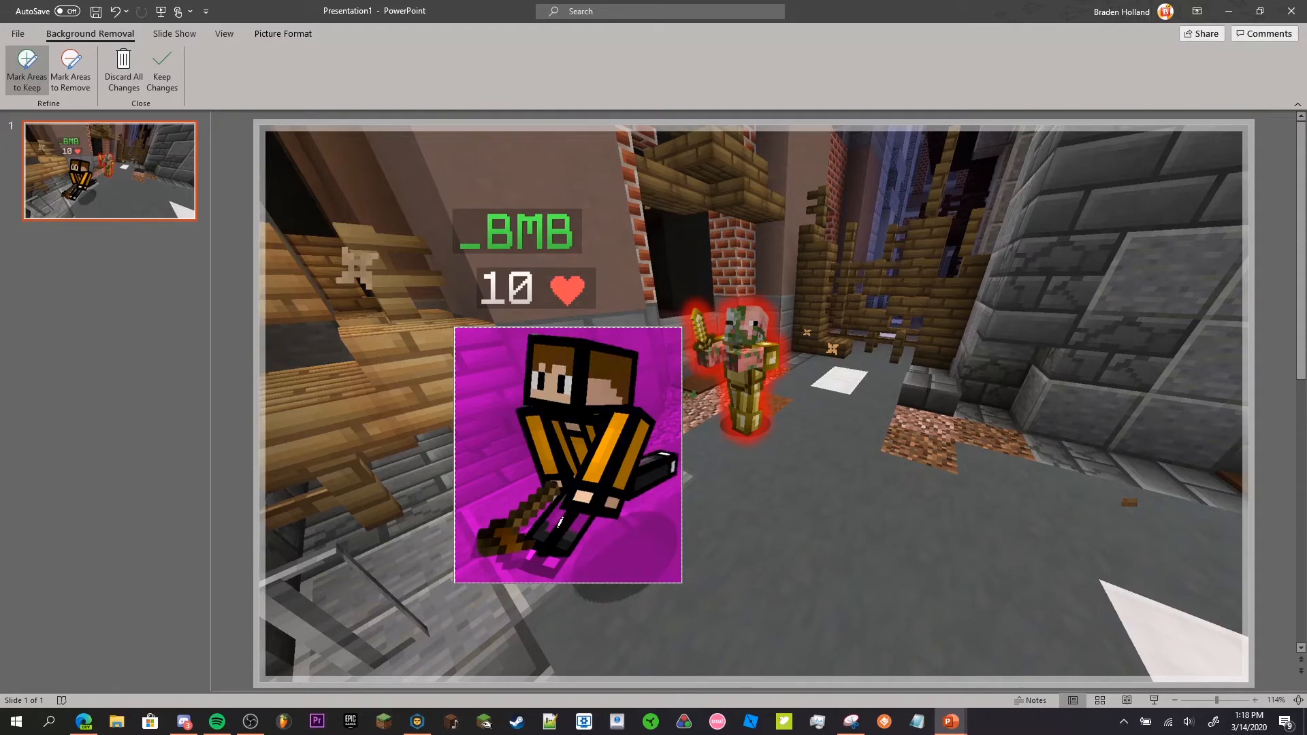
left_click(542, 555)
left_click(518, 552)
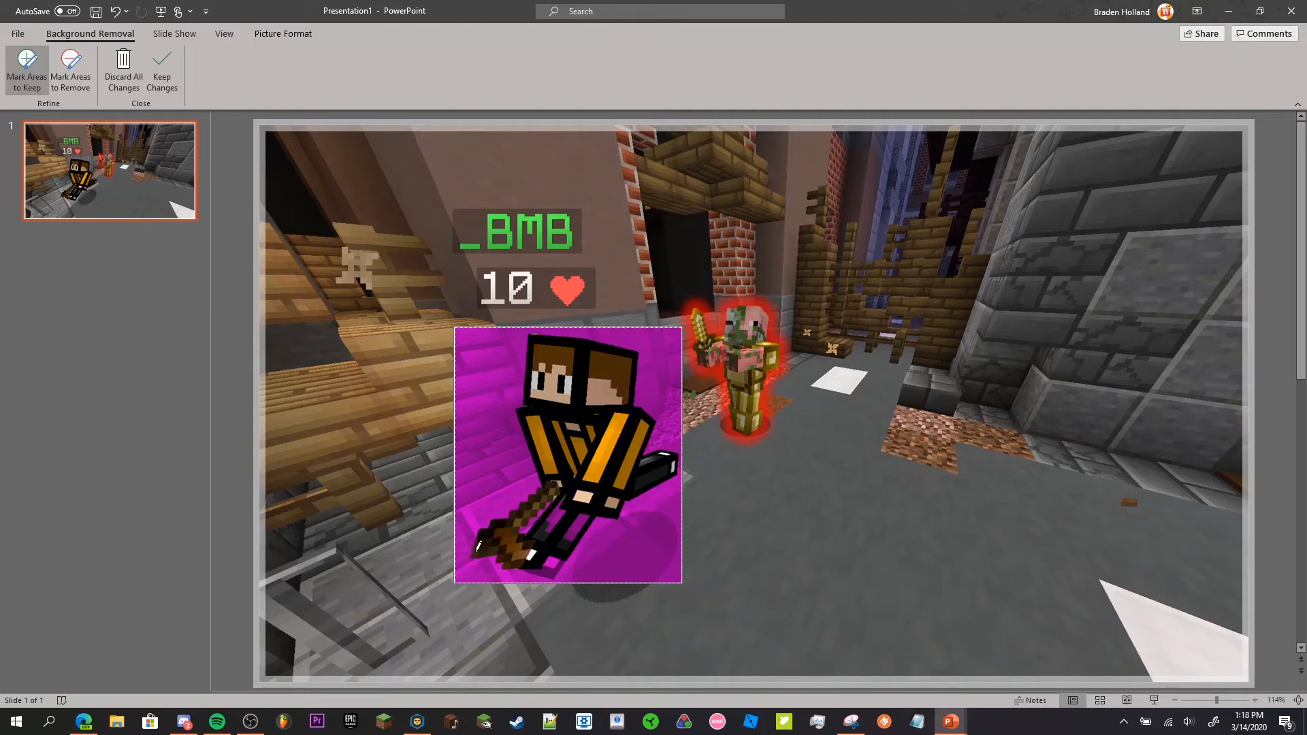
left_click(545, 557)
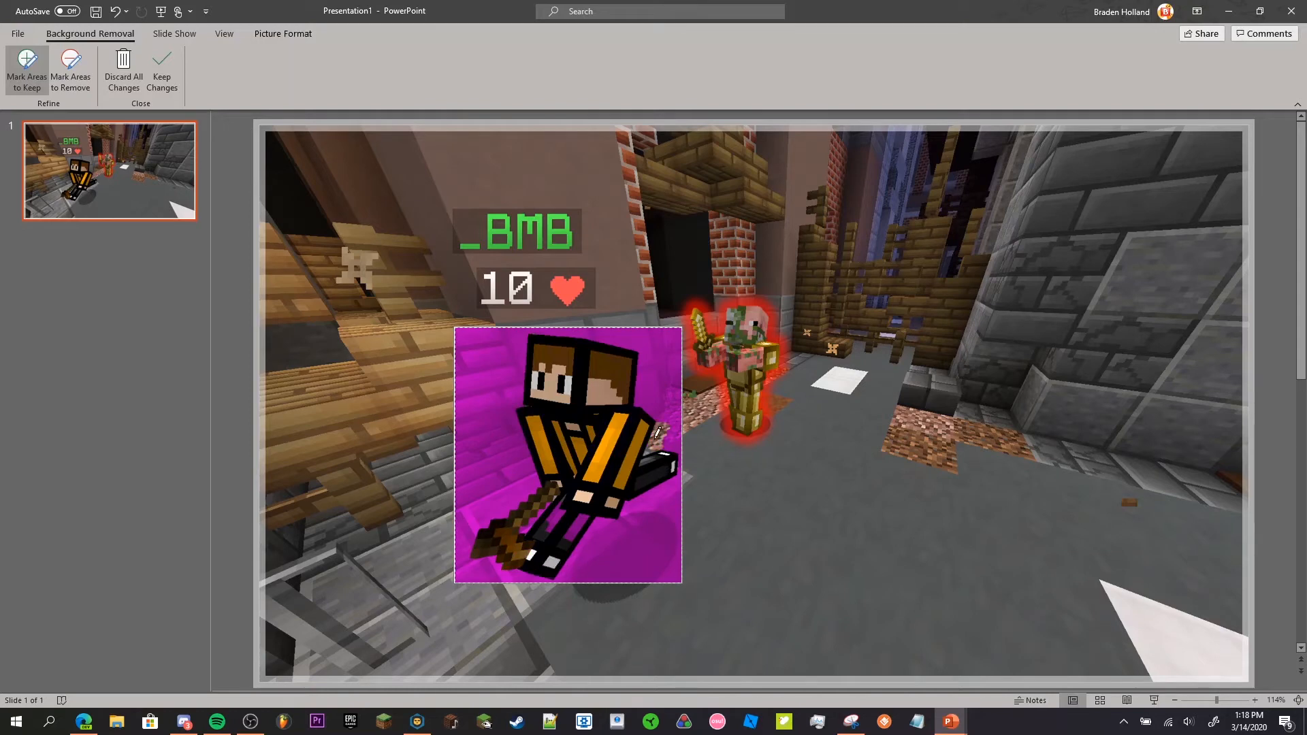
- Mark the leftover background patch beside the character's arm for removal and keep the background removal changes
left_click(70, 68)
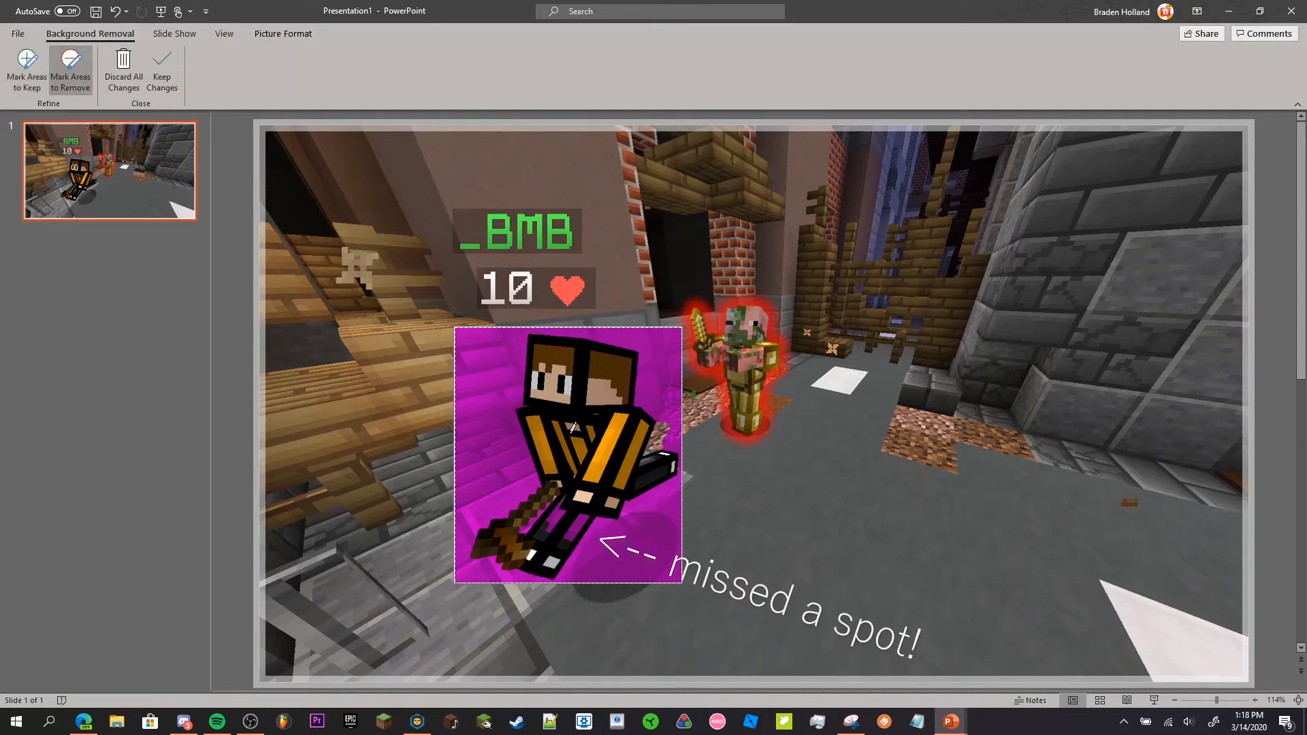
left_click(660, 434)
left_click(162, 71)
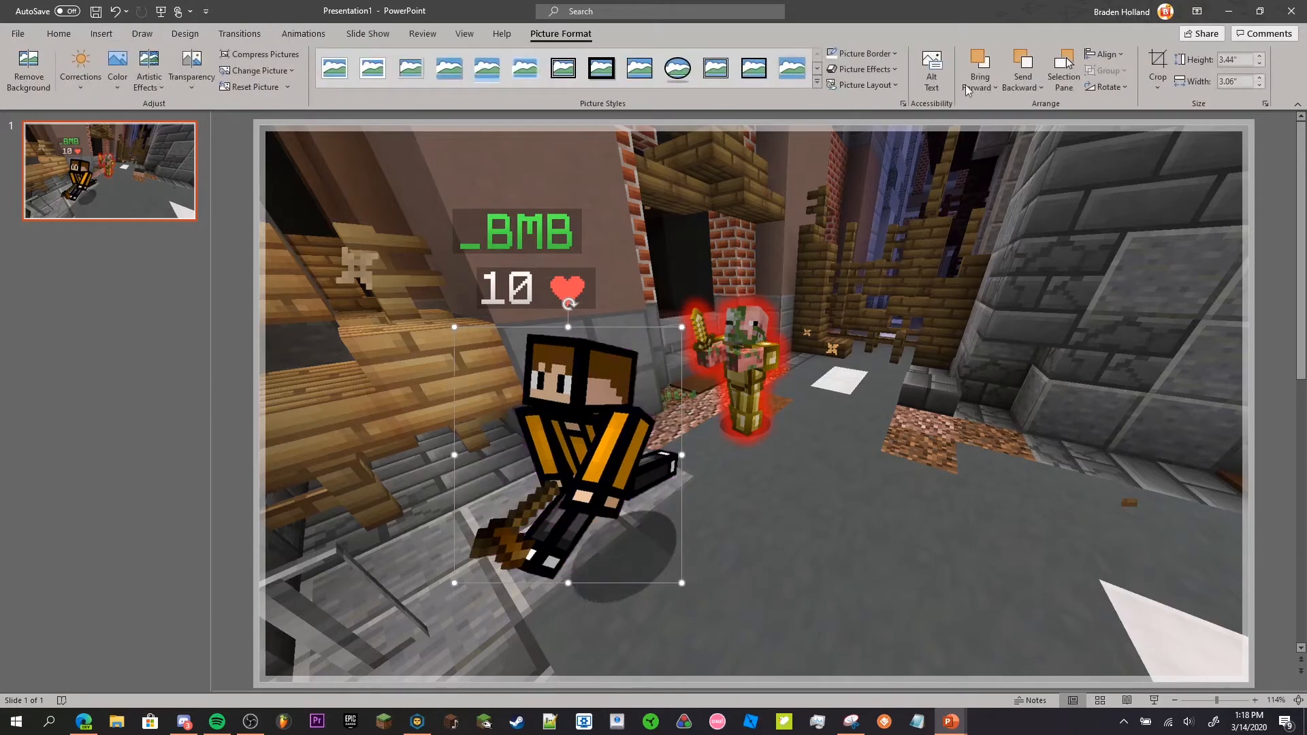
- Give the seated character cut-out a white glow
left_click(864, 69)
mouse_move(898, 197)
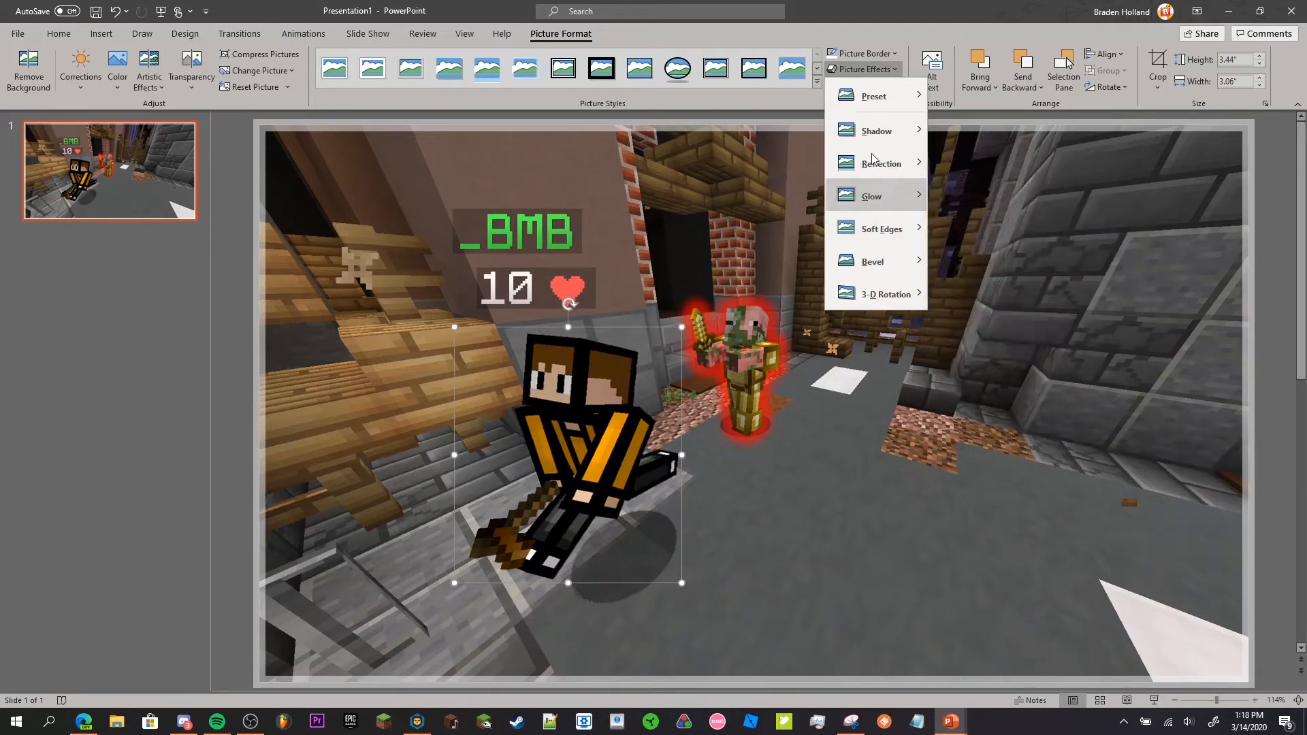
mouse_move(877, 135)
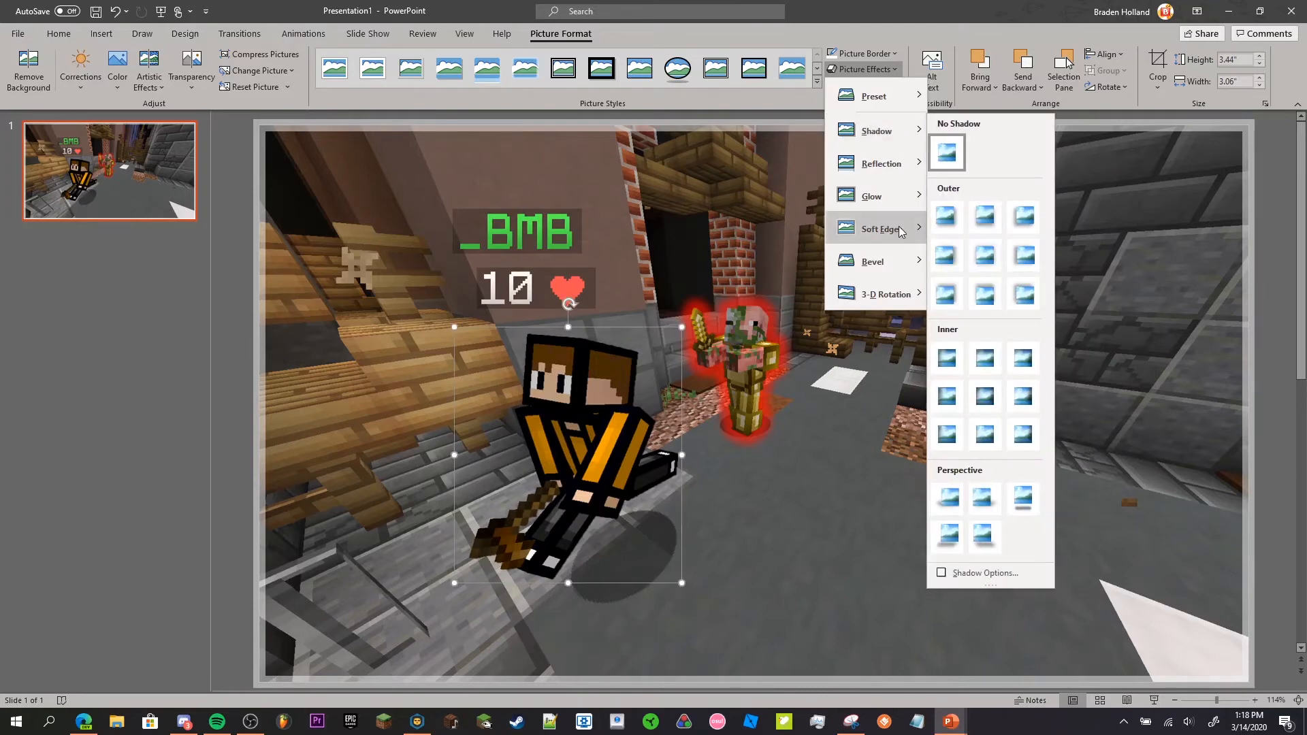
mouse_move(1157, 433)
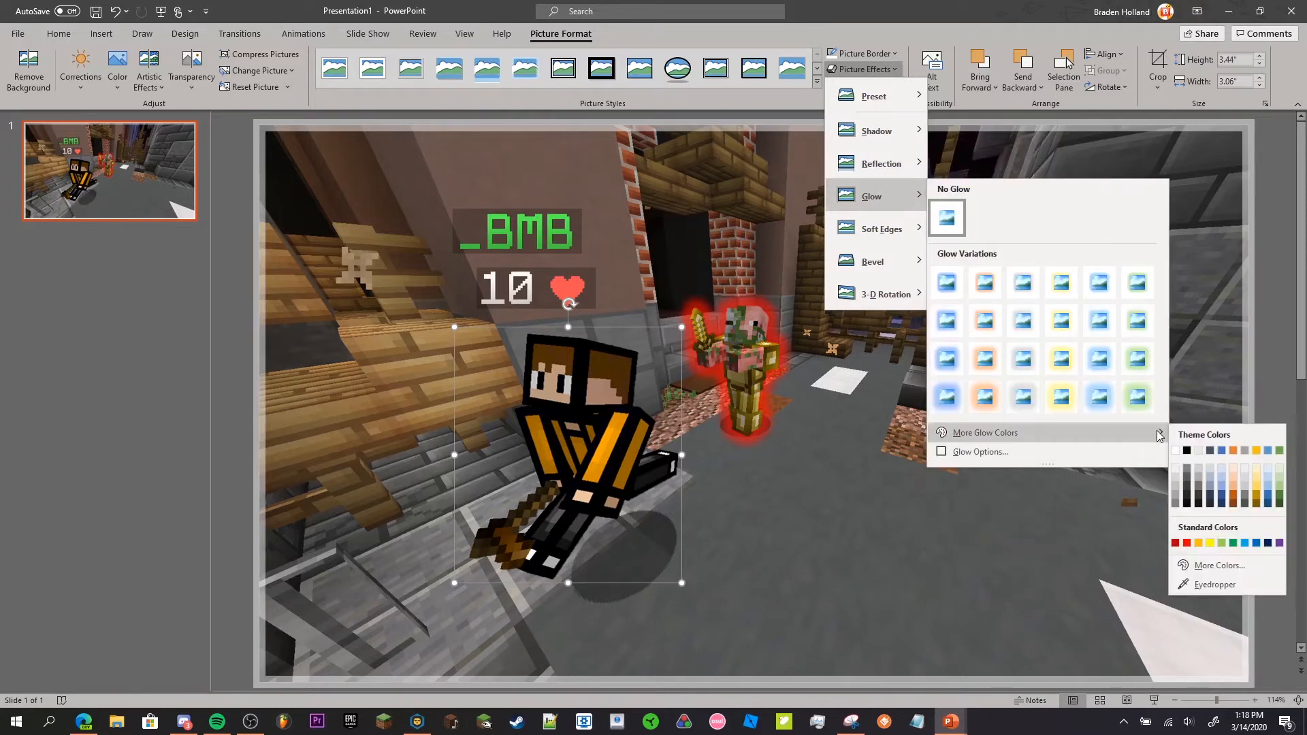
left_click(1178, 453)
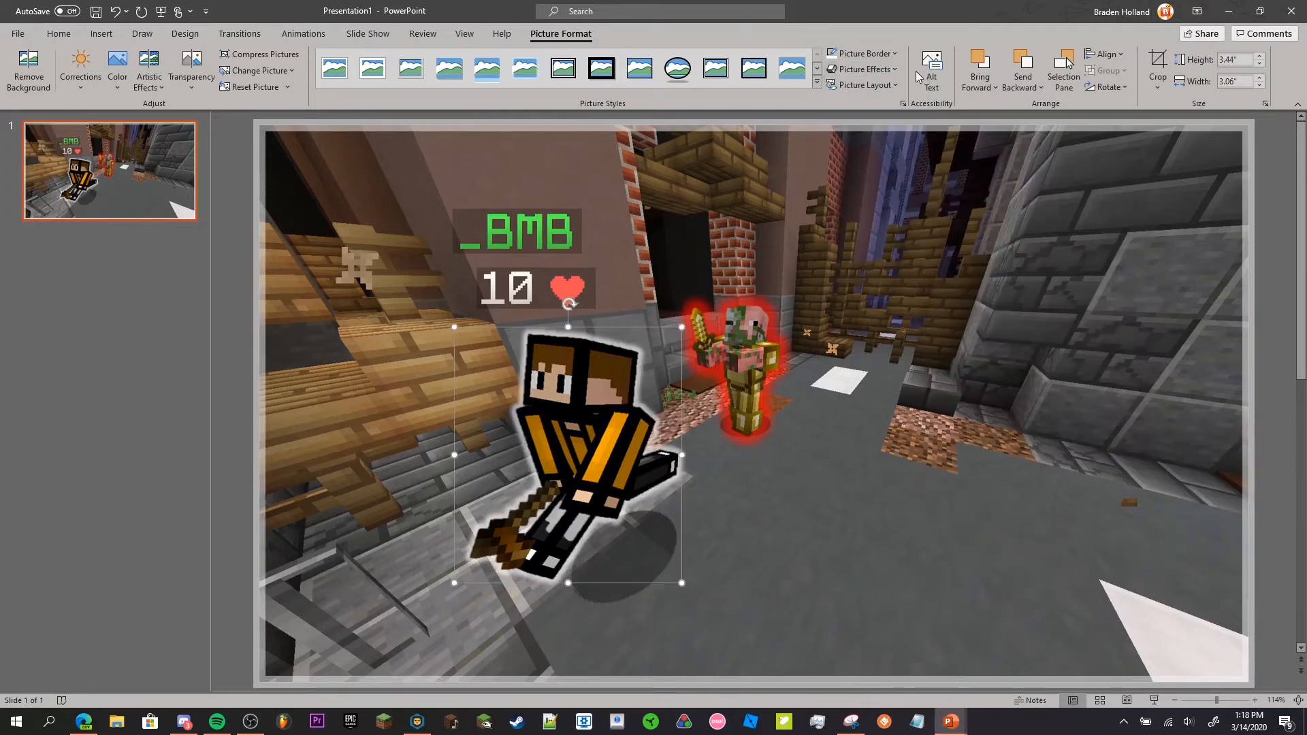
left_click(1286, 339)
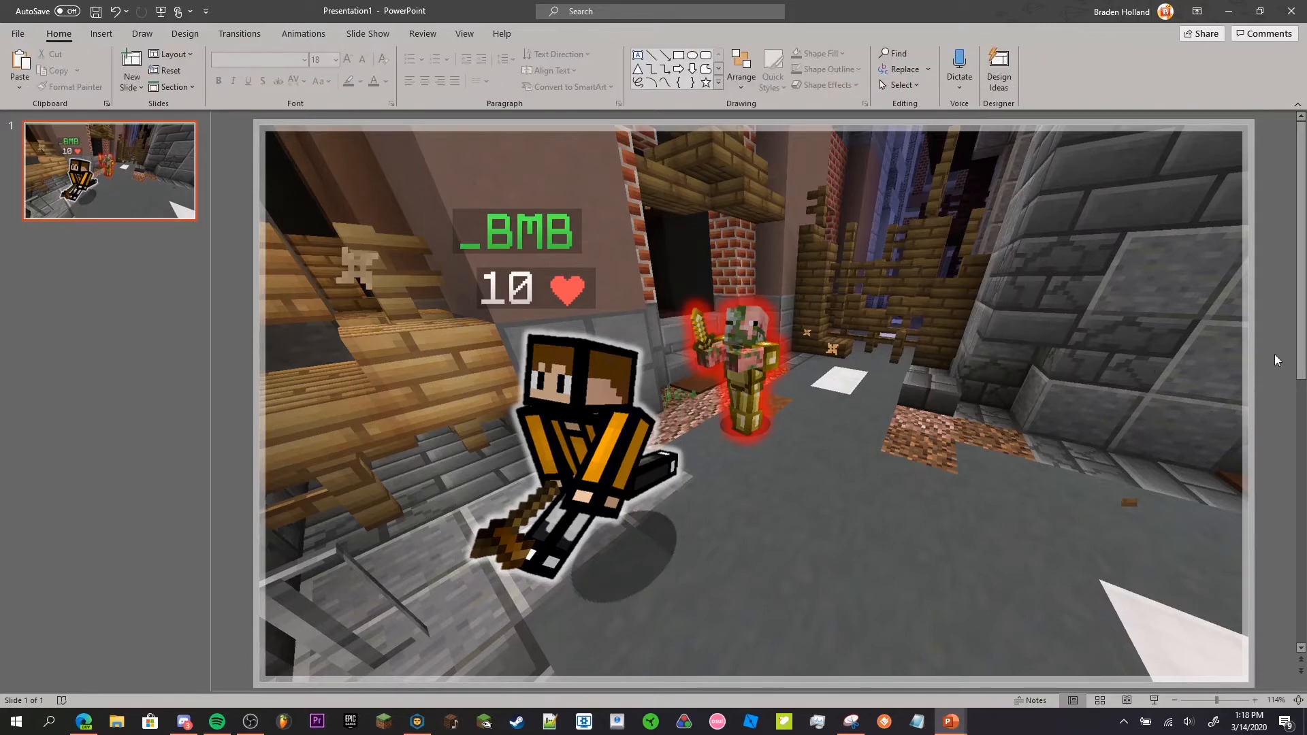
left_click(96, 11)
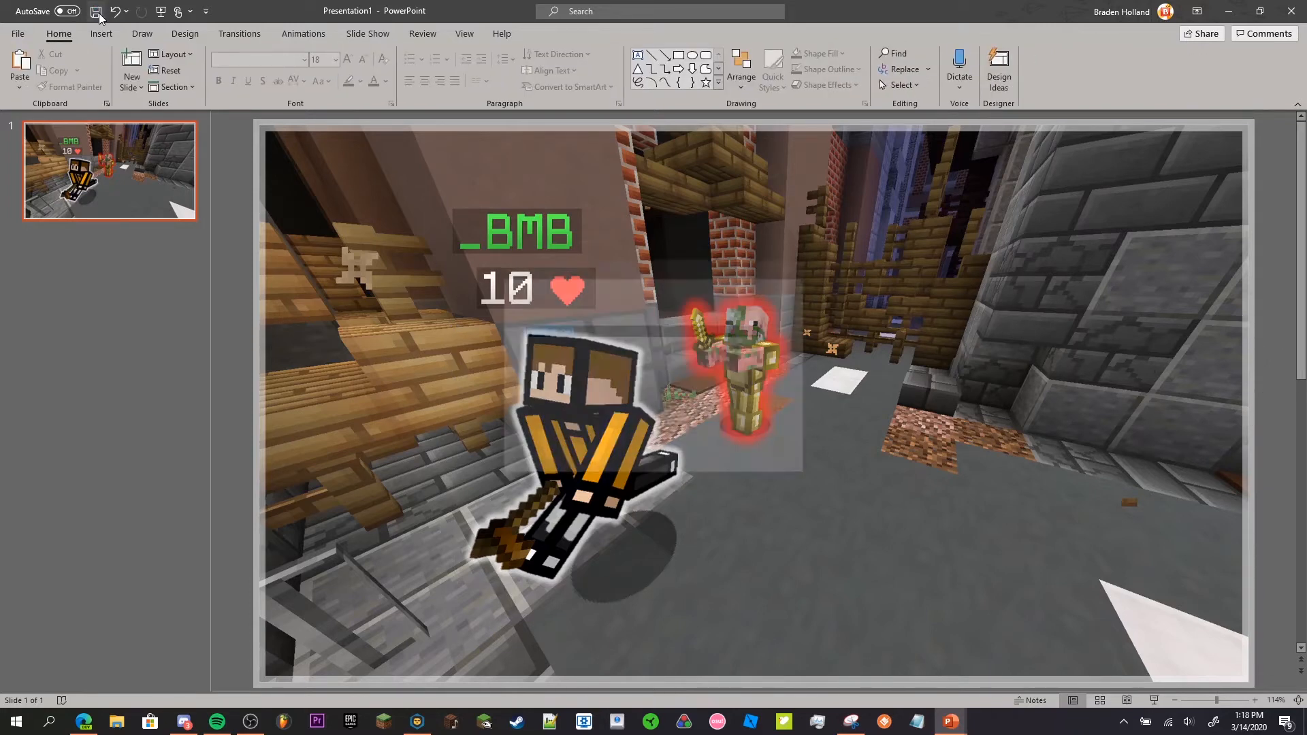
left_click(769, 455)
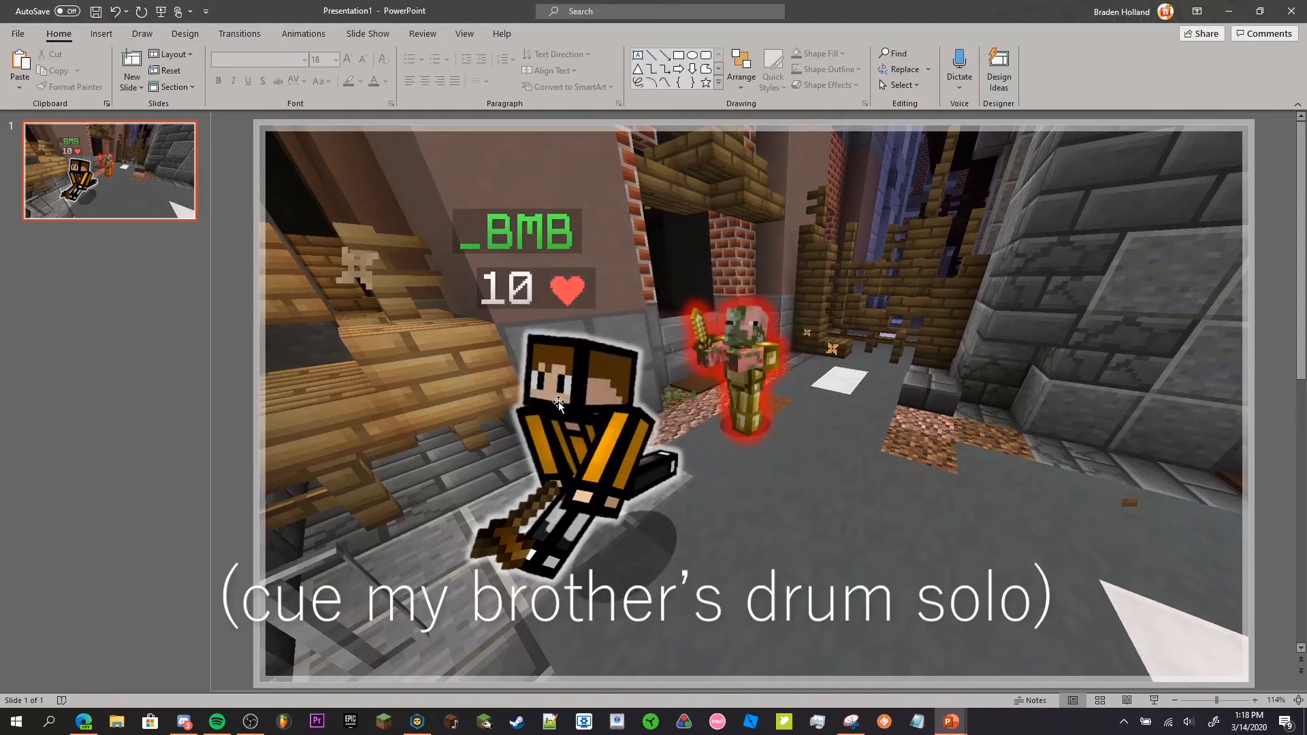
left_click(561, 403)
left_click(732, 369)
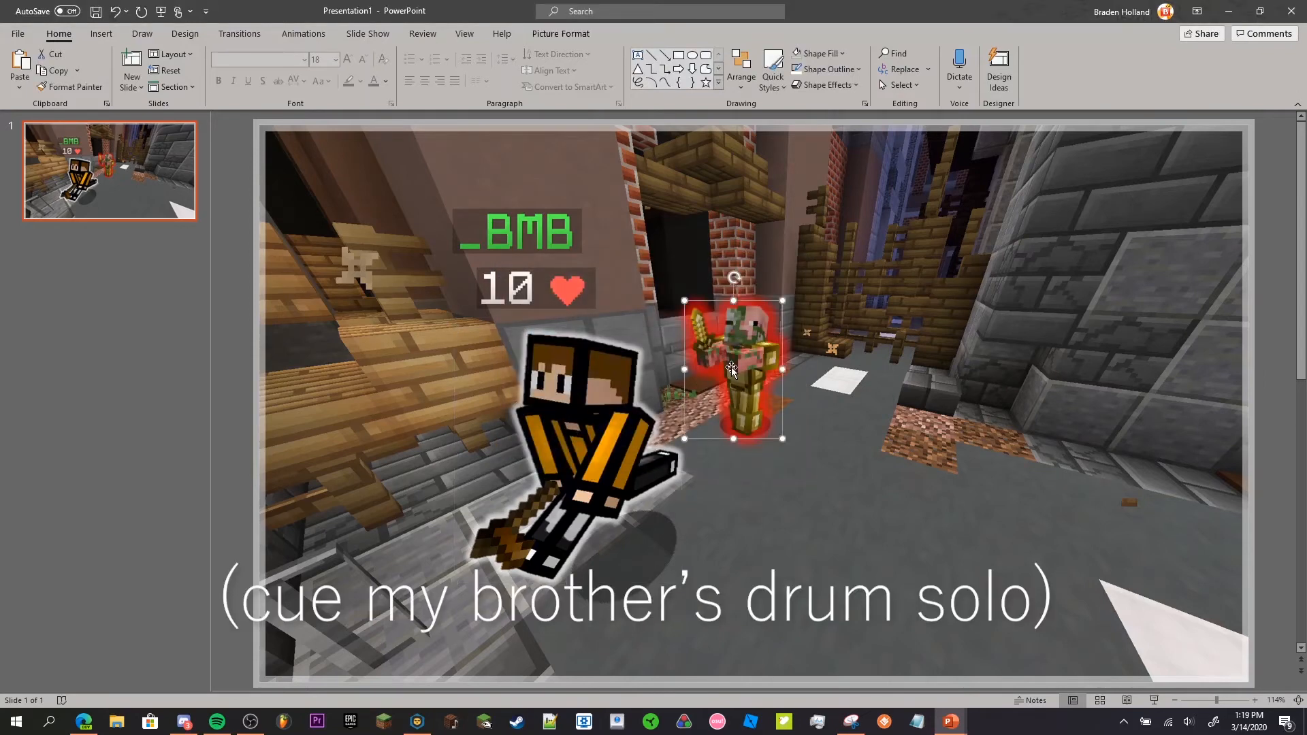
- Bring the seated character cut-out to the front of the slide
left_click(592, 412)
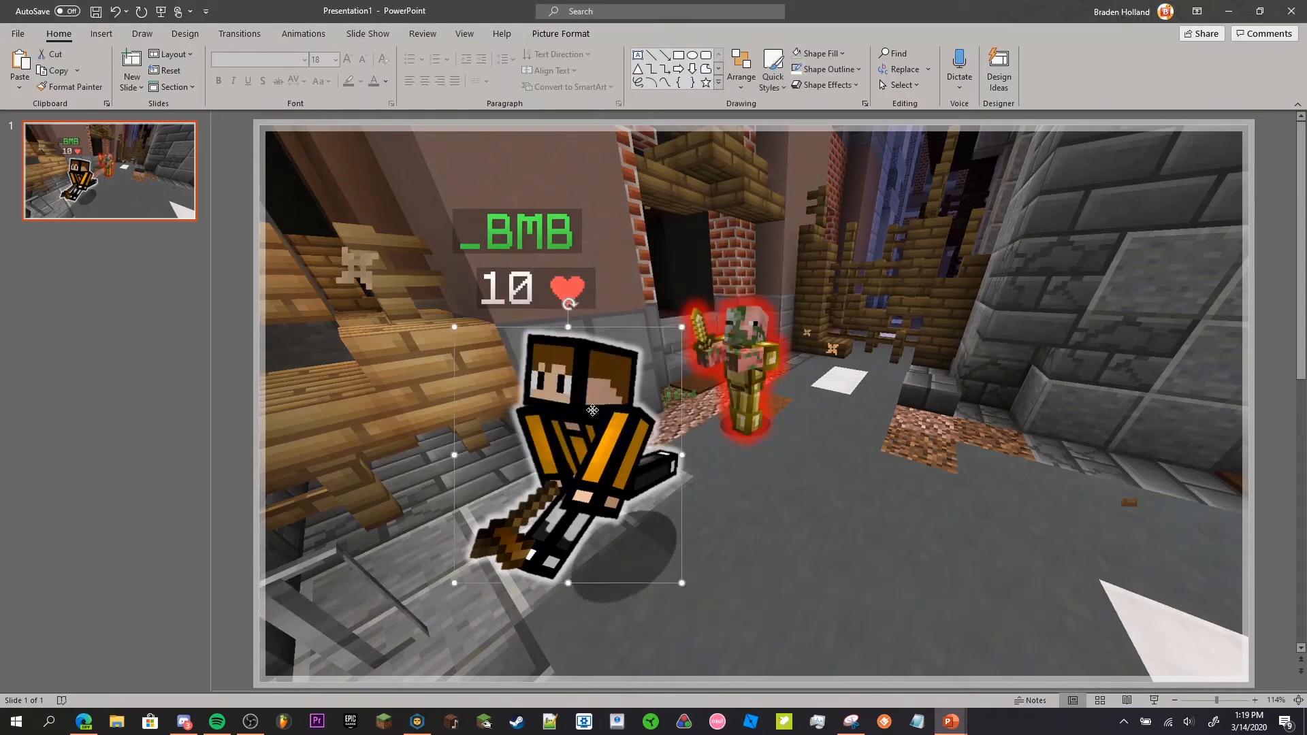
right_click(592, 410)
key("Escape")
right_click(611, 408)
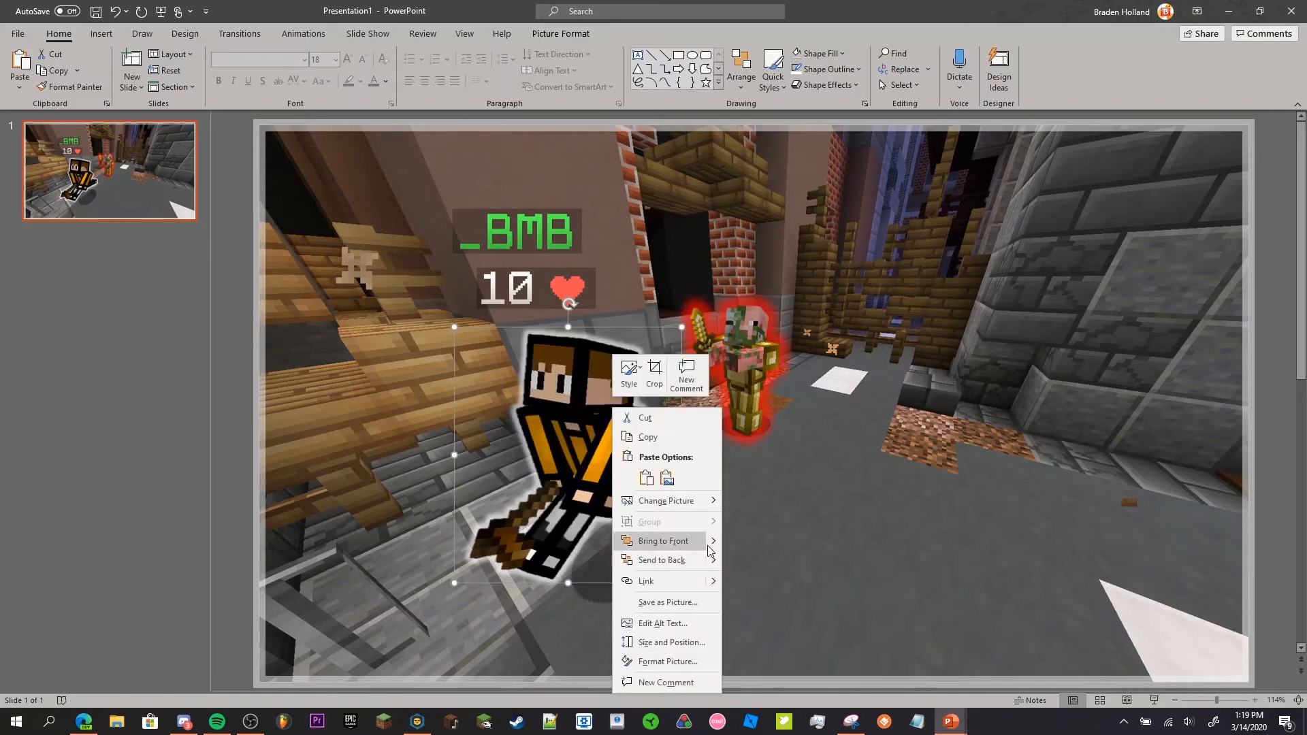
left_click(746, 541)
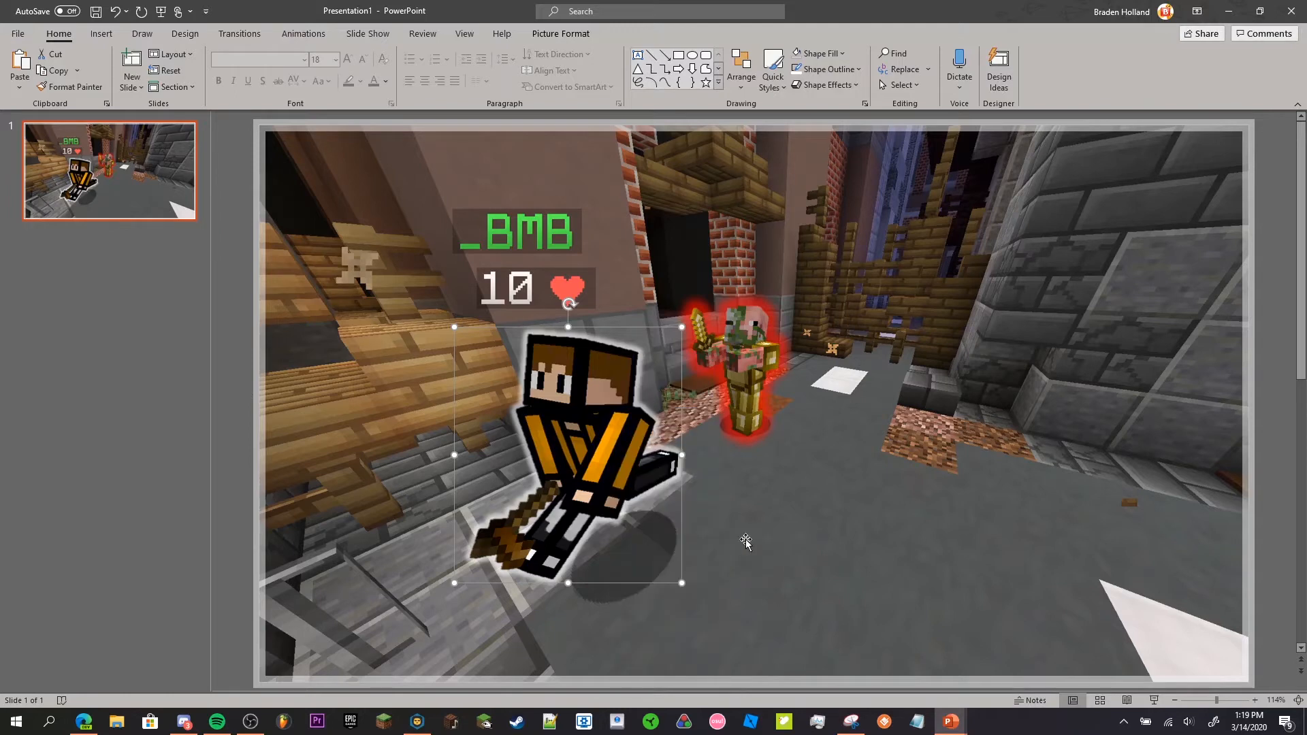
- Add a text box over the upper right of the picture reading NO and PHOTOSHOP on two lines, at font size 72
left_click(1280, 398)
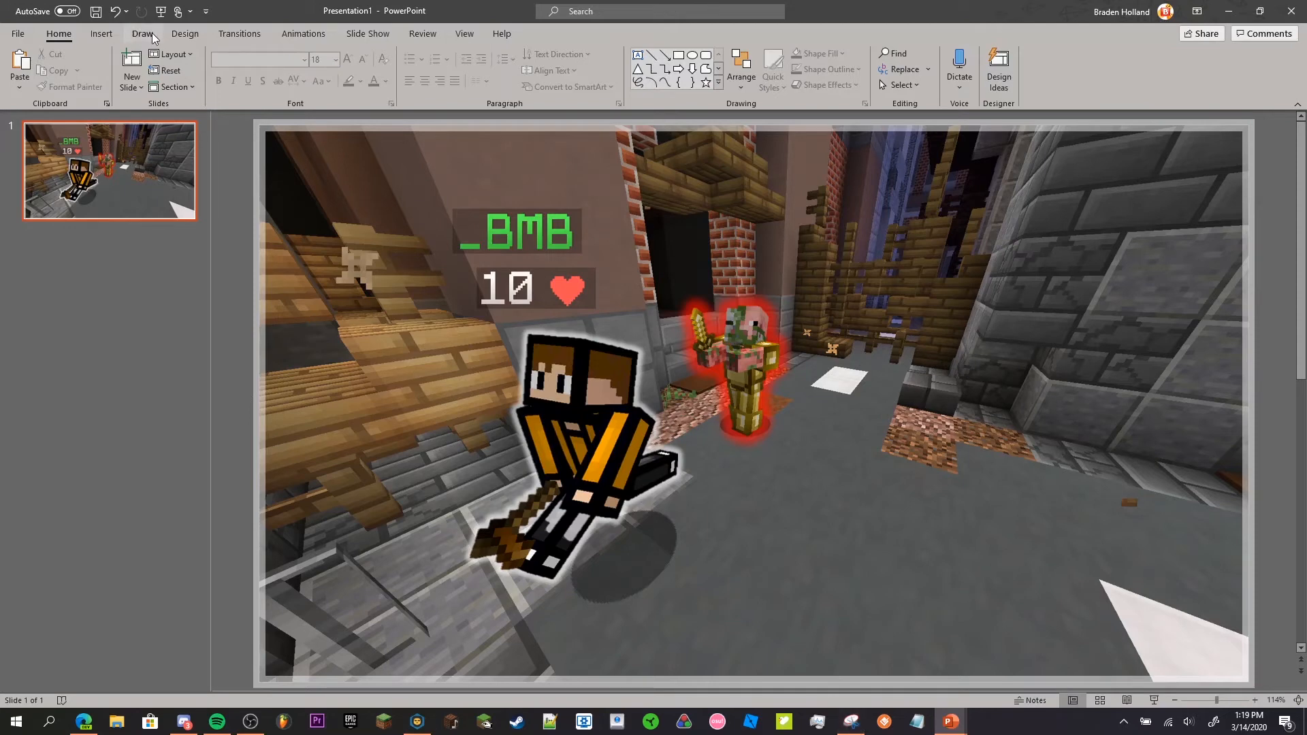
left_click(109, 28)
left_click(652, 68)
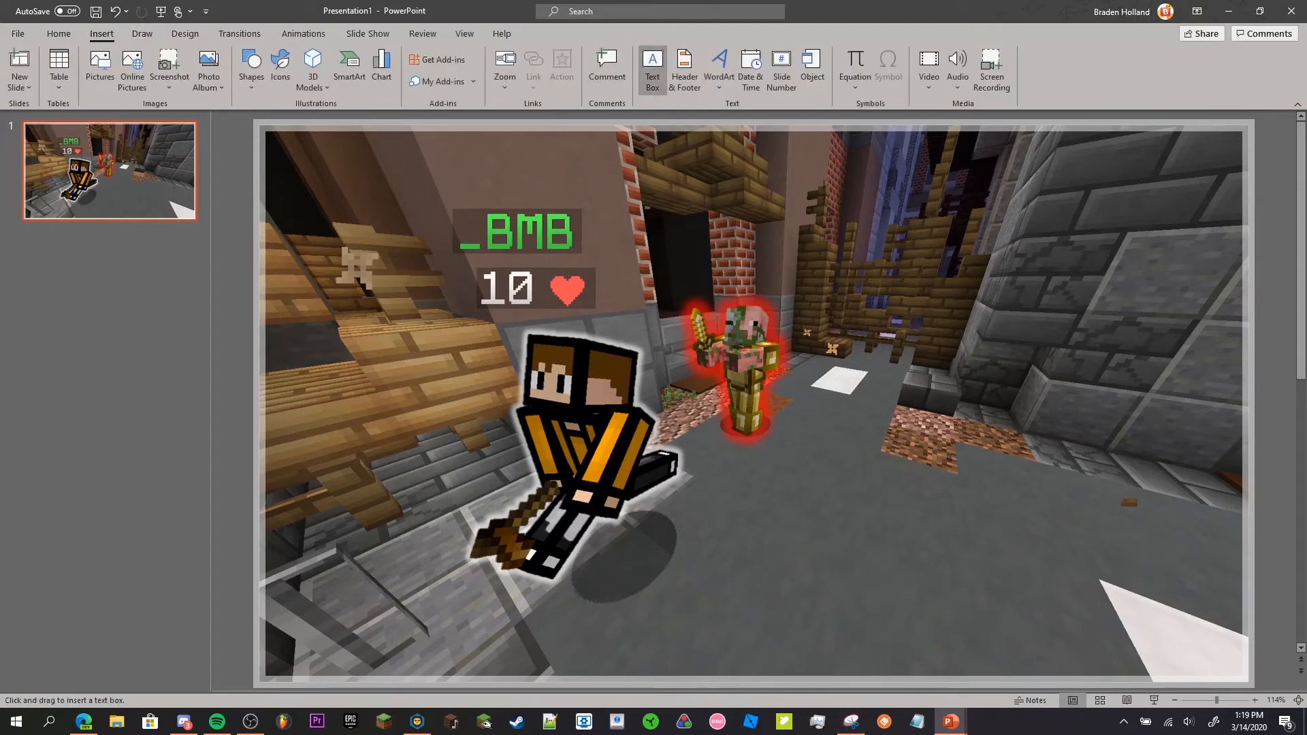
left_click_drag(794, 196, 1217, 293)
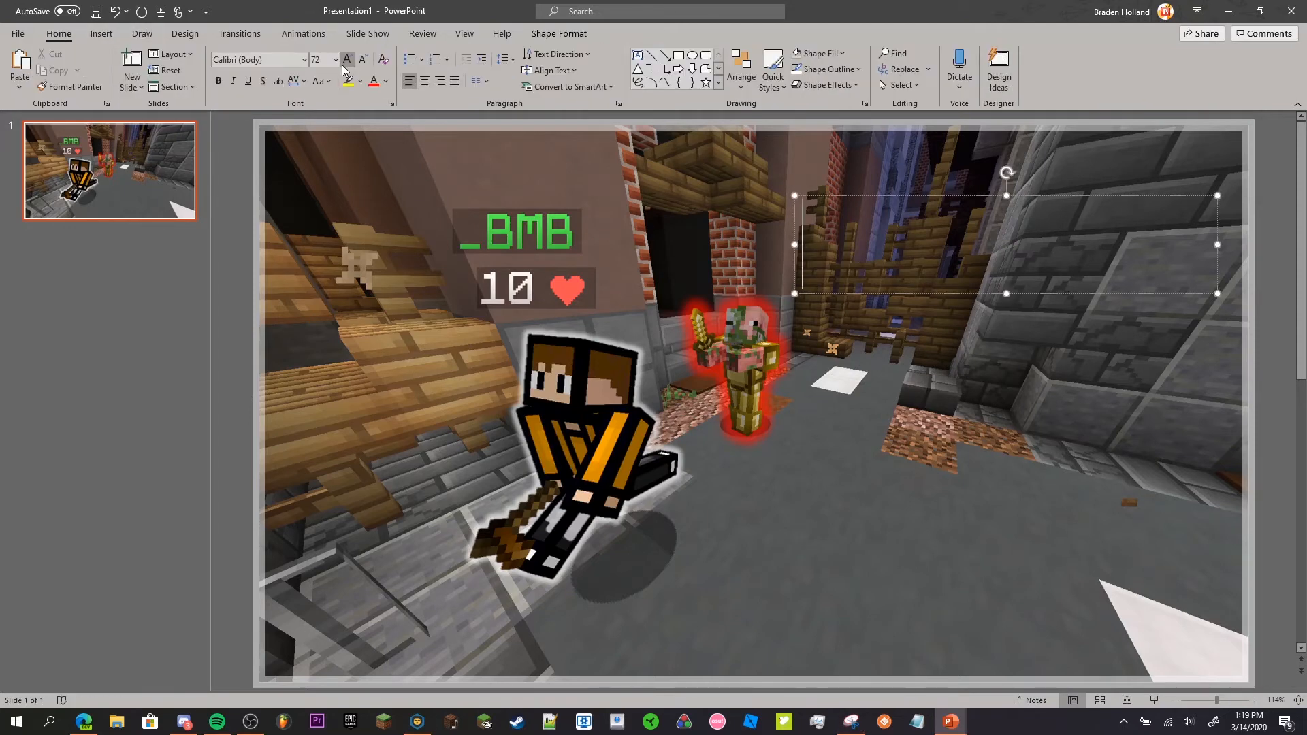
type("NO")
key("Return")
type("PHOTOSHOP")
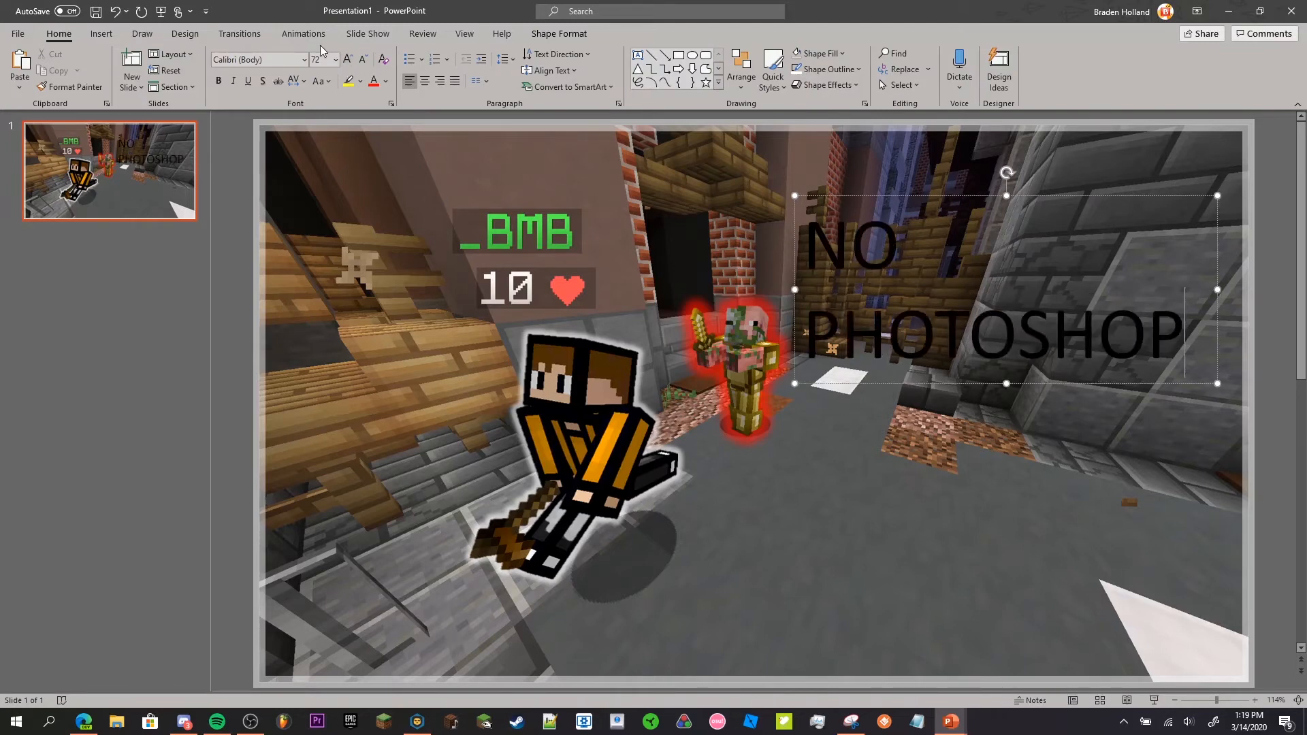
- Centre the NO PHOTOSHOP text at font size 80 and move its box lower on the slide
key("ctrl+a")
left_click(424, 81)
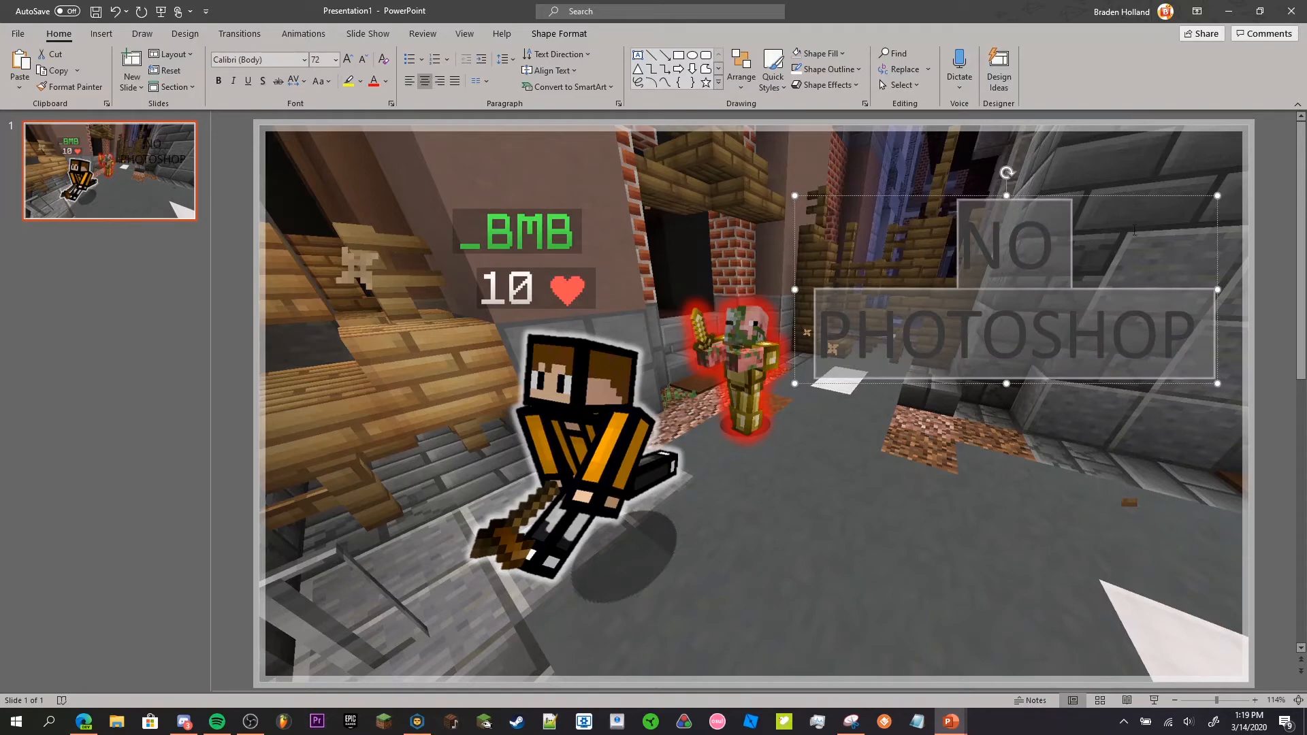
left_click_drag(1119, 197, 1113, 316)
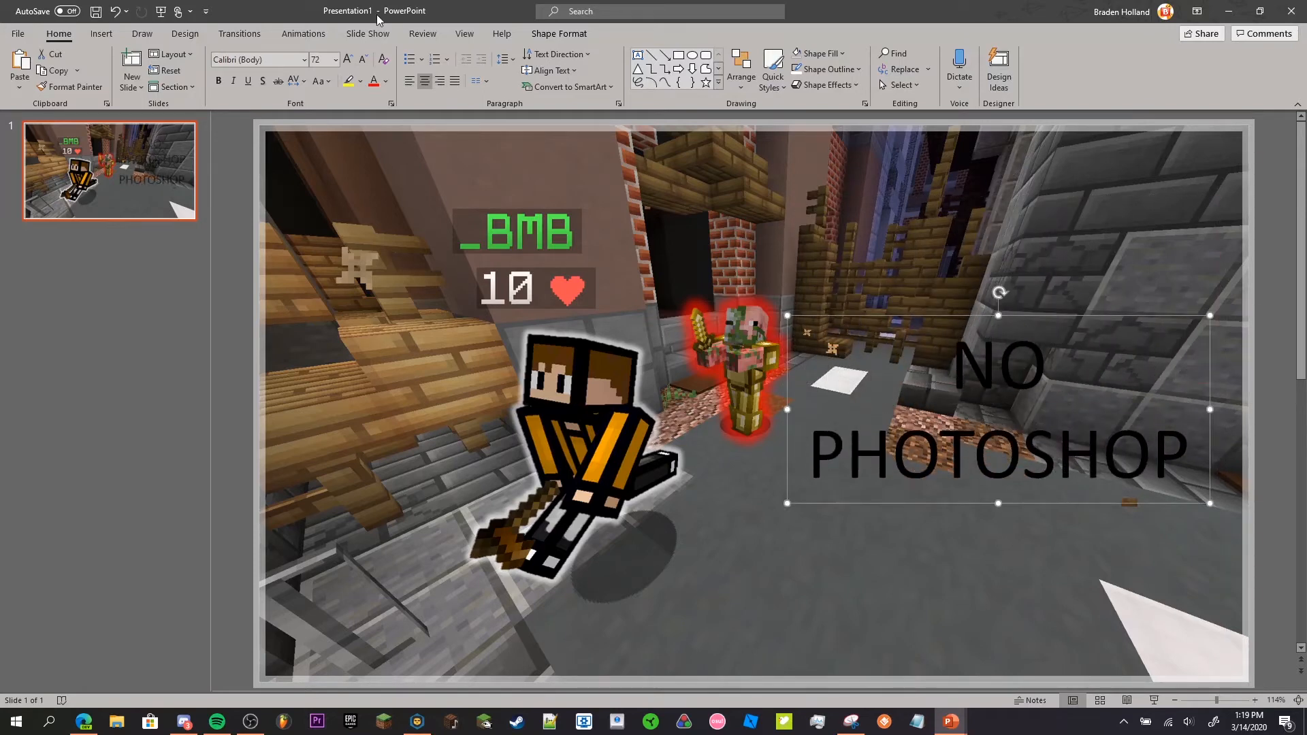
left_click(304, 60)
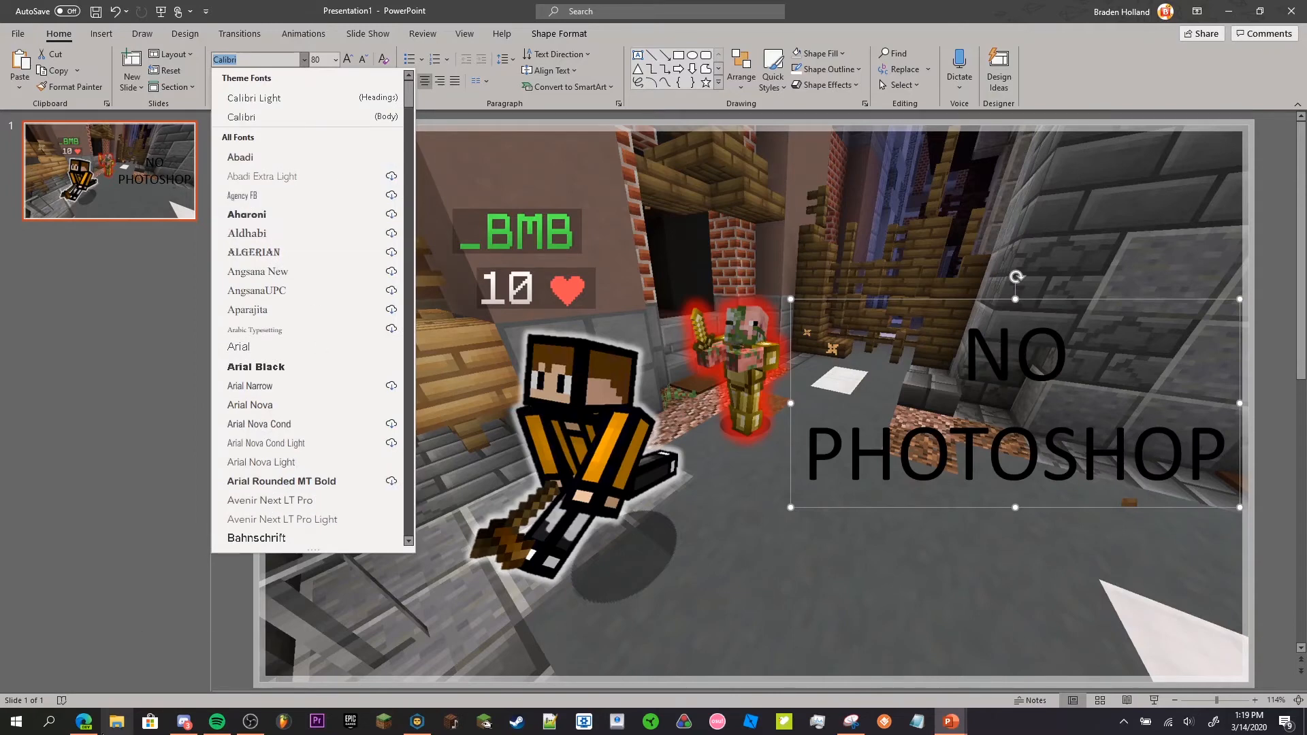
- Switch to the web browser and open cooltext.com in a new tab
left_click(84, 721)
left_click(183, 11)
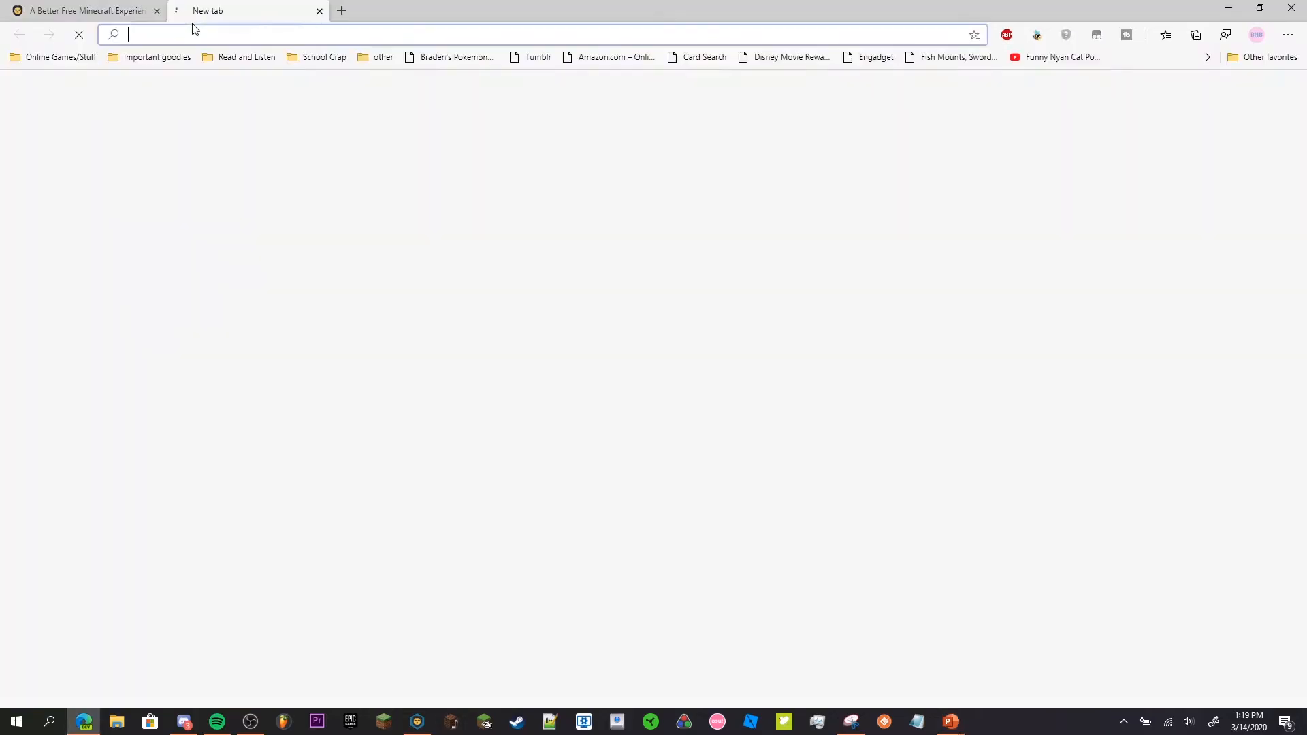
type("cooltext.com")
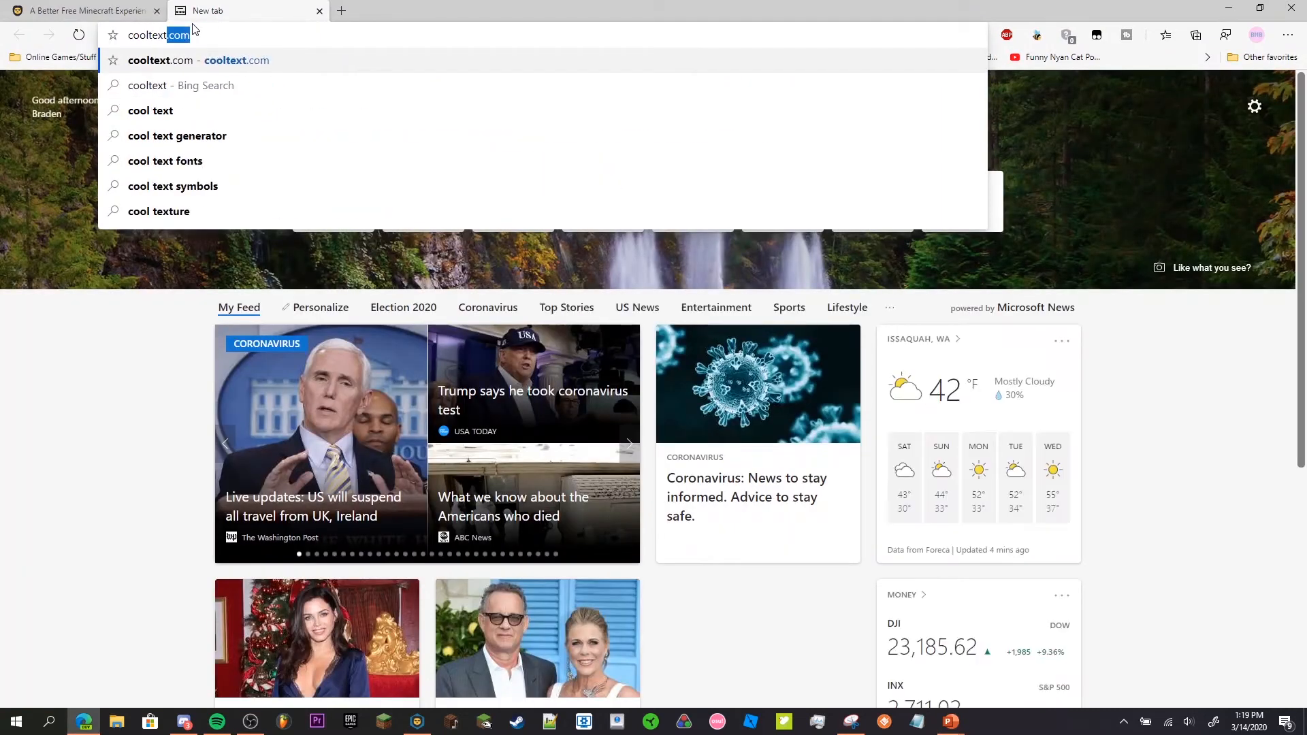
key("Return")
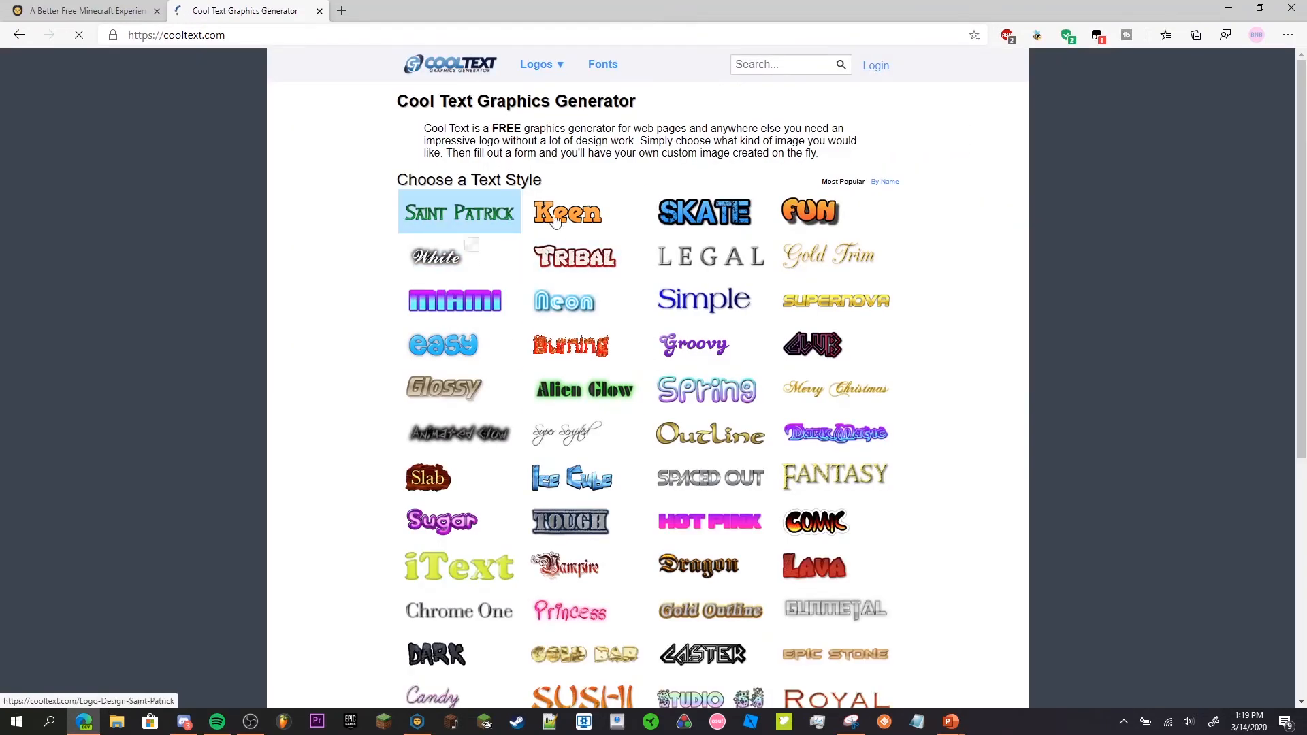
- Try the Keen text style with the logo text "hiu" and set its start color to #40290D
left_click(551, 231)
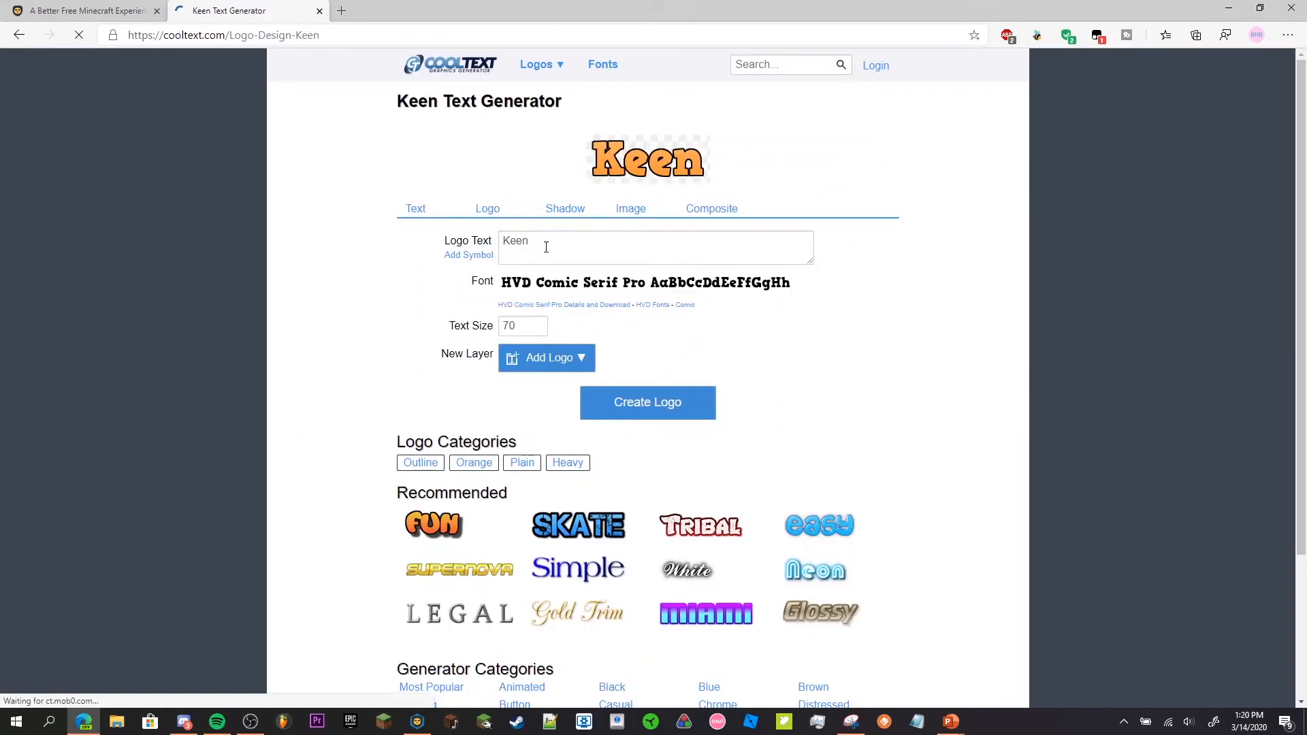
key("BackSpace")
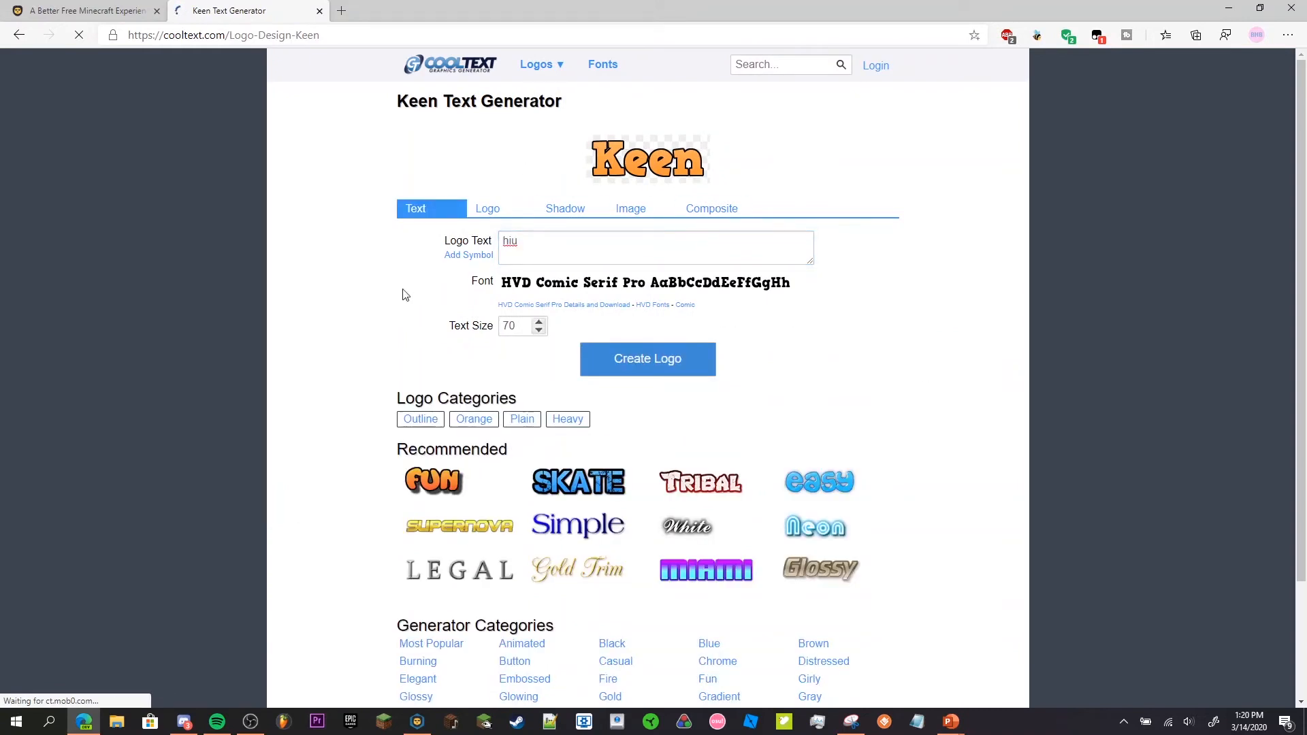
left_click(495, 209)
left_click(511, 264)
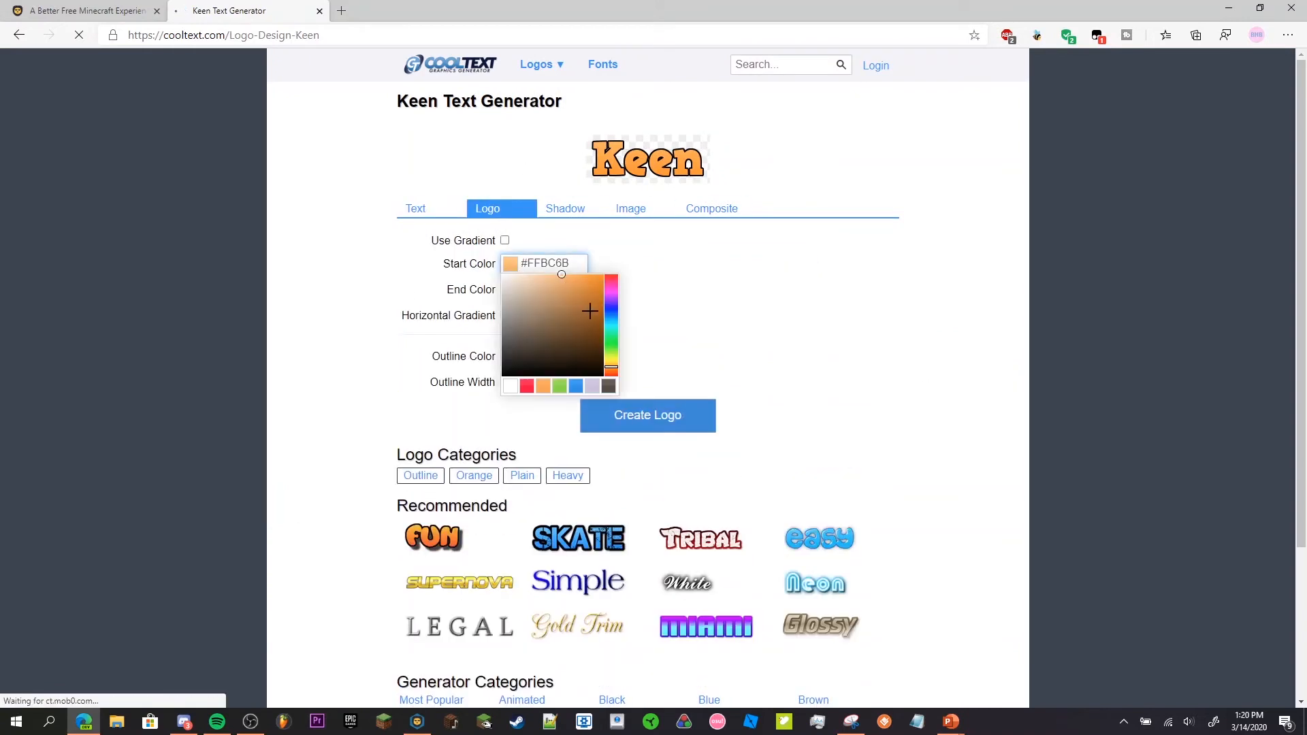
left_click(586, 312)
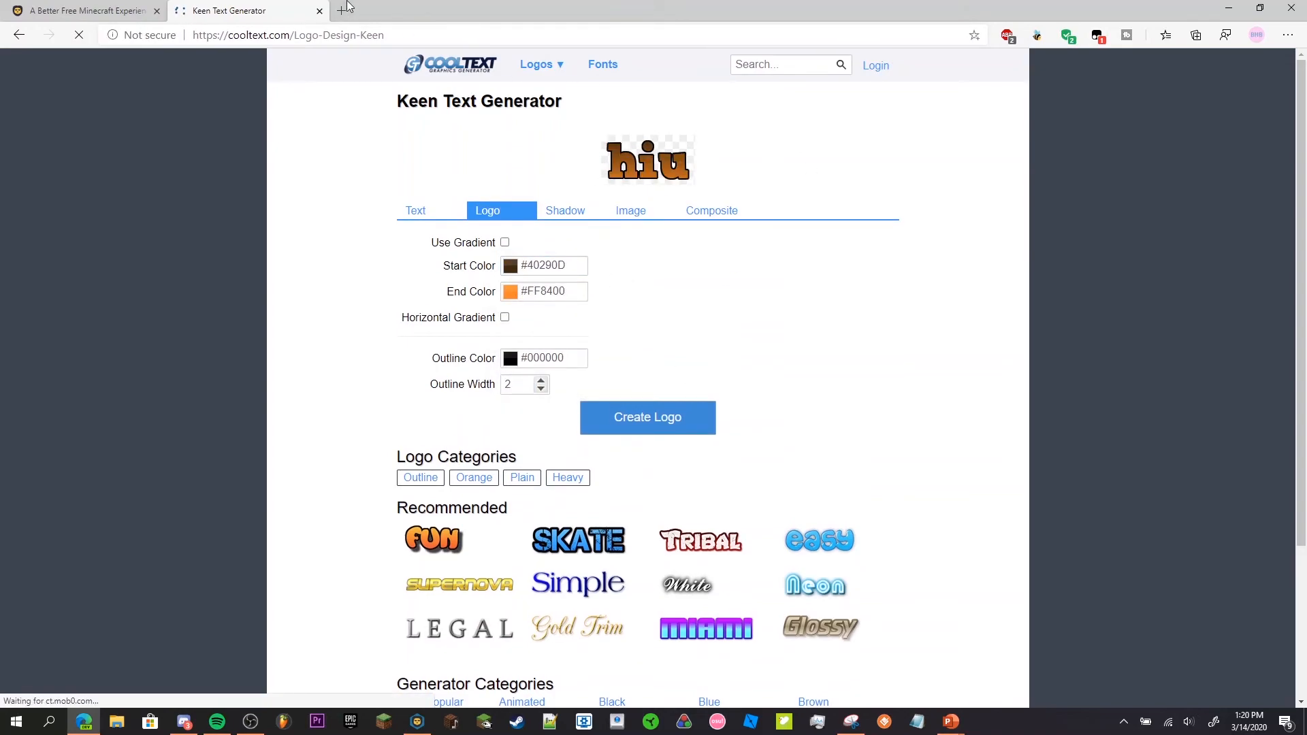
- Close the Cool Text page and switch back to Presentation1 in PowerPoint
left_click(319, 10)
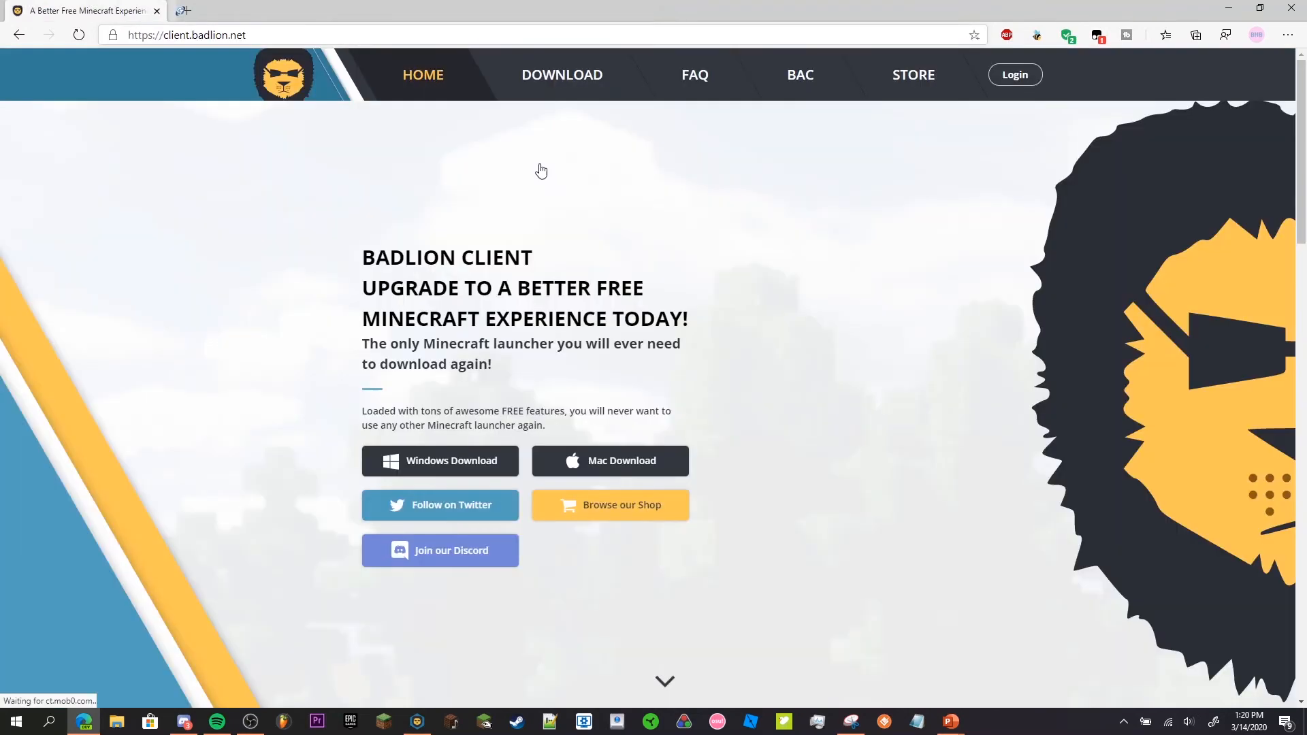
left_click(951, 721)
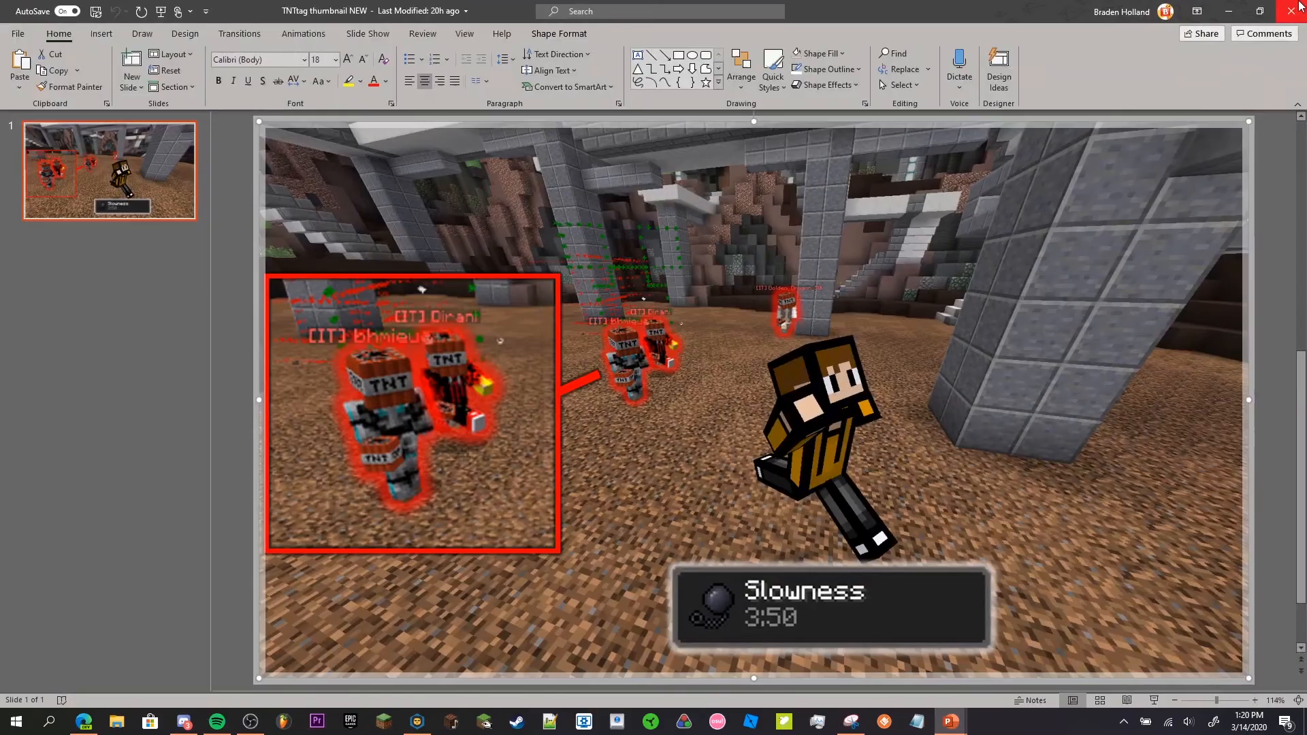
left_click(1228, 11)
mouse_move(951, 721)
left_click(905, 671)
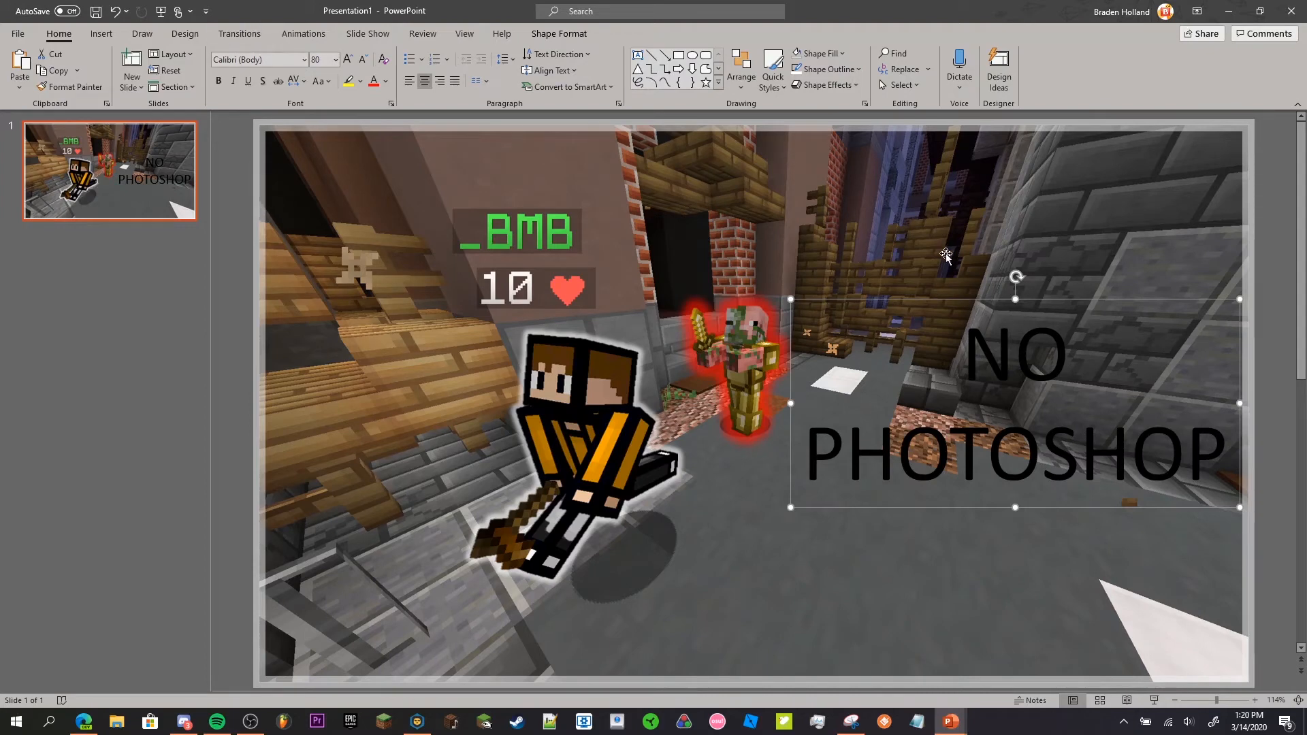
- Change the font of the whole NO PHOTOSHOP text to Segoe UI Semibold
left_click(1017, 331)
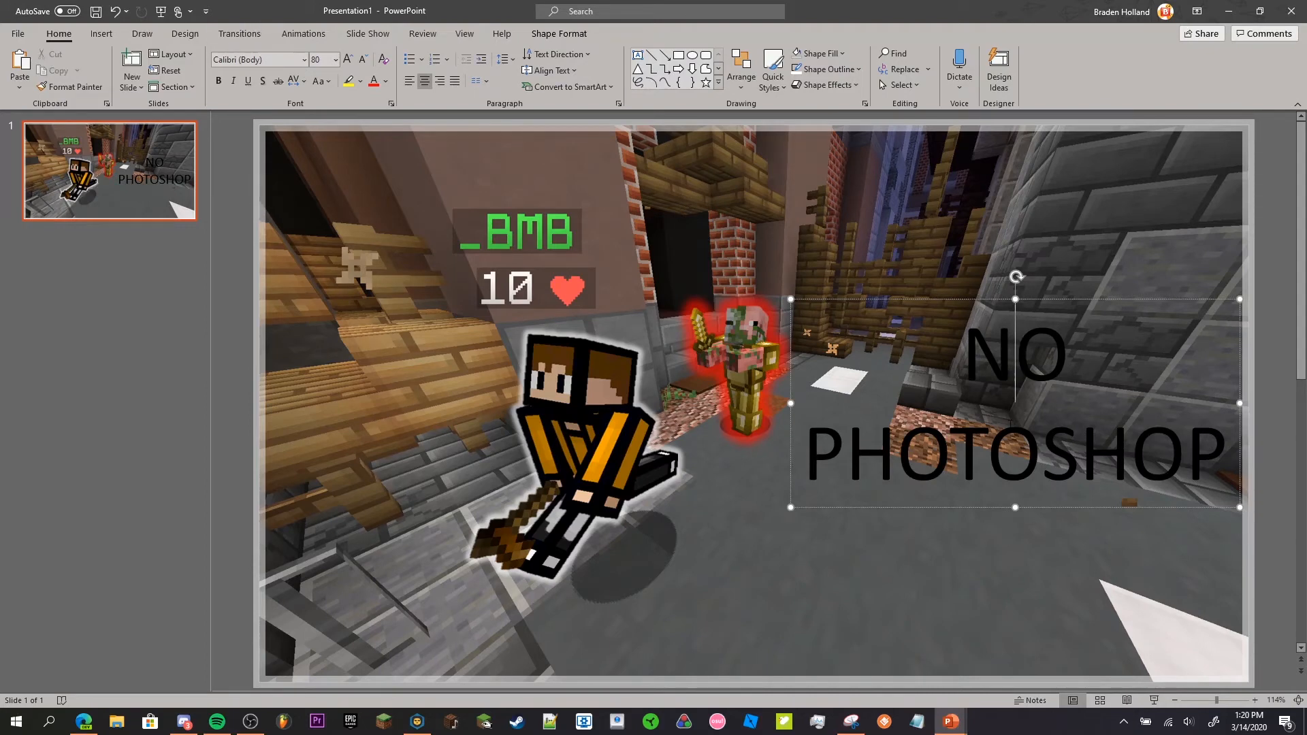
key("ctrl+a")
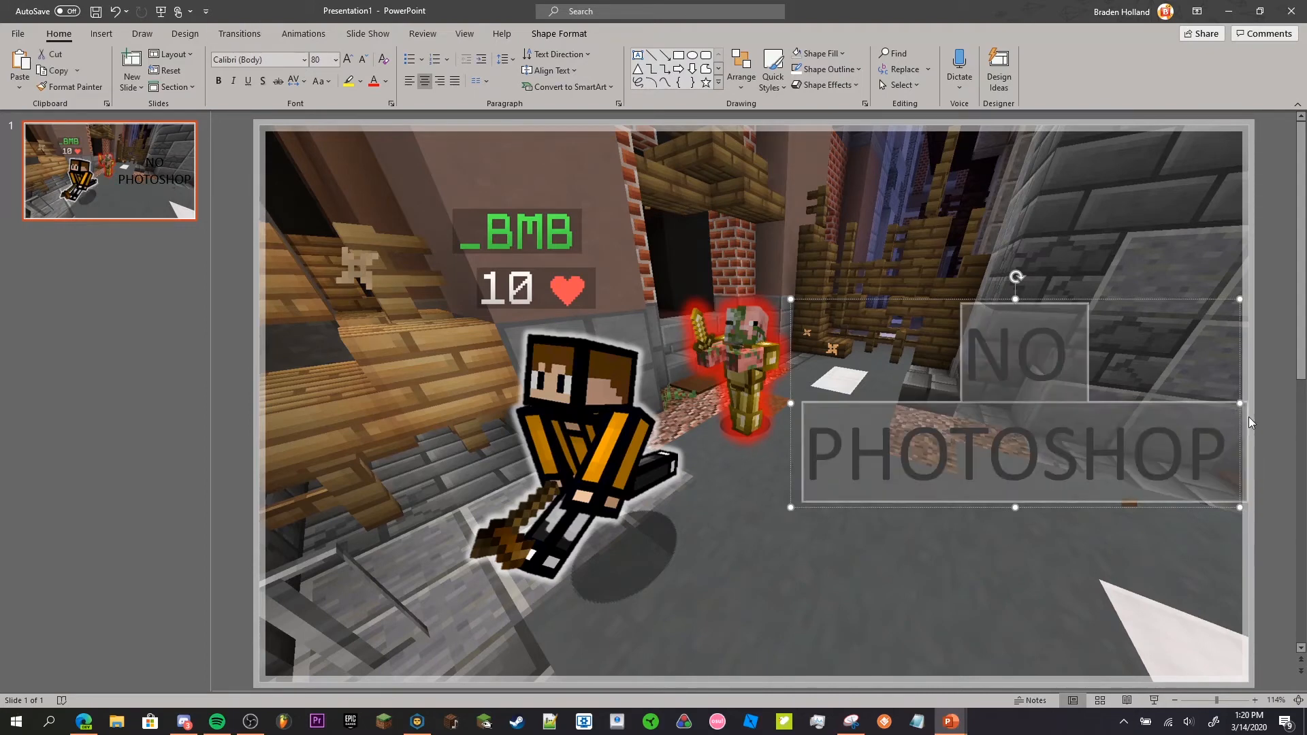
left_click(304, 59)
scroll(397, 140, "down", 5)
scroll(397, 140, "down", 15)
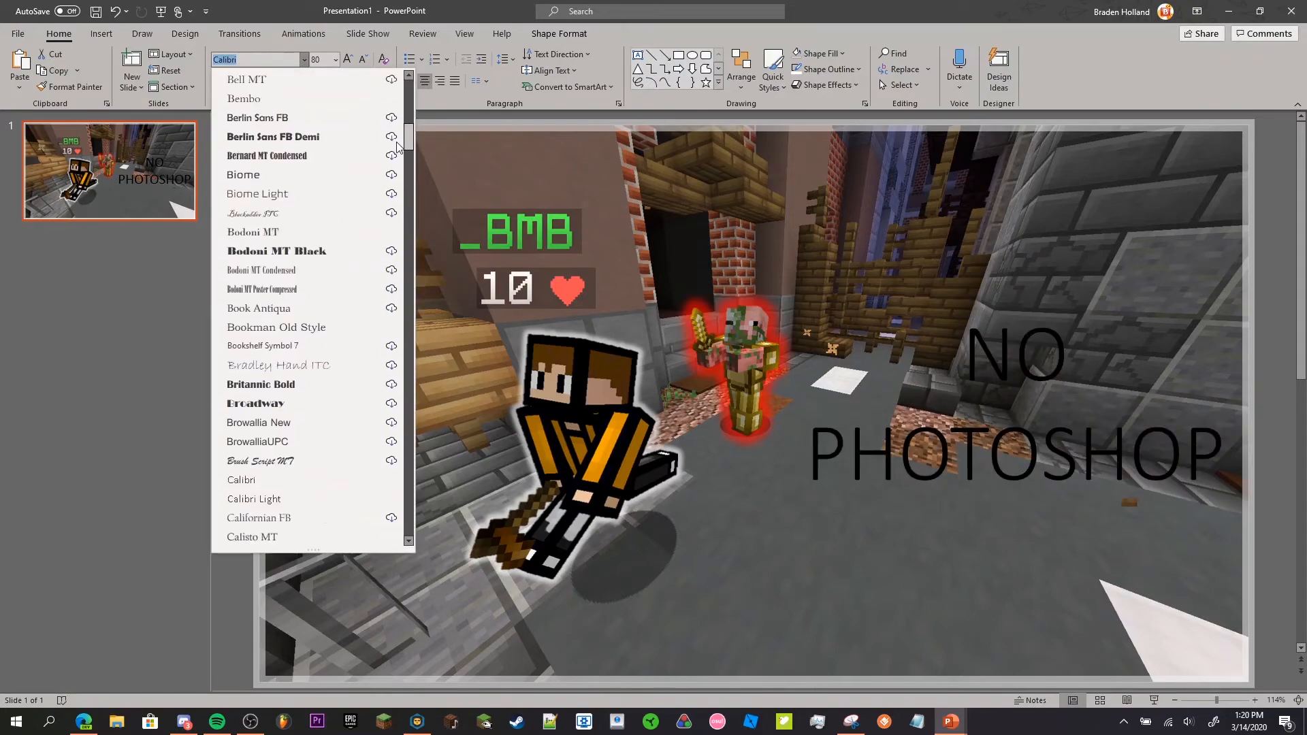
scroll(411, 220, "up", 1)
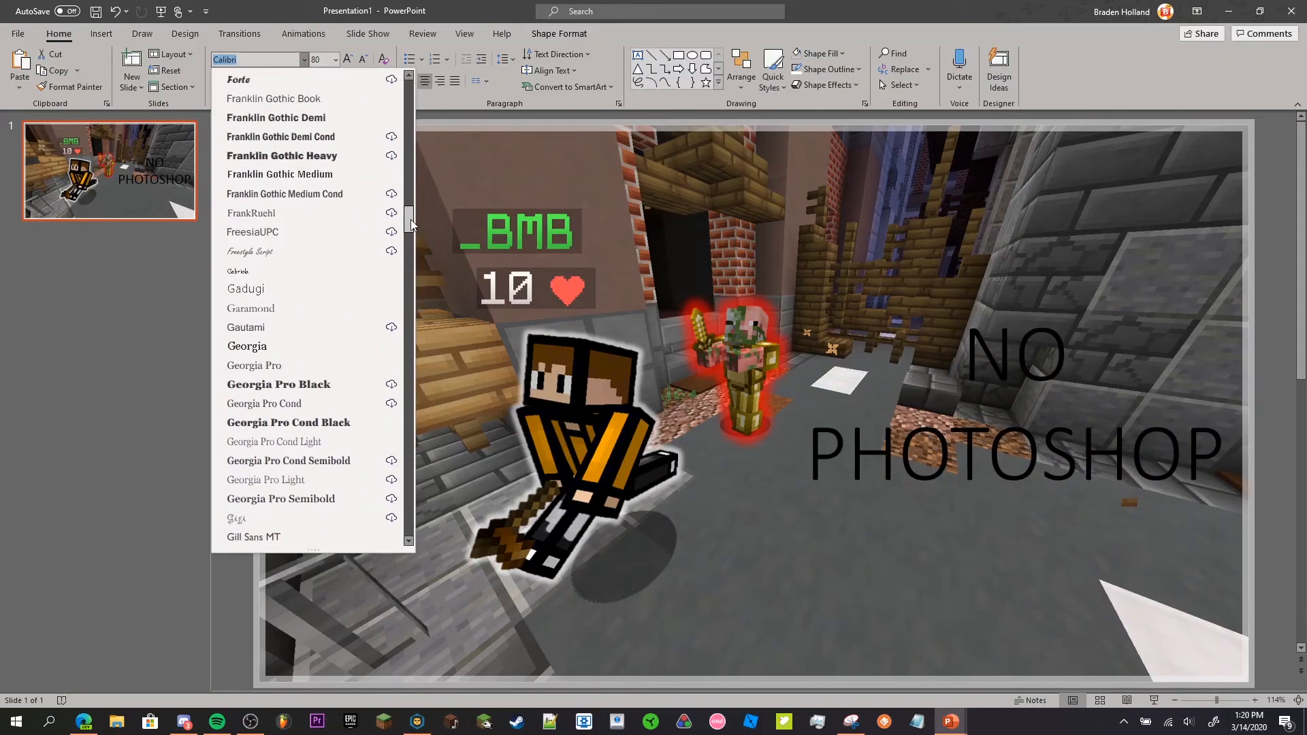
left_click_drag(410, 219, 414, 411)
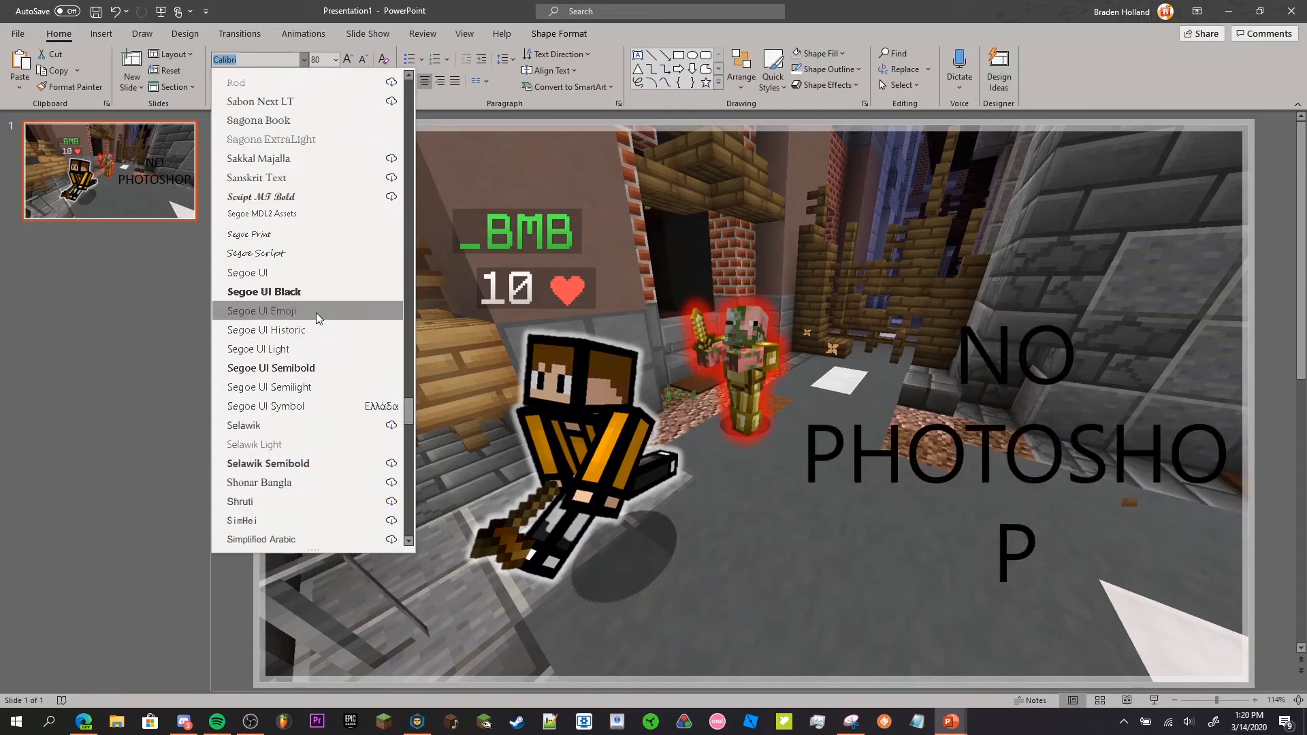
left_click(327, 368)
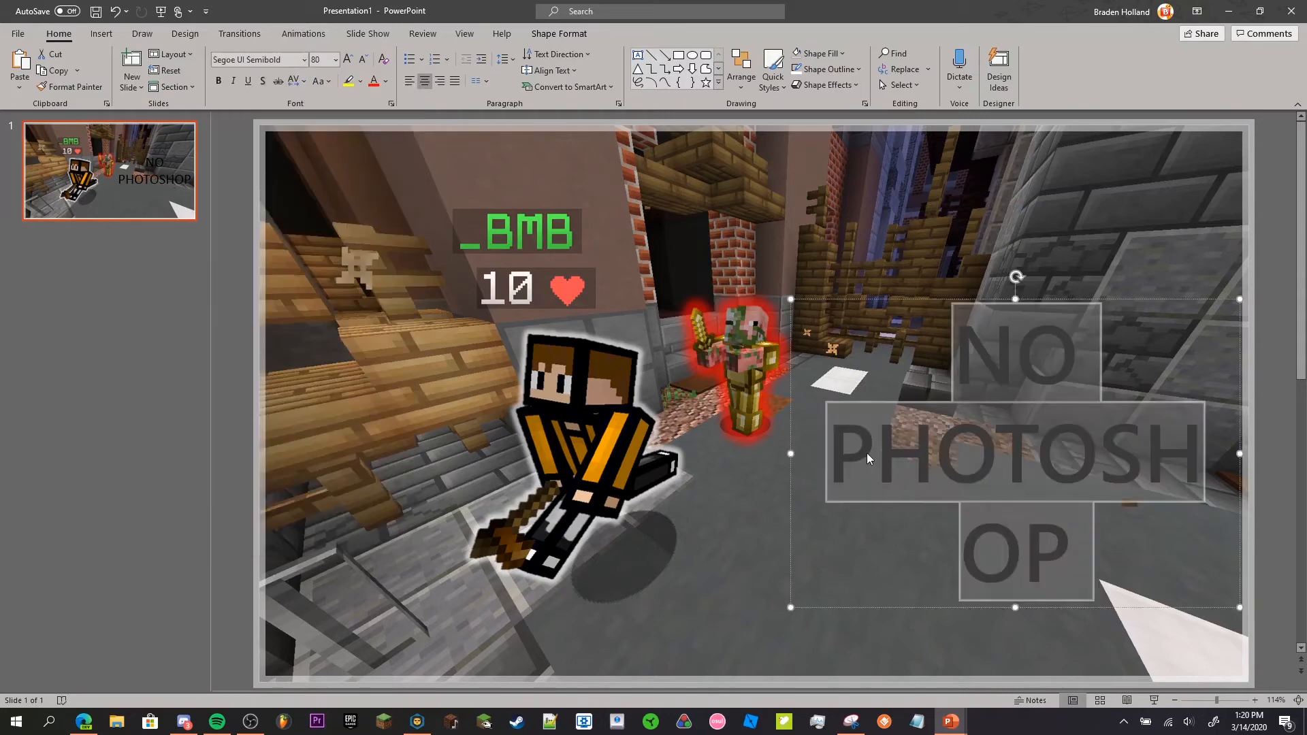
- Widen the text box so PHOTOSHOP fits on one line and rotate it slightly counterclockwise
left_click(779, 454)
left_click_drag(746, 454, 736, 454)
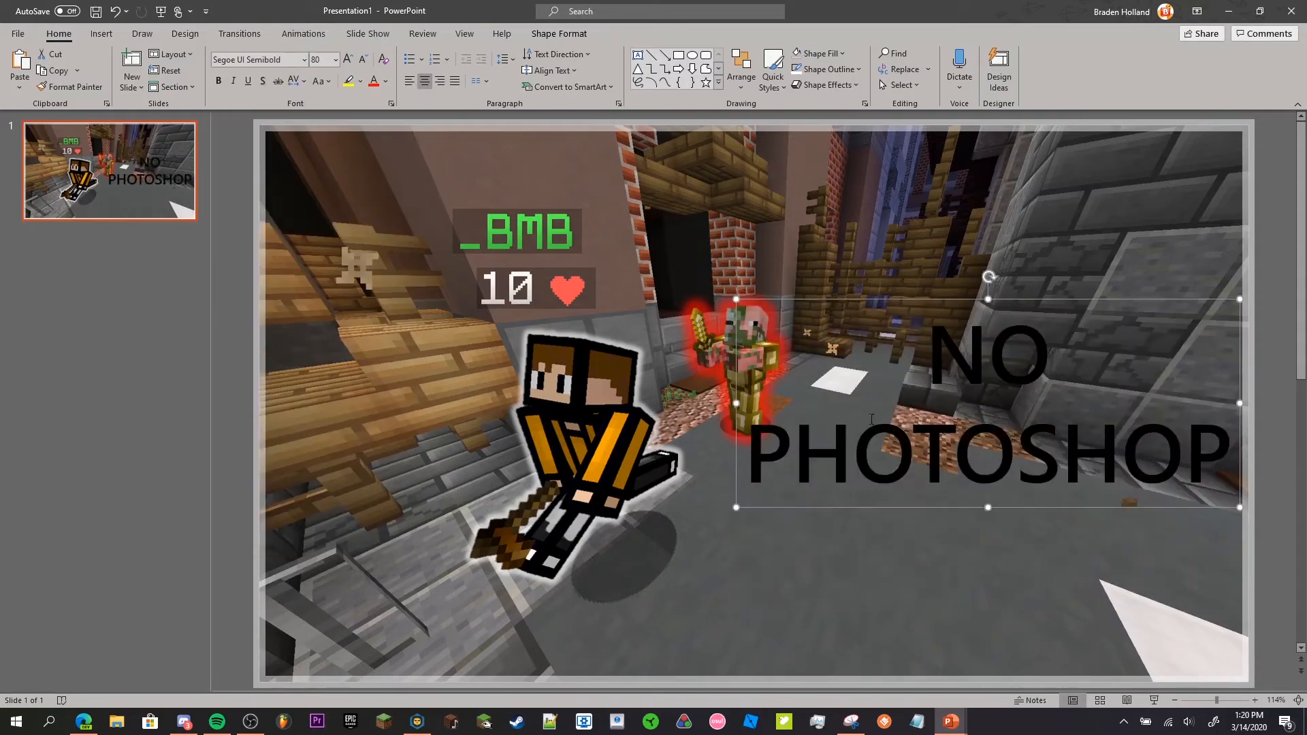
mouse_move(988, 276)
left_mouse_down()
mouse_move(976, 281)
mouse_move(1013, 282)
mouse_move(963, 280)
left_mouse_up()
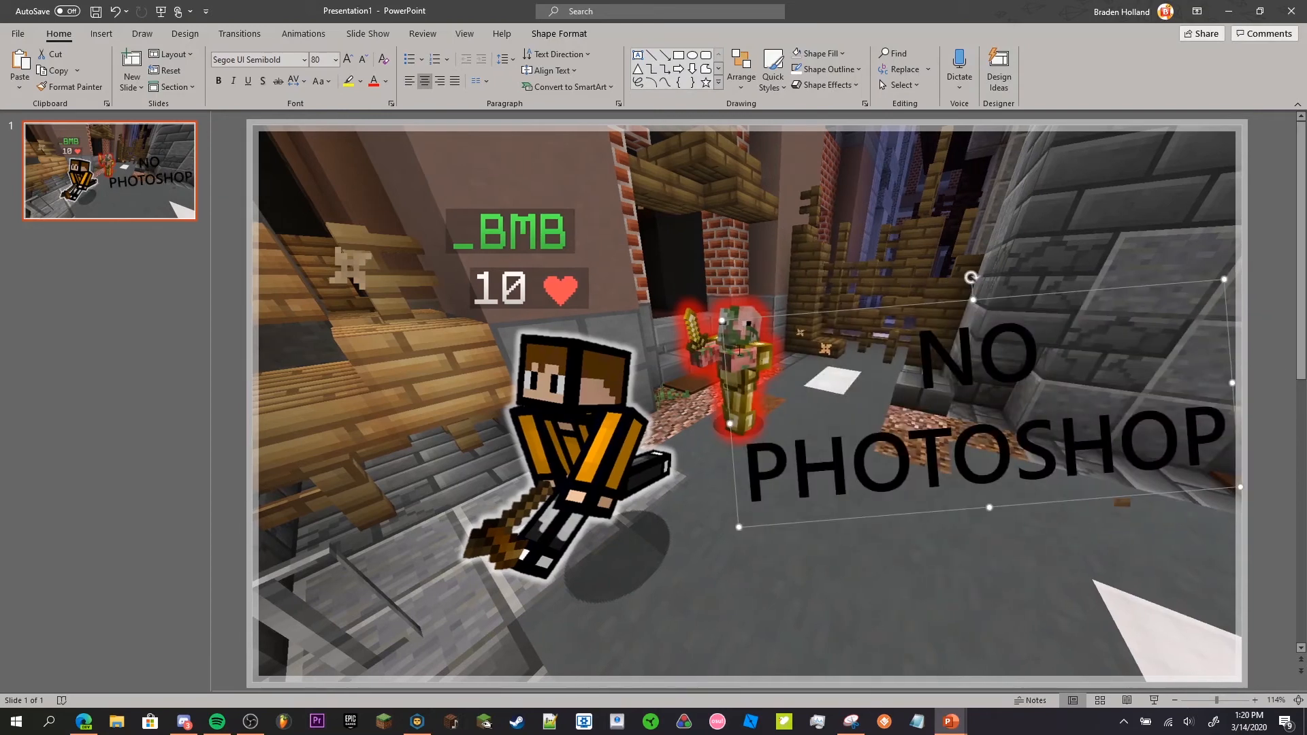
- Set the font color of the whole NO PHOTOSHOP text to white
left_click(966, 364)
key("ctrl+a")
left_click(385, 81)
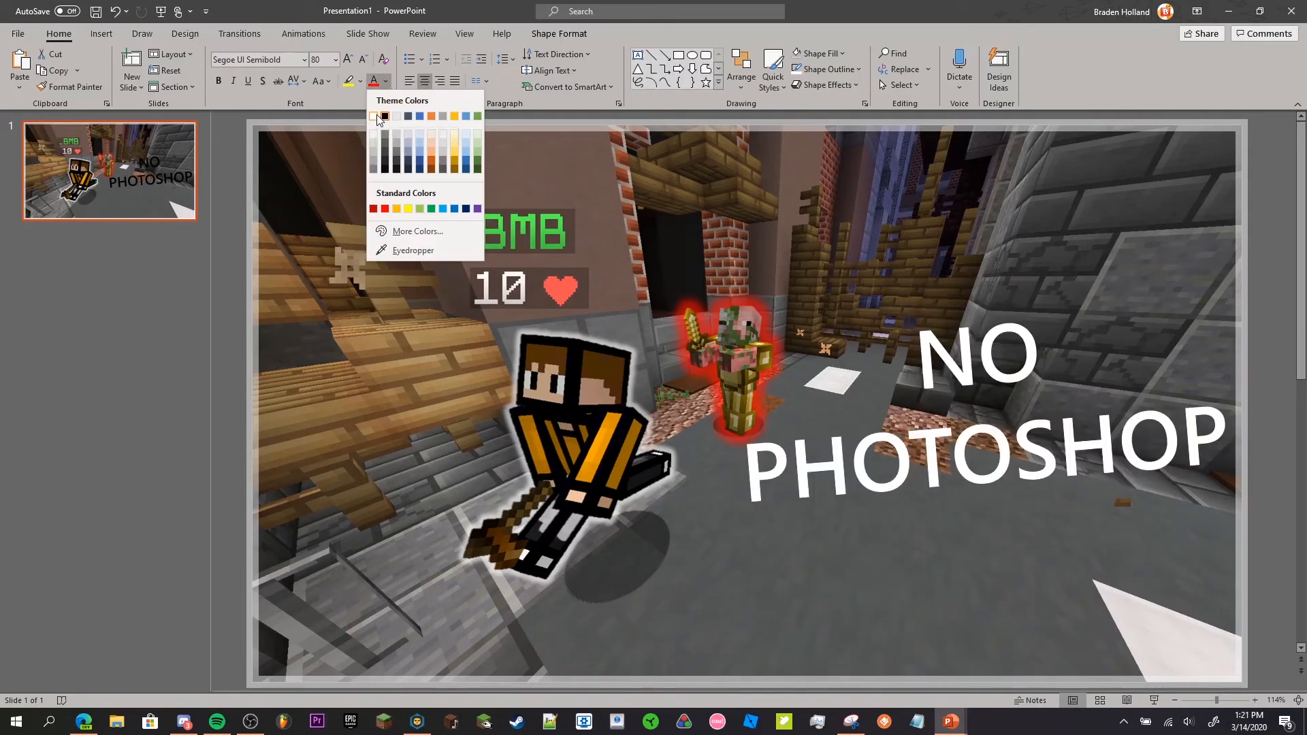
left_click(374, 117)
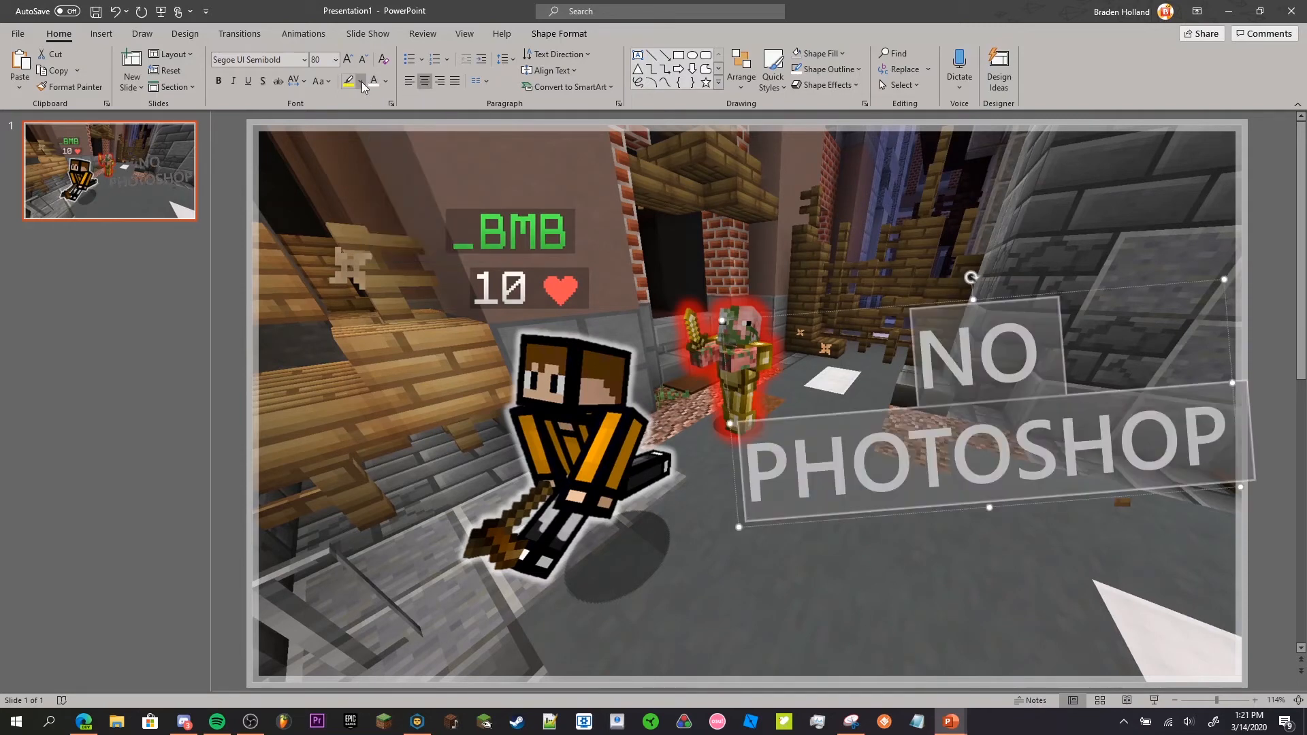
- Give the NO PHOTOSHOP text a black text outline and show the outline weight choices
left_click(578, 39)
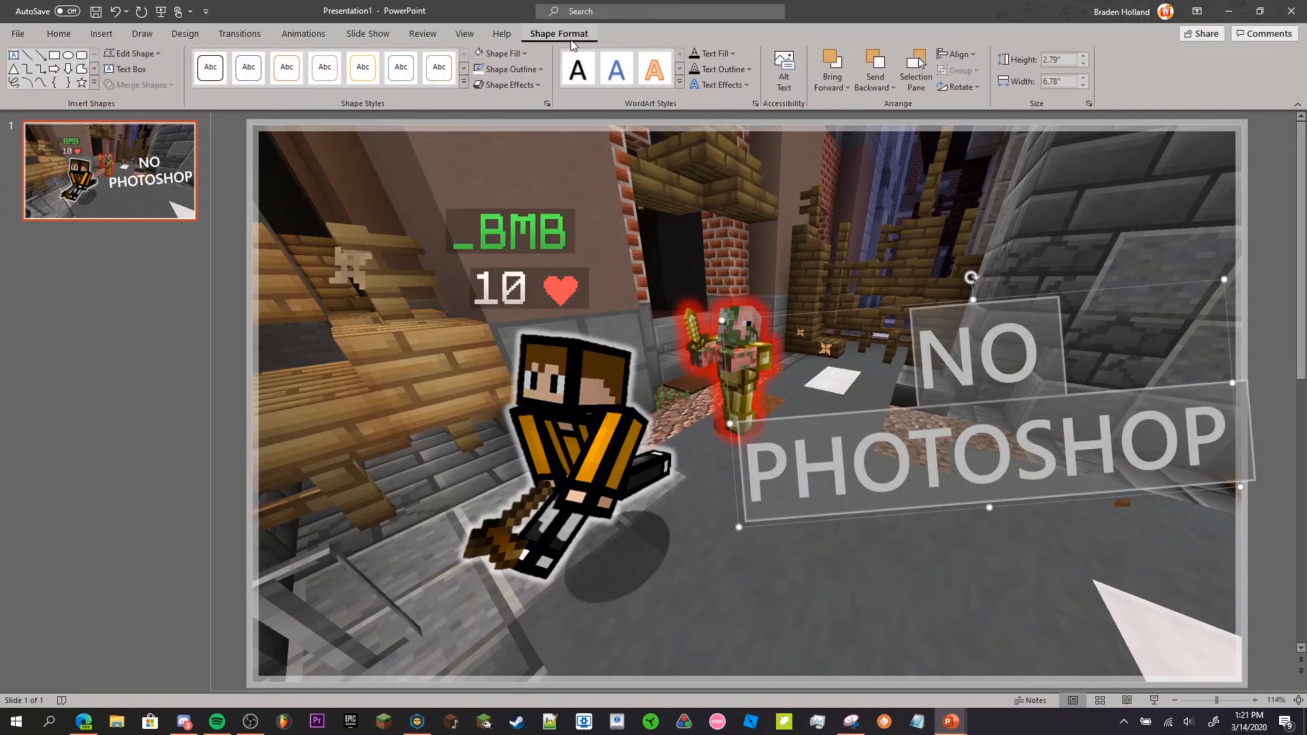
left_click(742, 69)
left_click(525, 82)
left_click(525, 83)
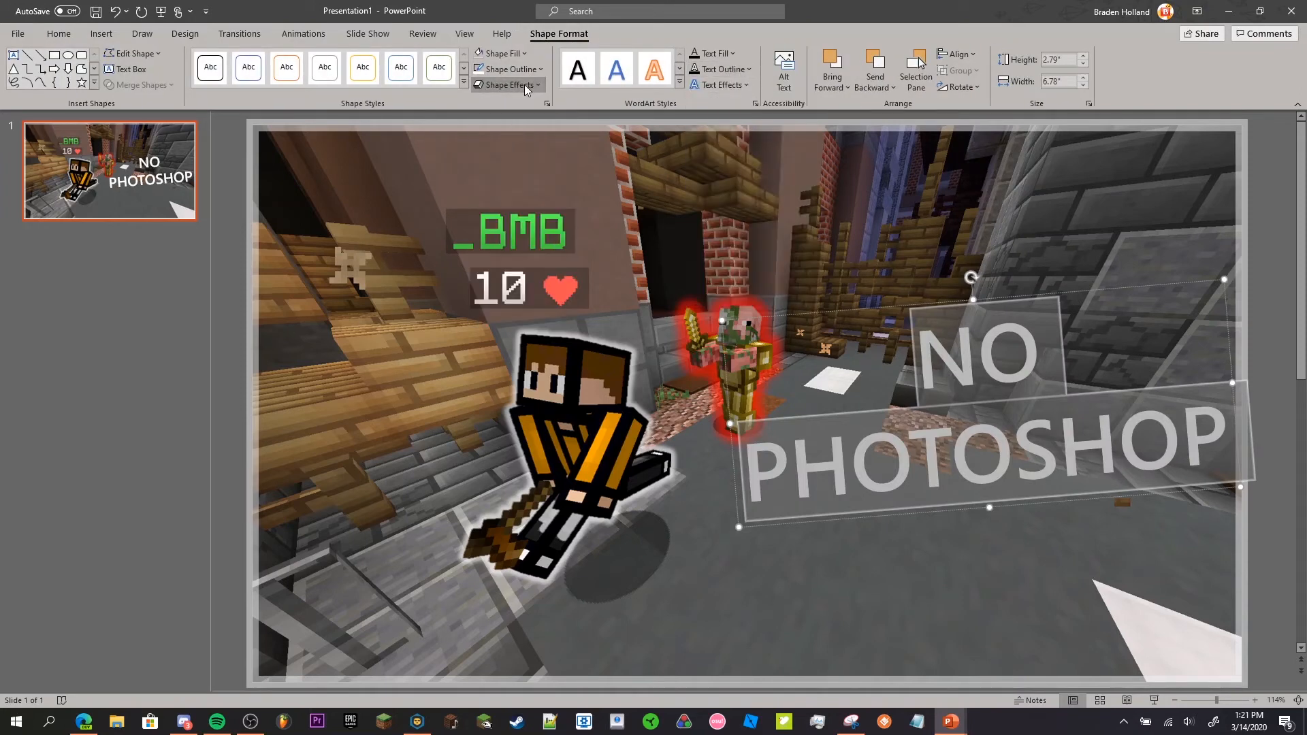
left_click(723, 69)
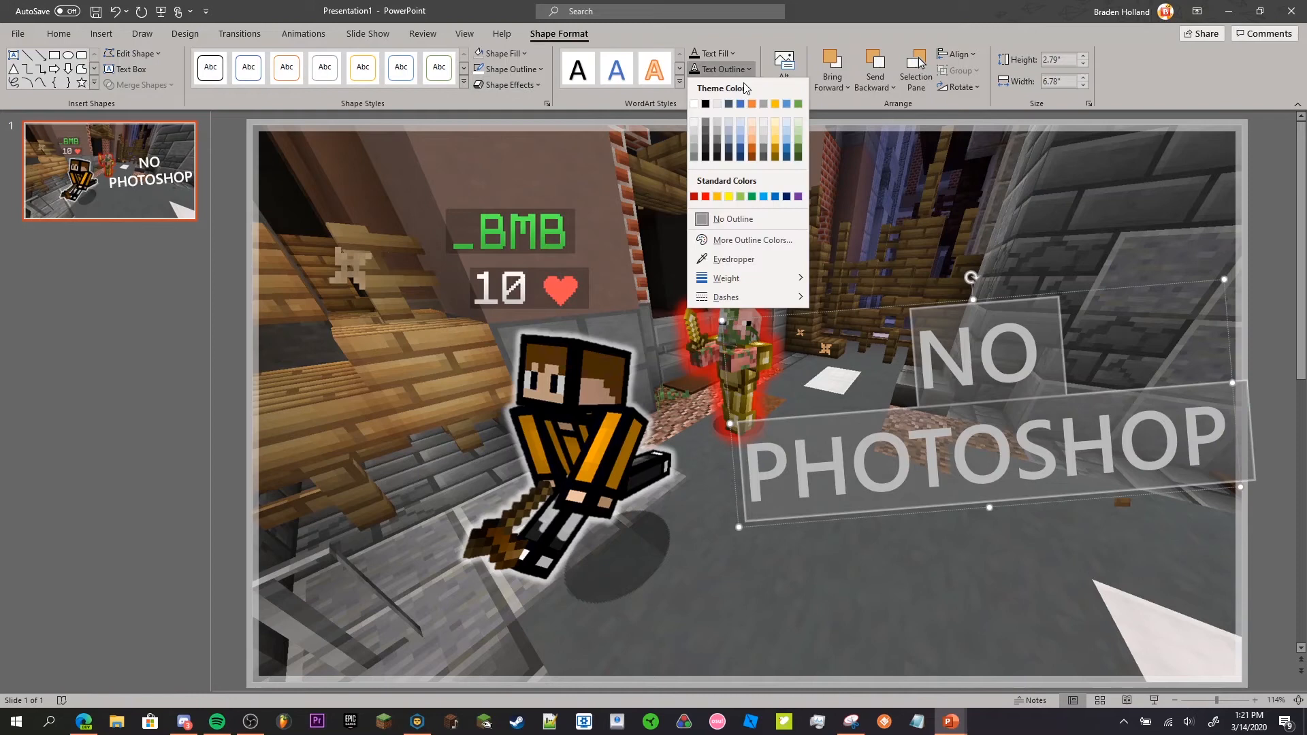
left_click(706, 103)
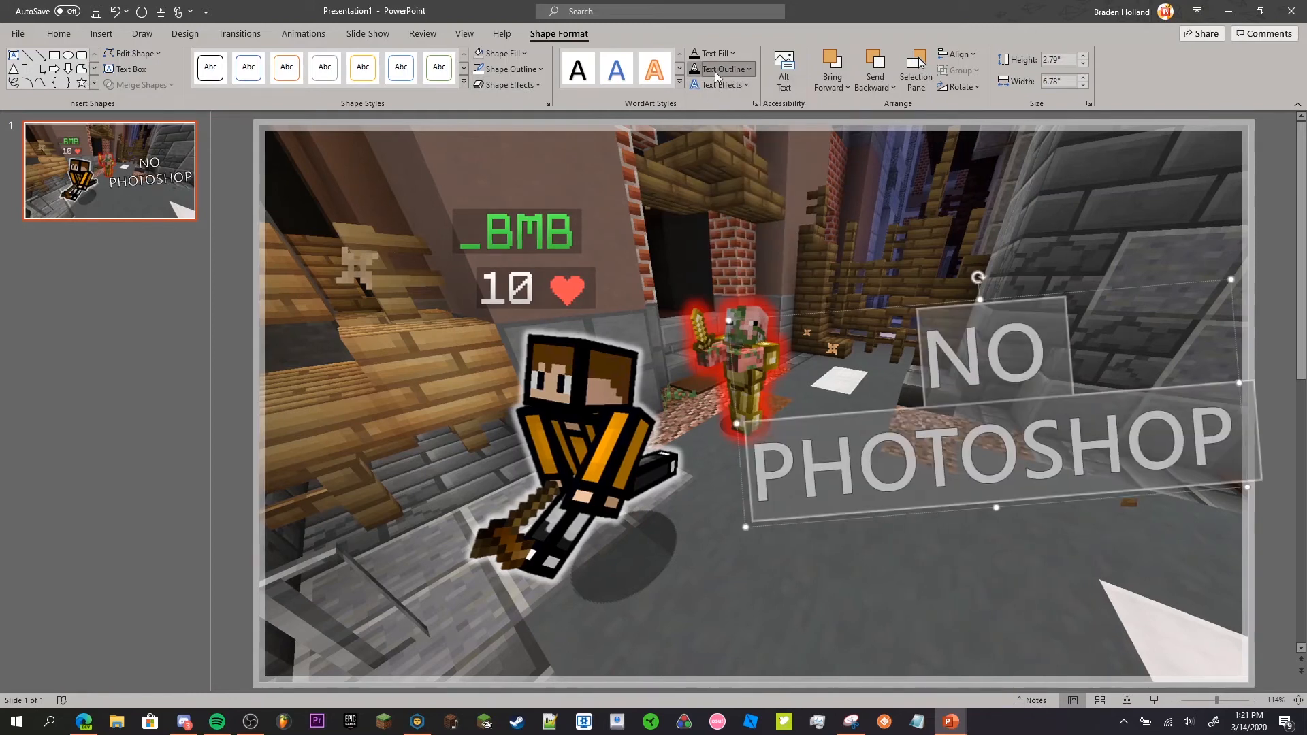
left_click(722, 69)
mouse_move(796, 286)
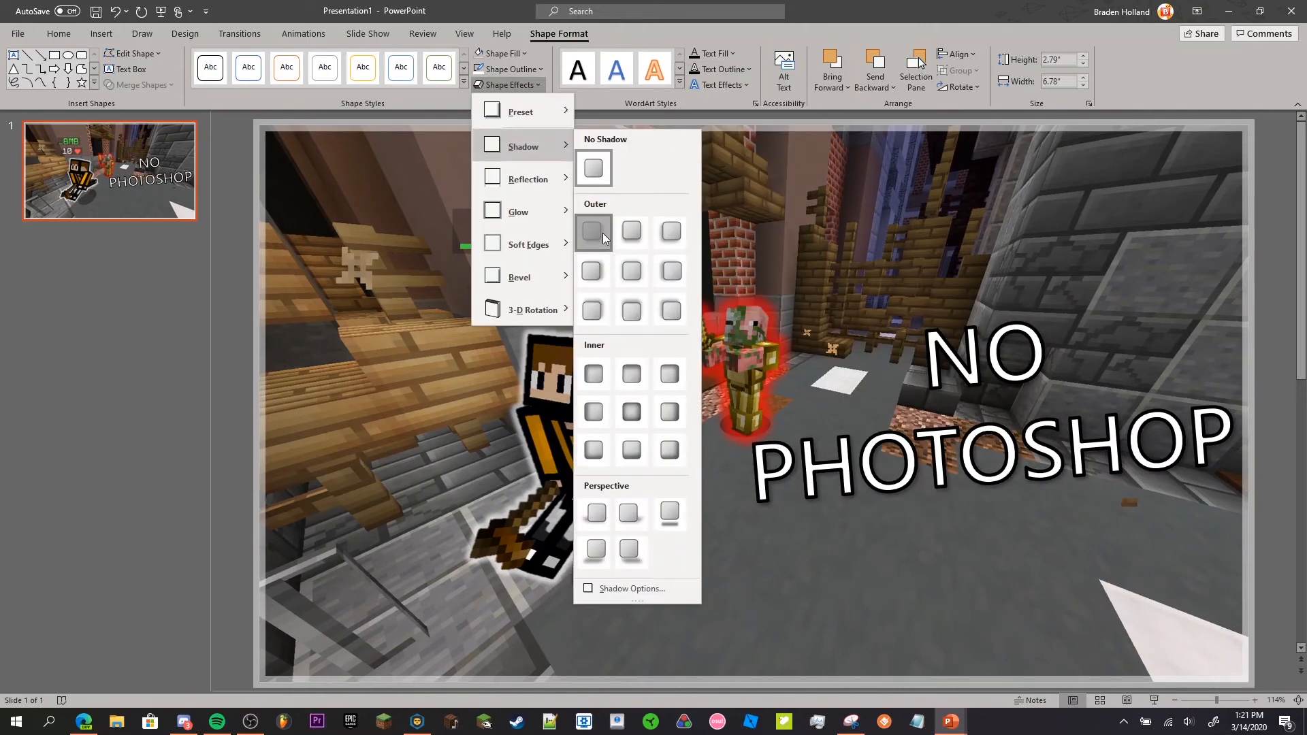
- Apply the first outer shadow preset to the NO PHOTOSHOP text box
left_click(603, 233)
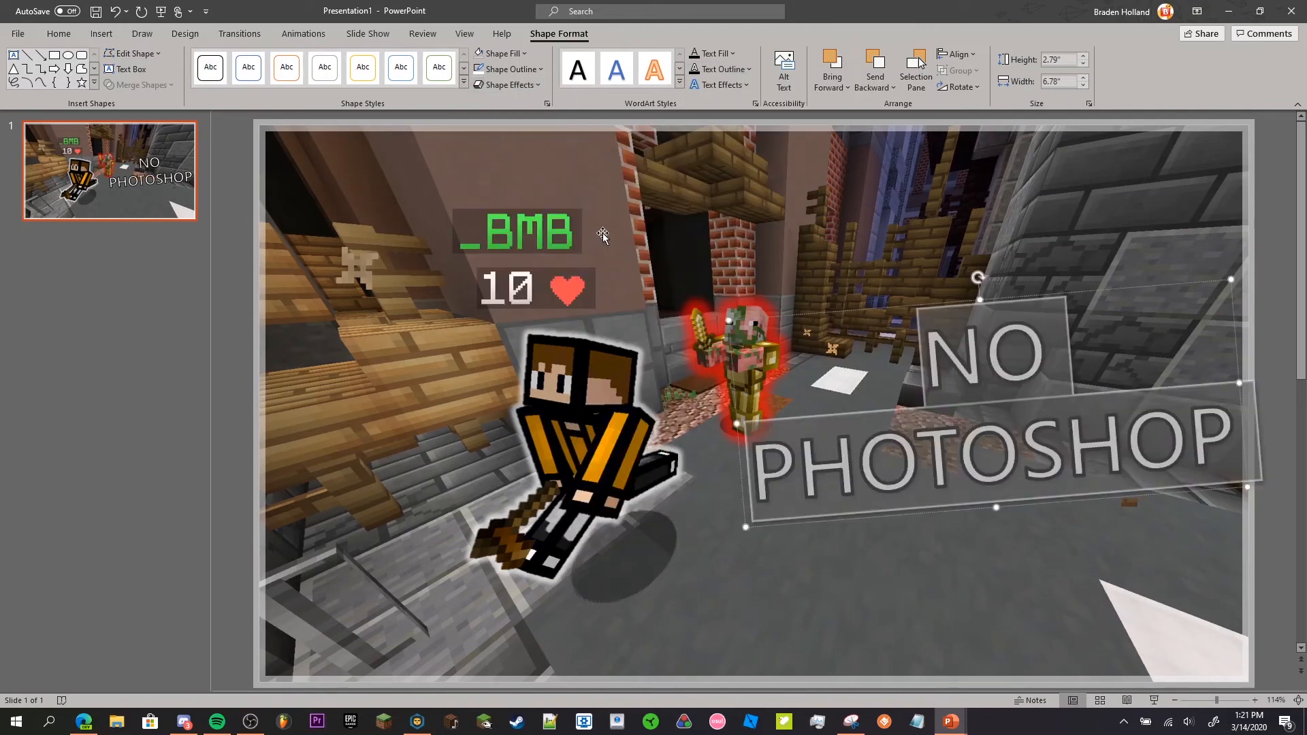
left_click(511, 84)
mouse_move(531, 204)
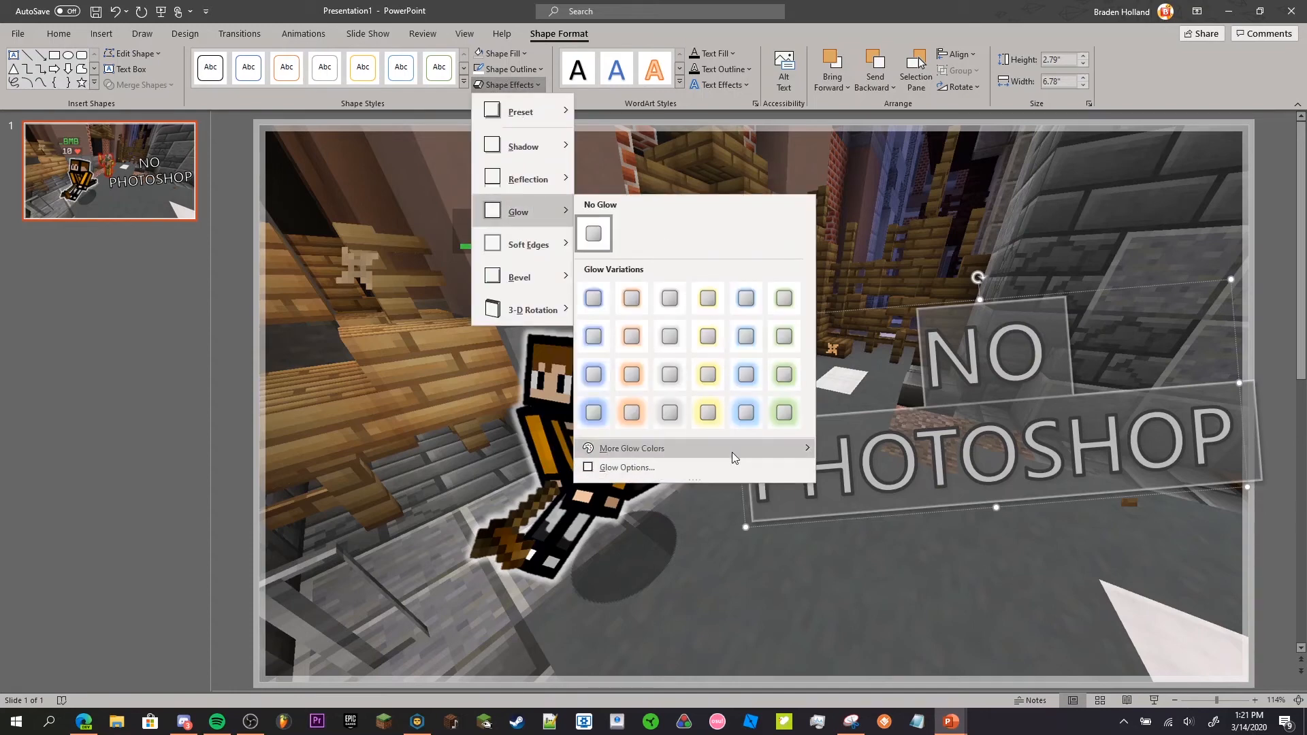
mouse_move(761, 452)
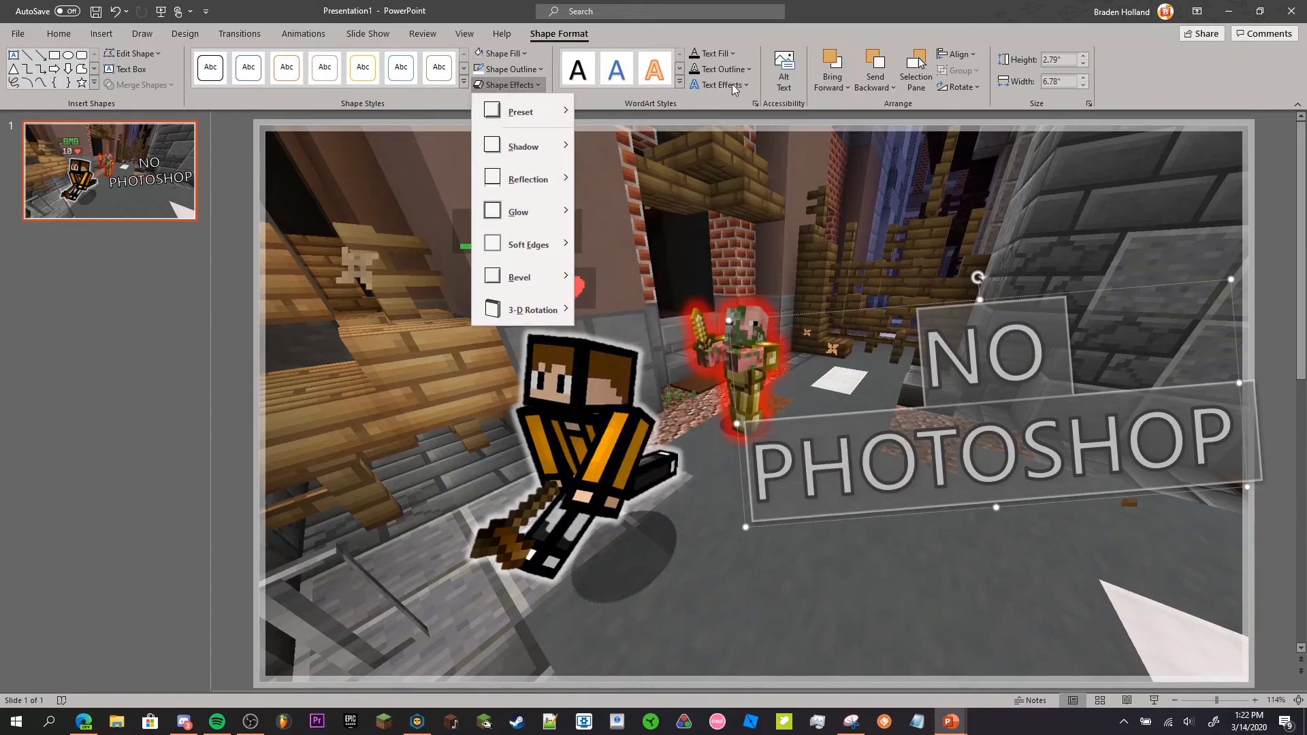
- Give the NO PHOTOSHOP text a black text glow
left_click(720, 85)
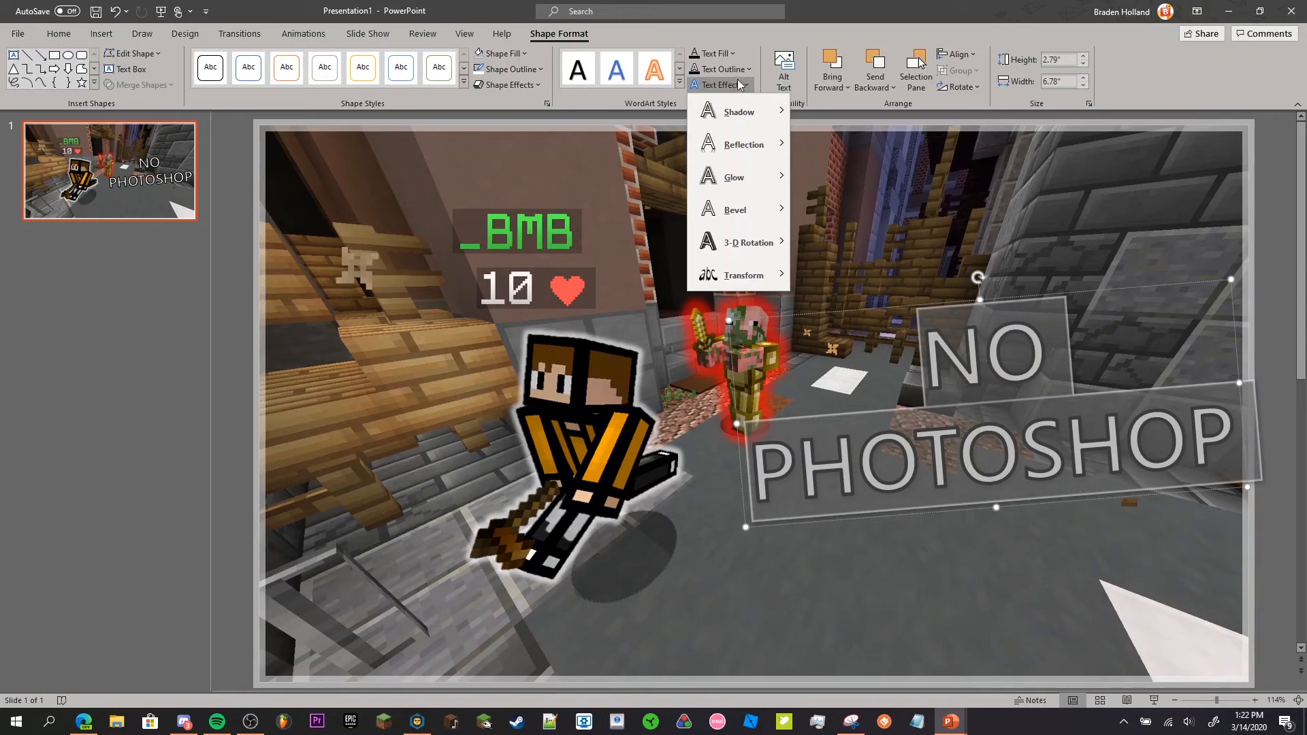
mouse_move(739, 178)
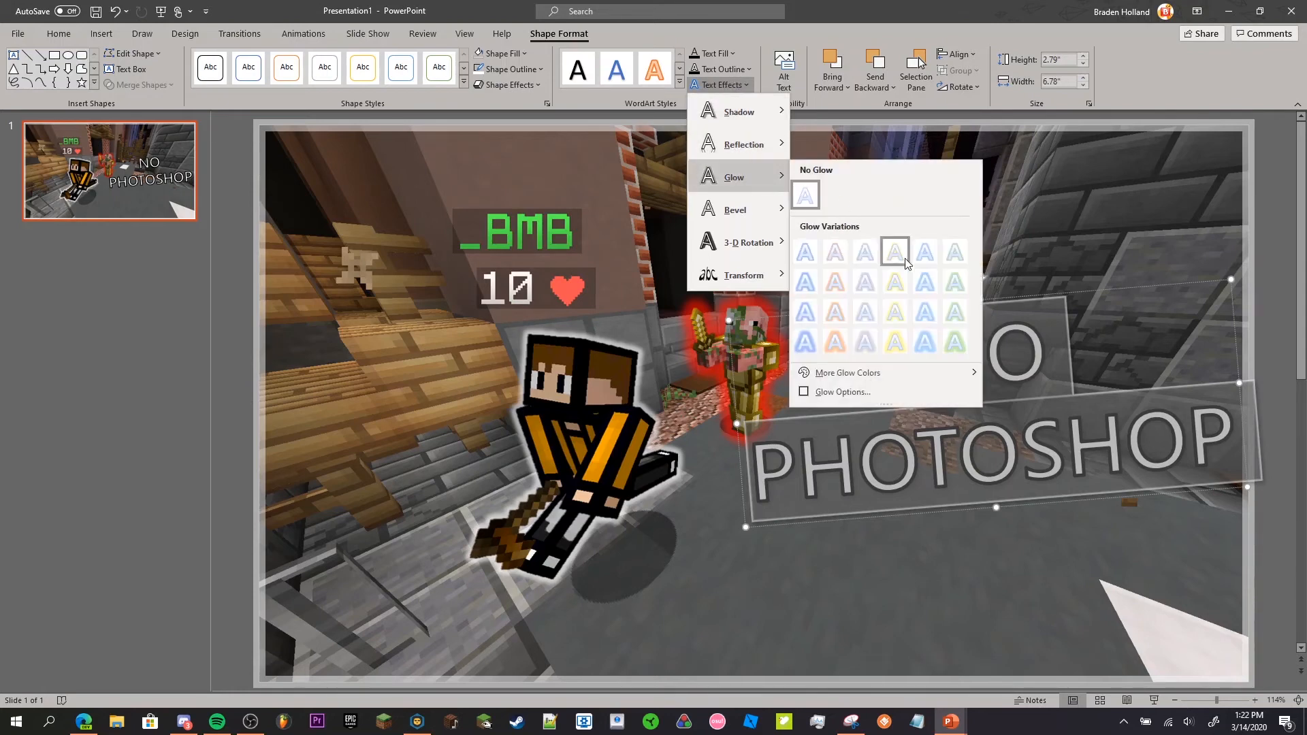
mouse_move(918, 371)
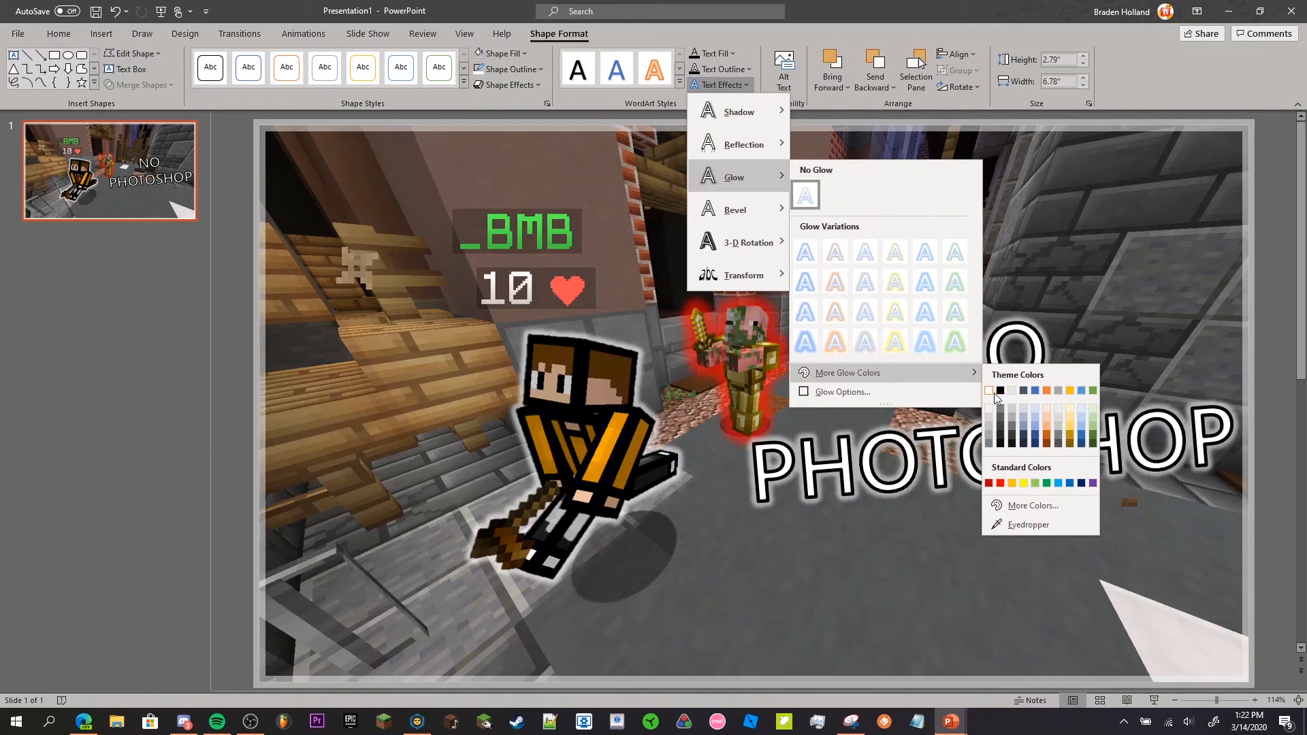
left_click(994, 394)
key("ctrl+z")
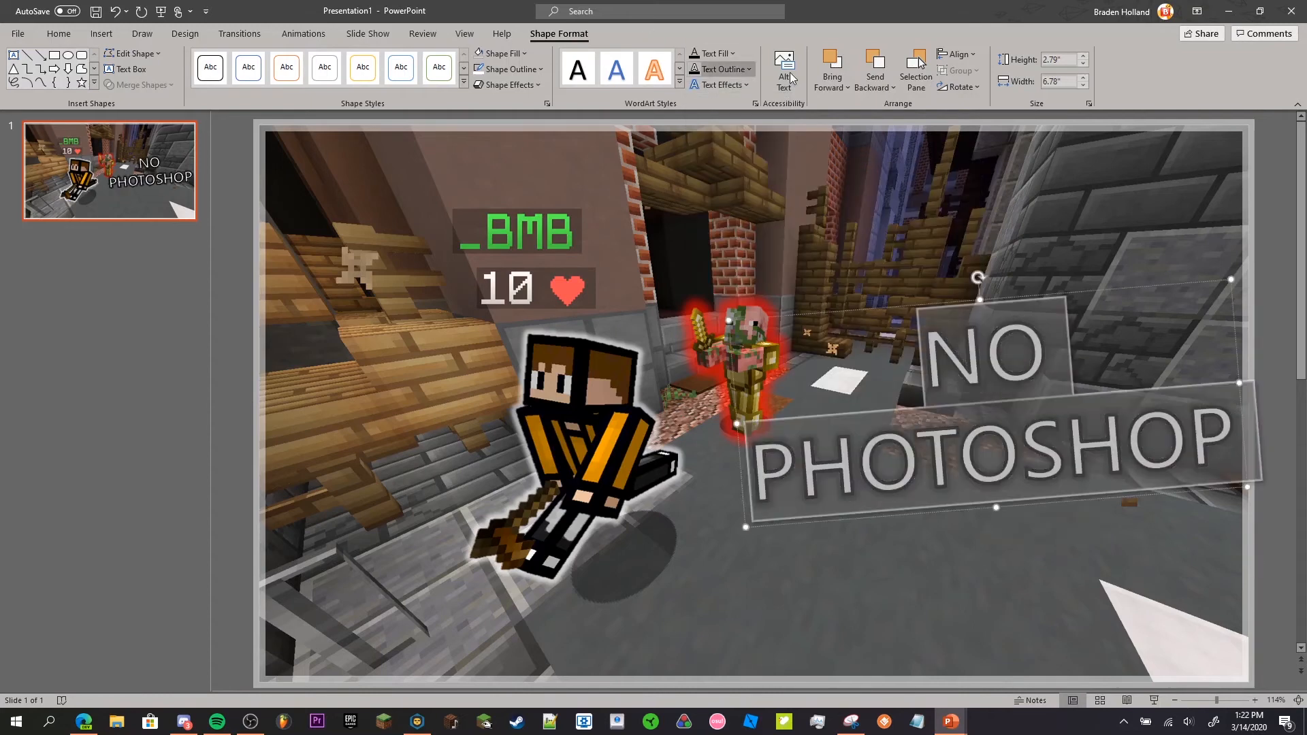
left_click(718, 72)
left_click(855, 101)
- Increase the size of the NO PHOTOSHOP text glow to 20 pt and deselect the text box
left_click(721, 84)
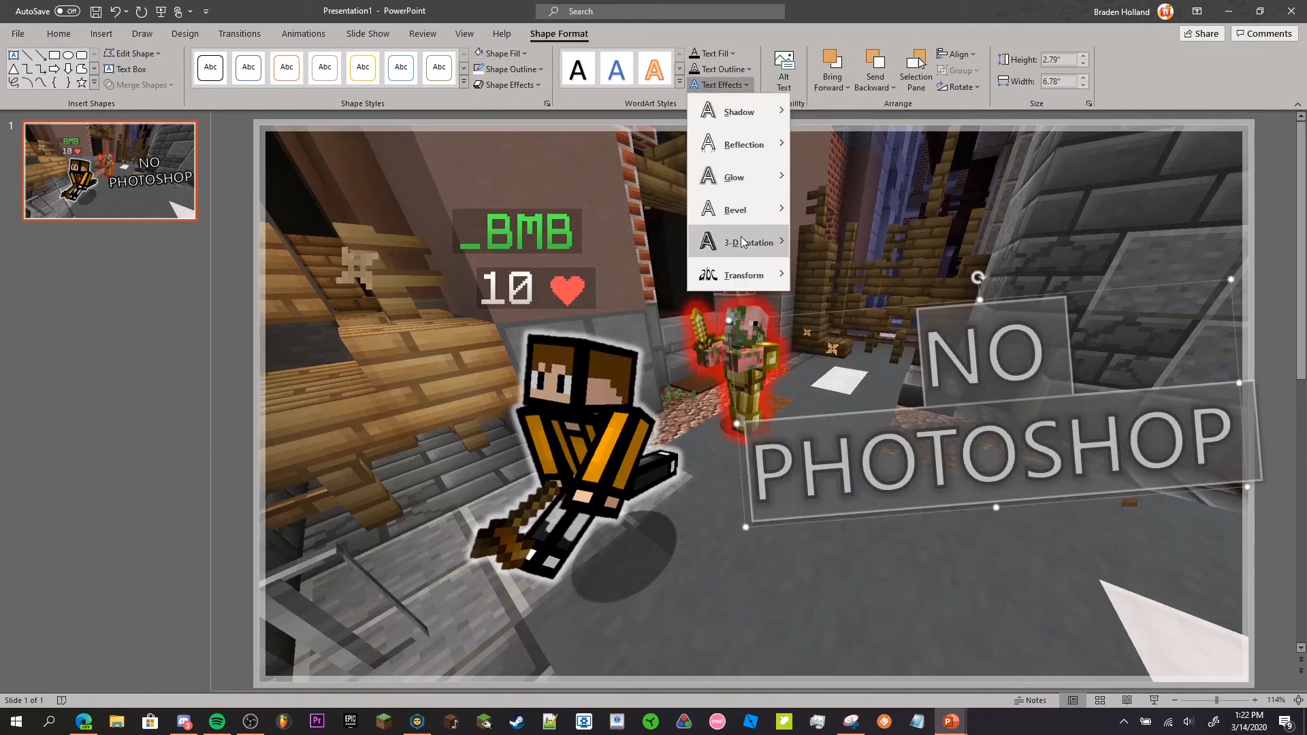
mouse_move(747, 182)
left_click(921, 392)
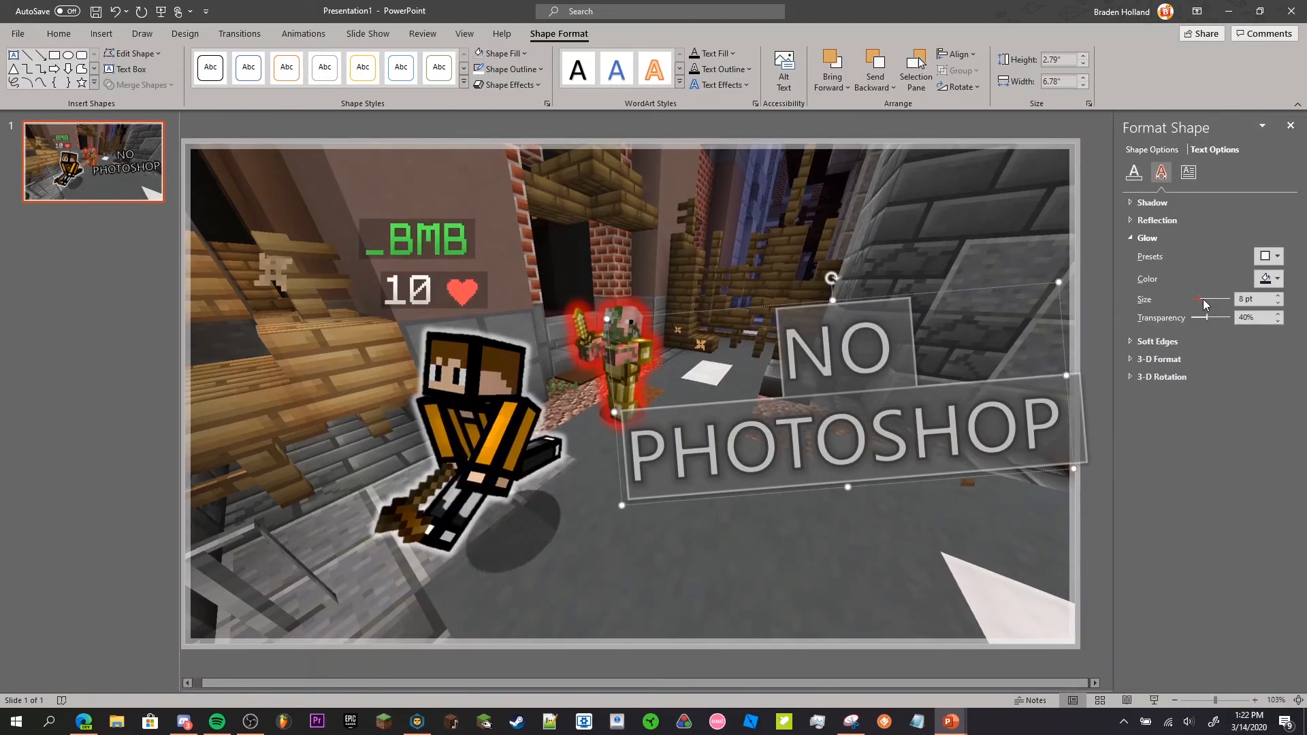
left_click_drag(1204, 304, 1199, 306)
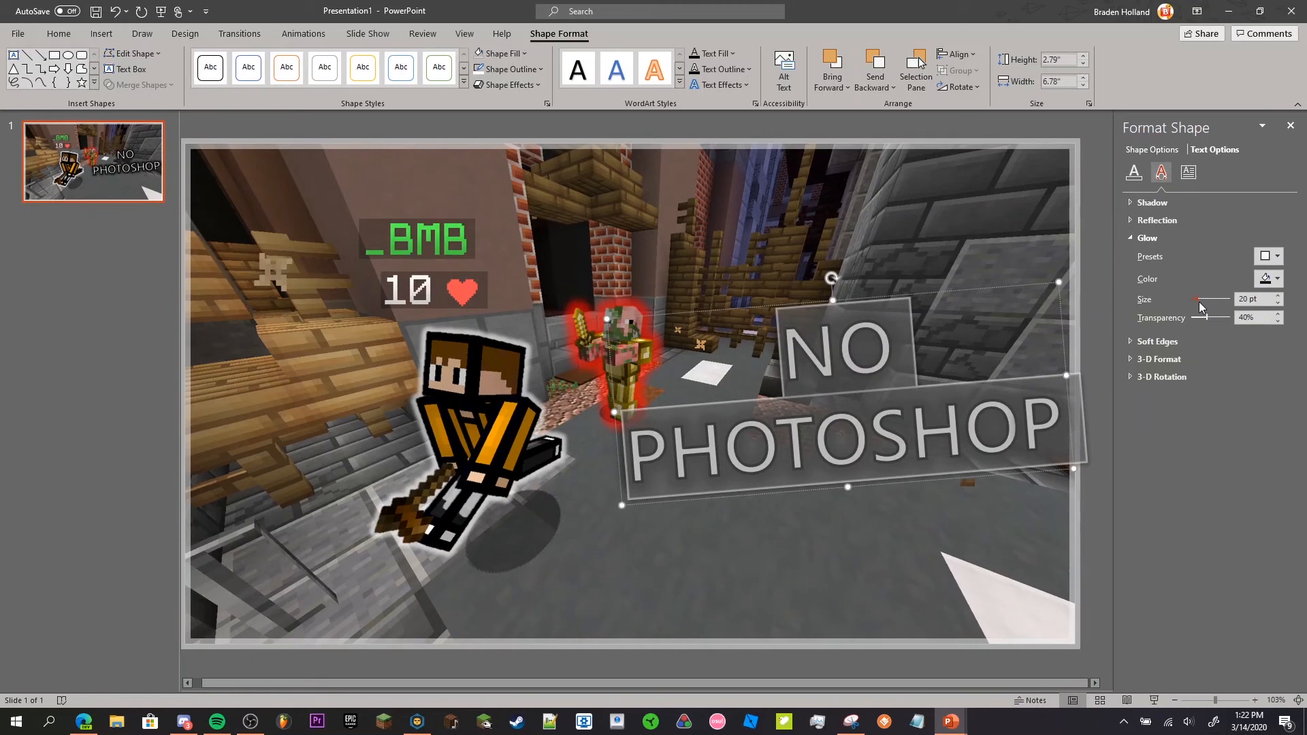
left_click(1291, 128)
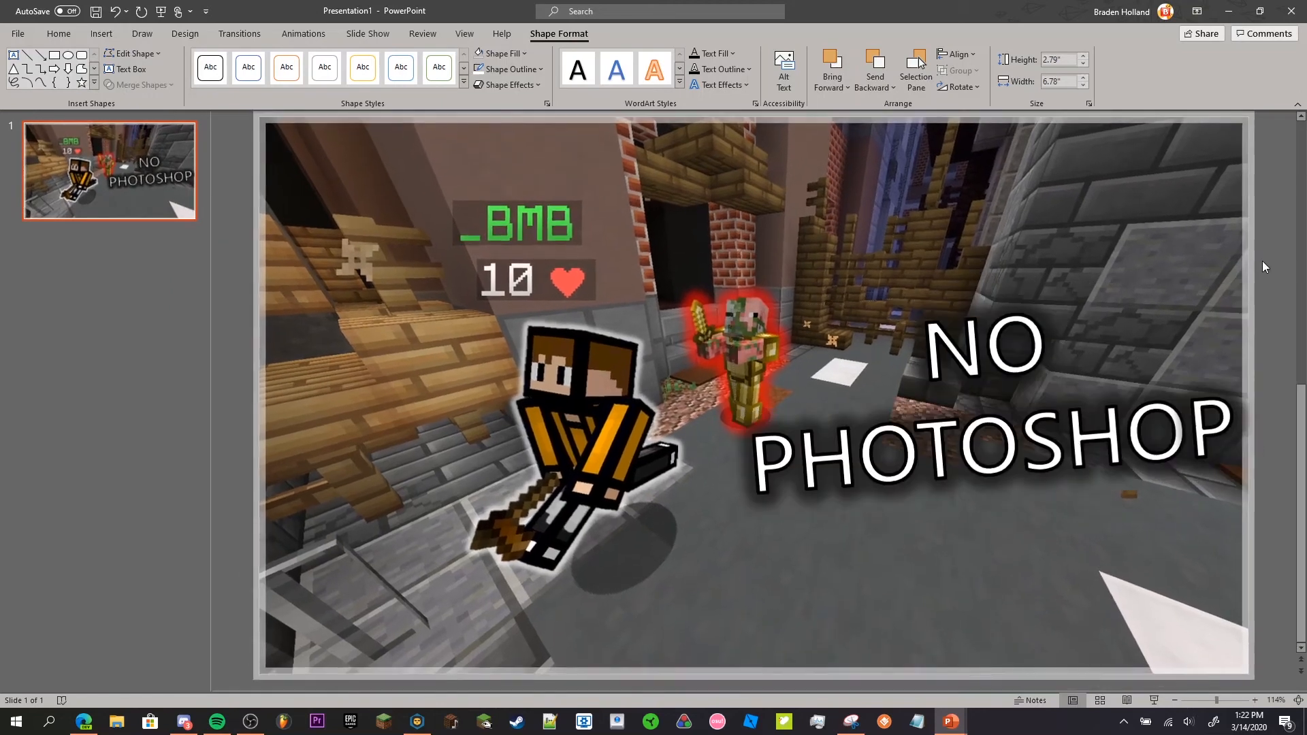
left_click(1262, 260)
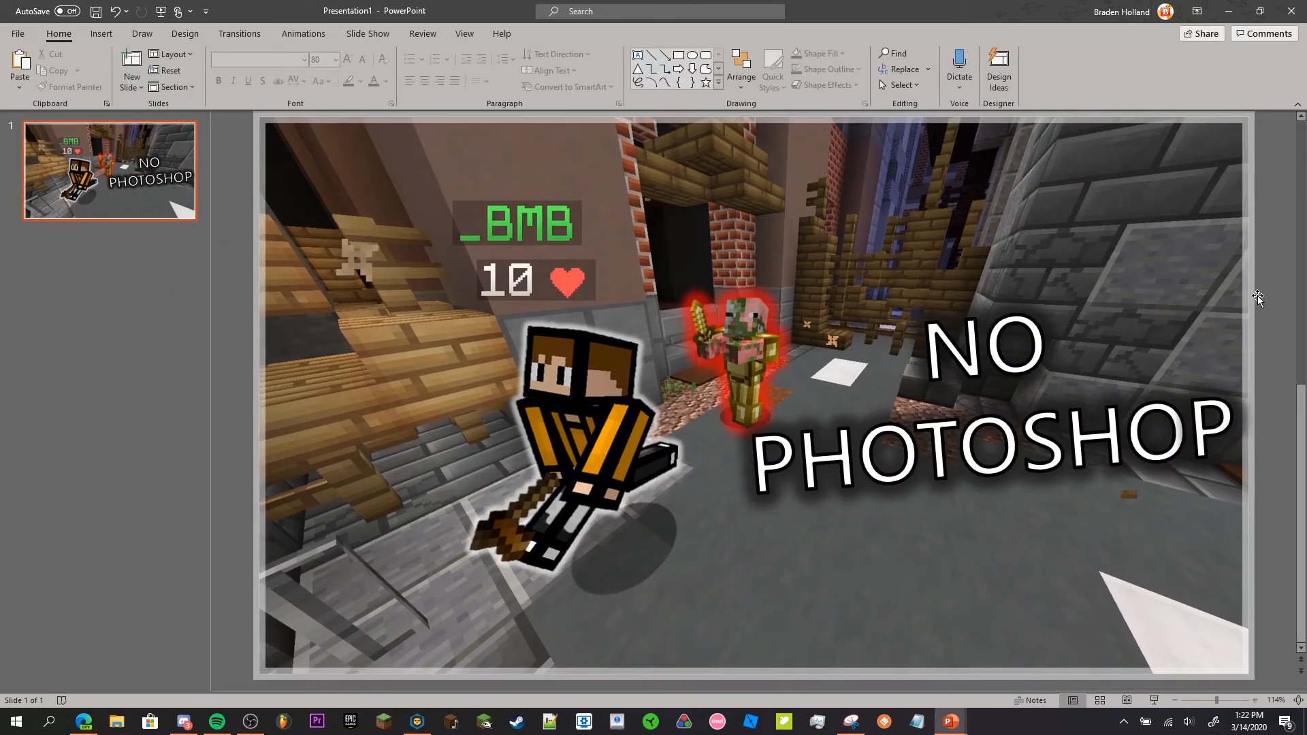
- Fit the slide to the window and save the presentation in Documents as "tutorial thumbnail"
left_click(1177, 701)
left_click(96, 11)
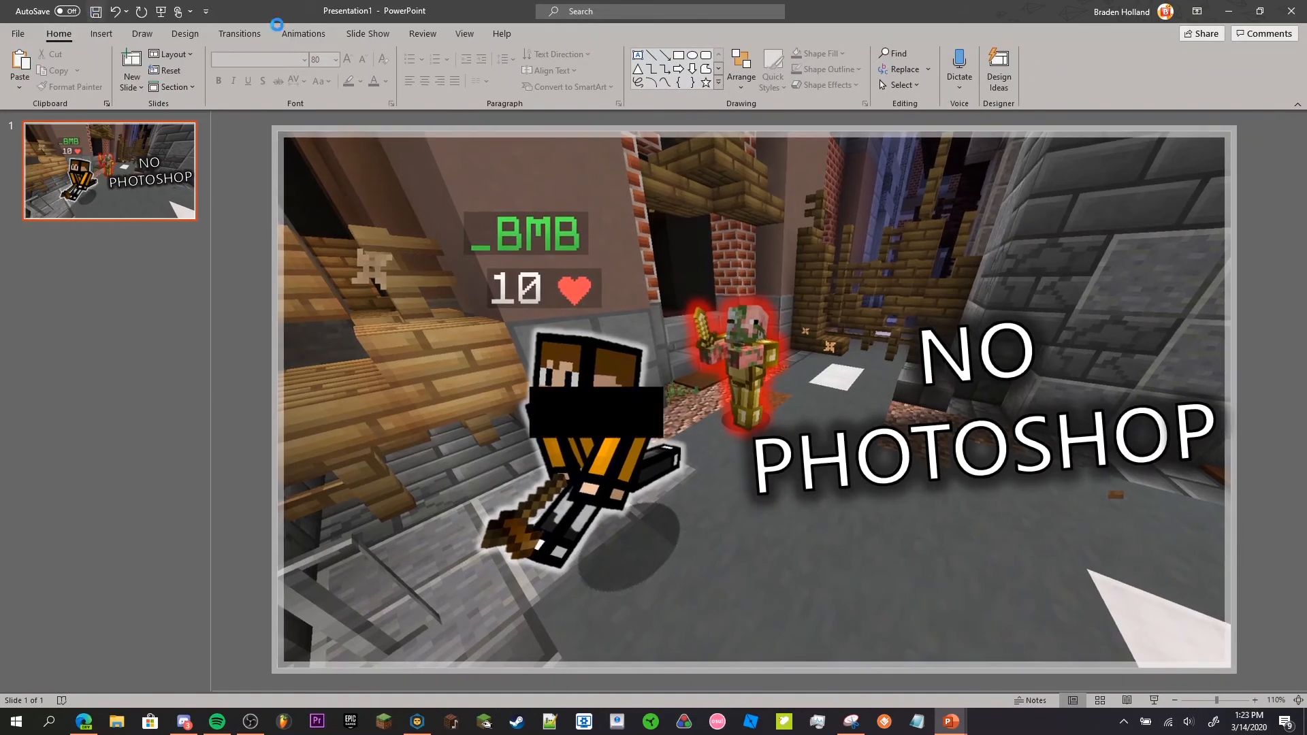
type("tut")
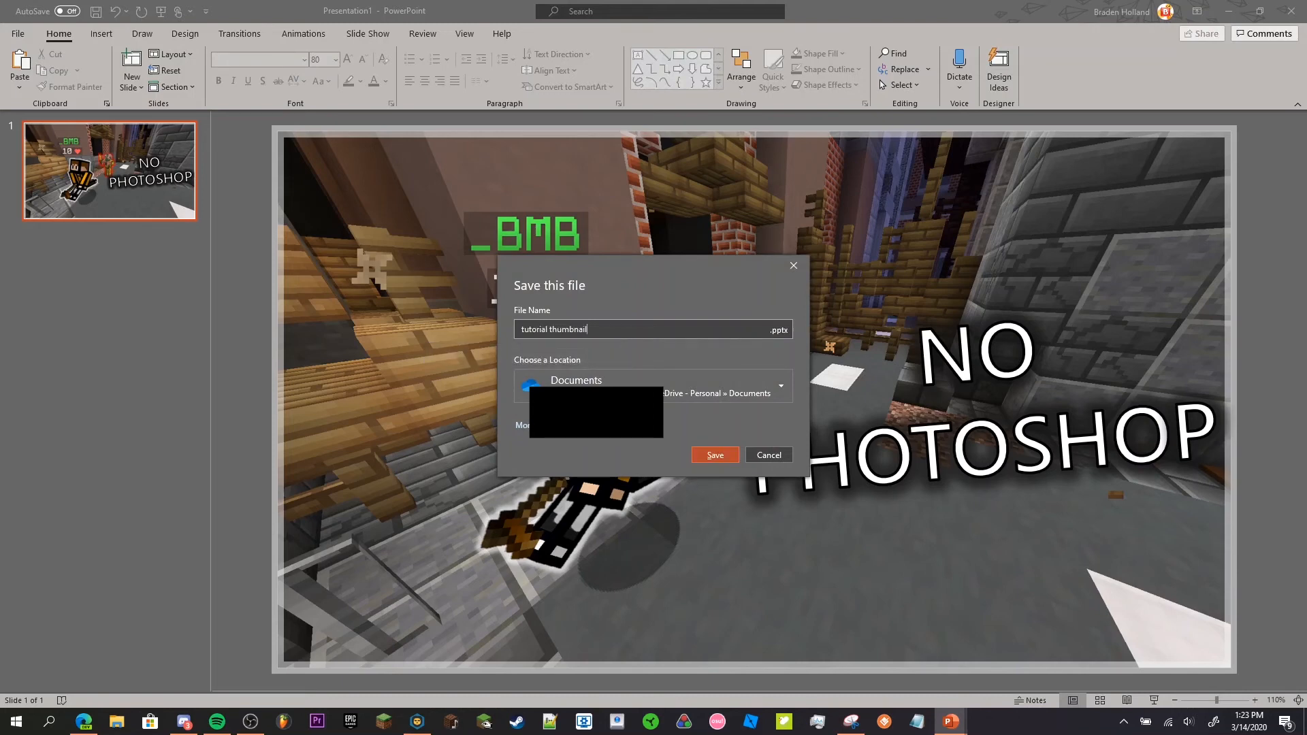
type("orial thumbnail")
key("Return")
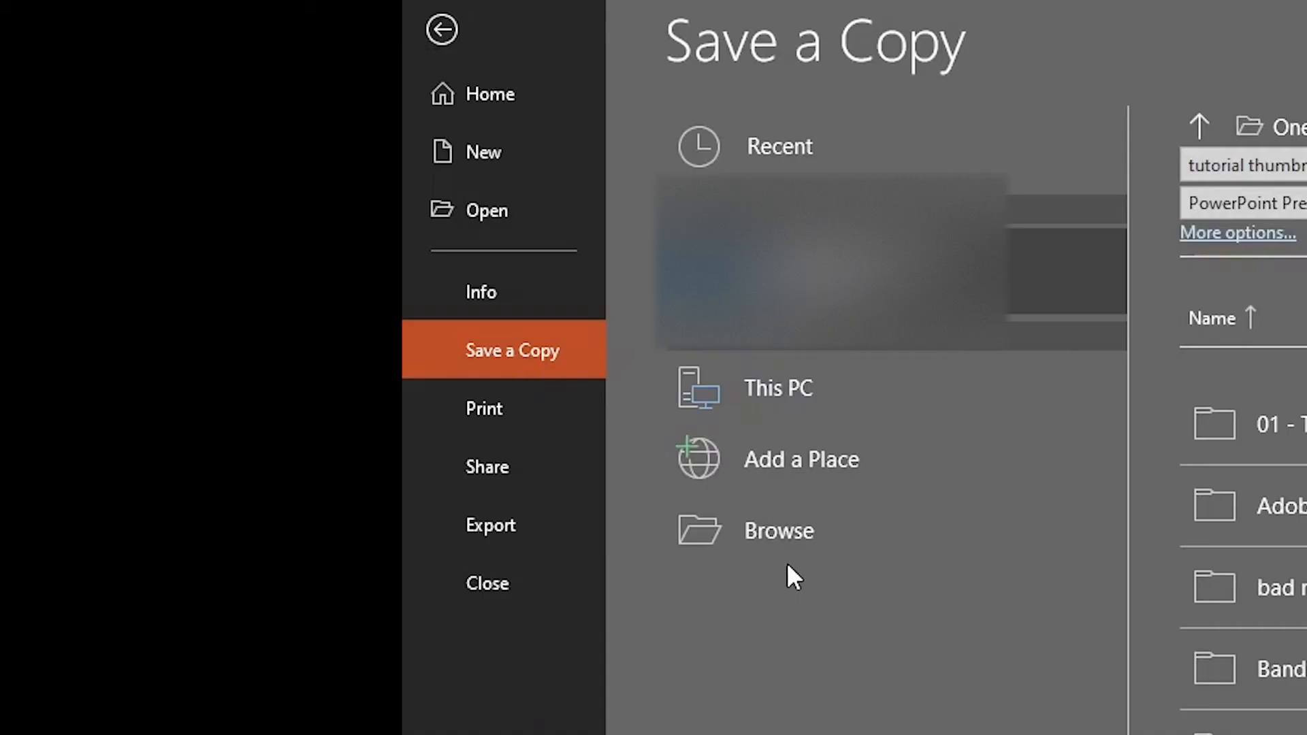
- Prepare to save a copy to the Desktop with the file name "tutorial thumbail"
left_click(790, 539)
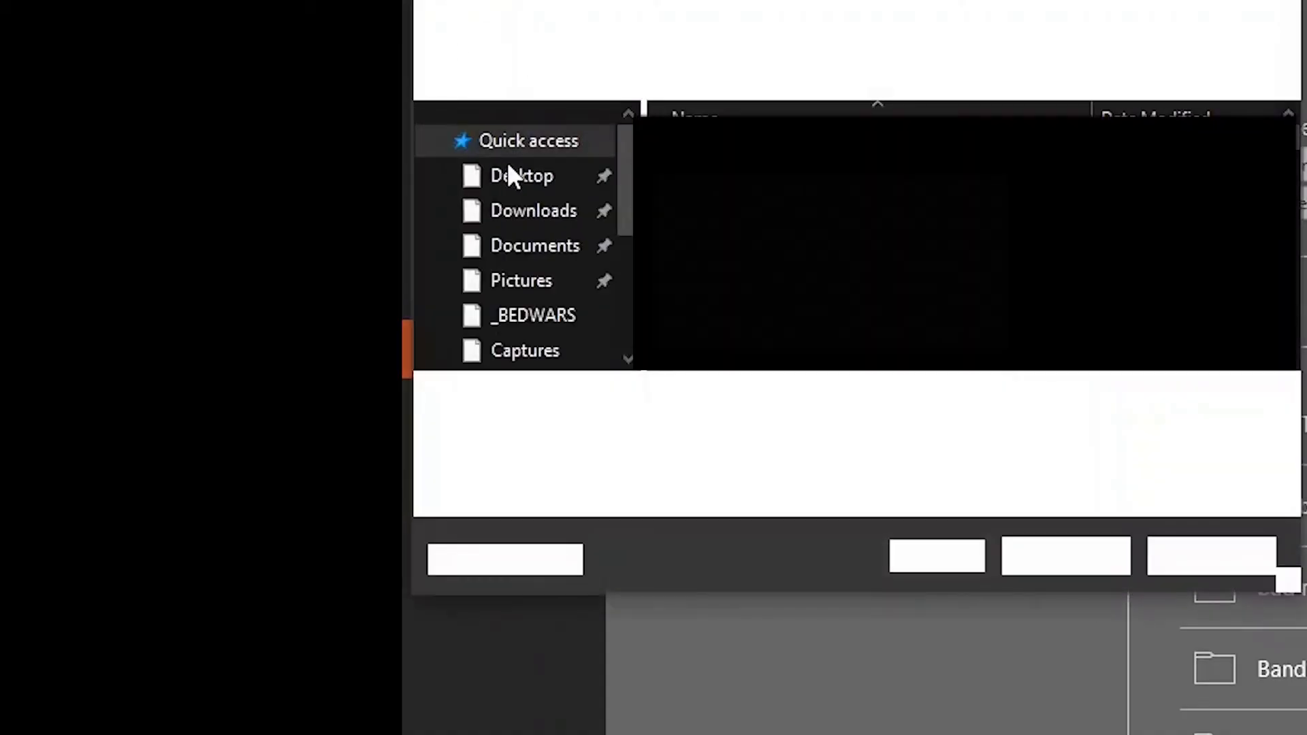
left_click(511, 176)
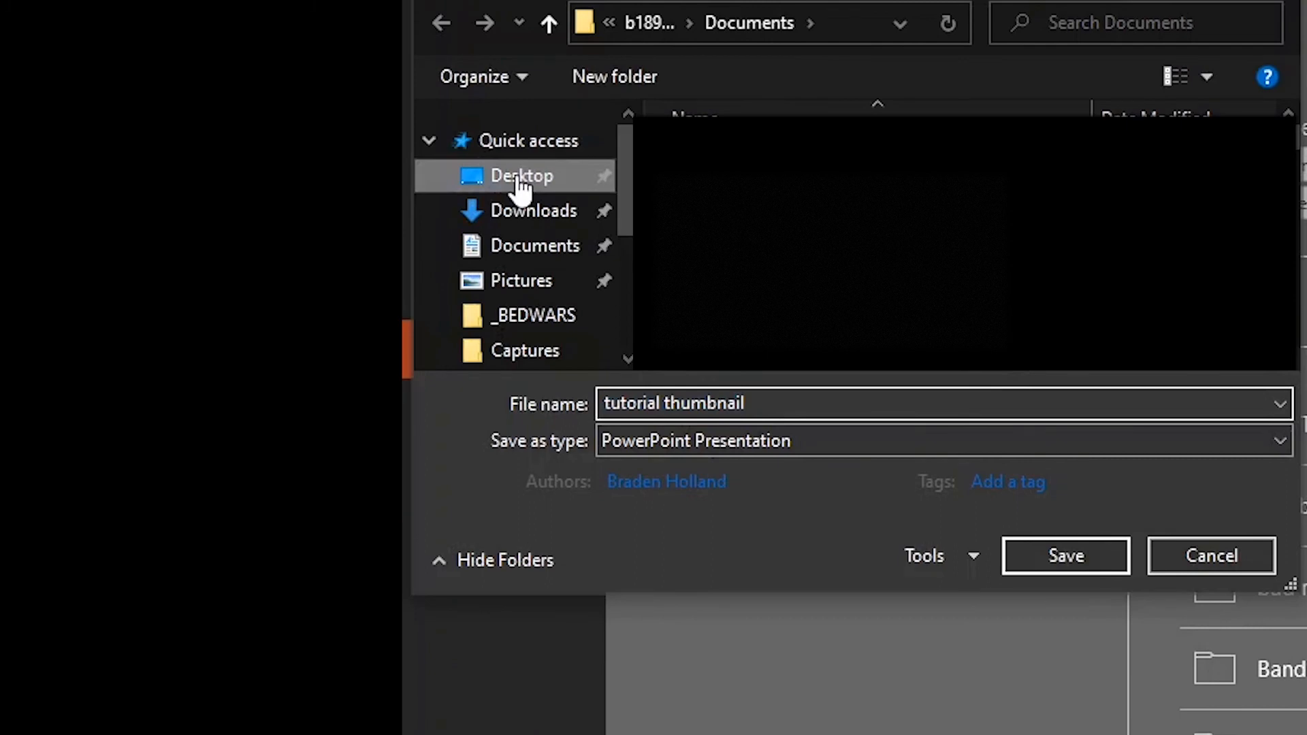
left_click(817, 403)
key("BackSpace")
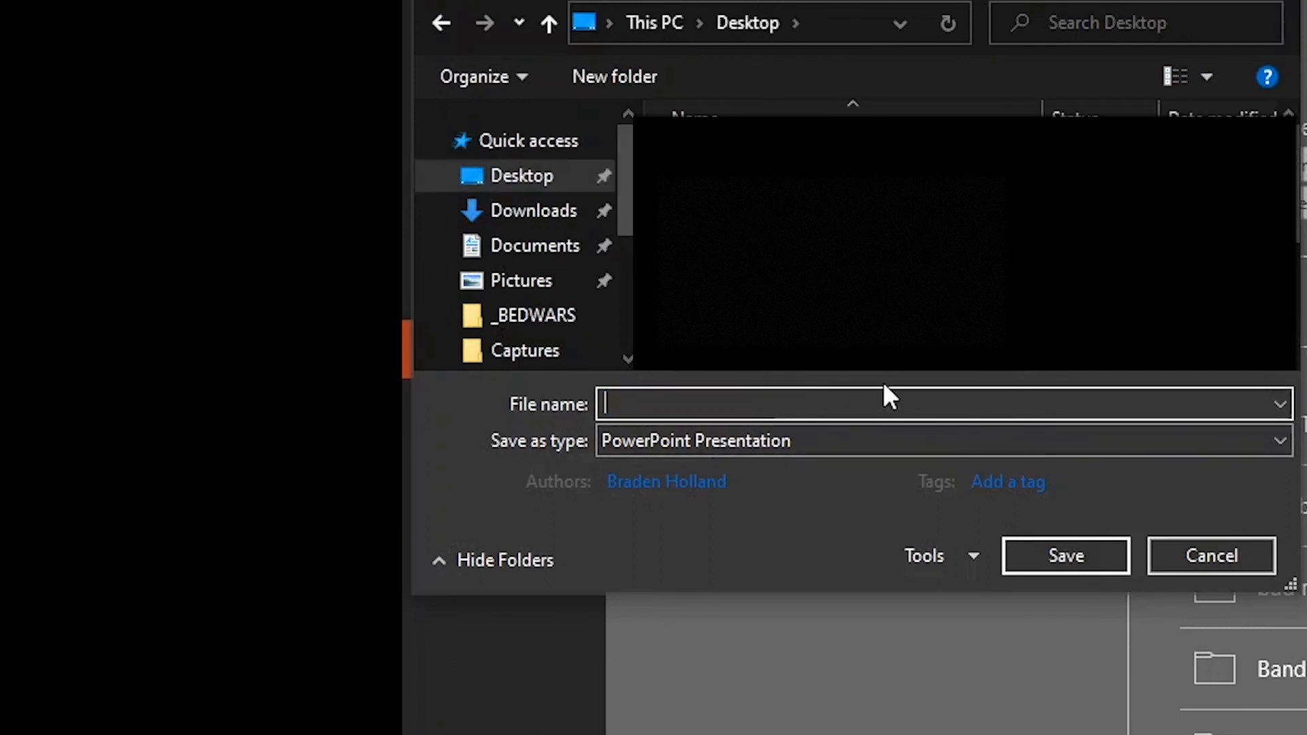
type("tutorial thumbai")
type("n")
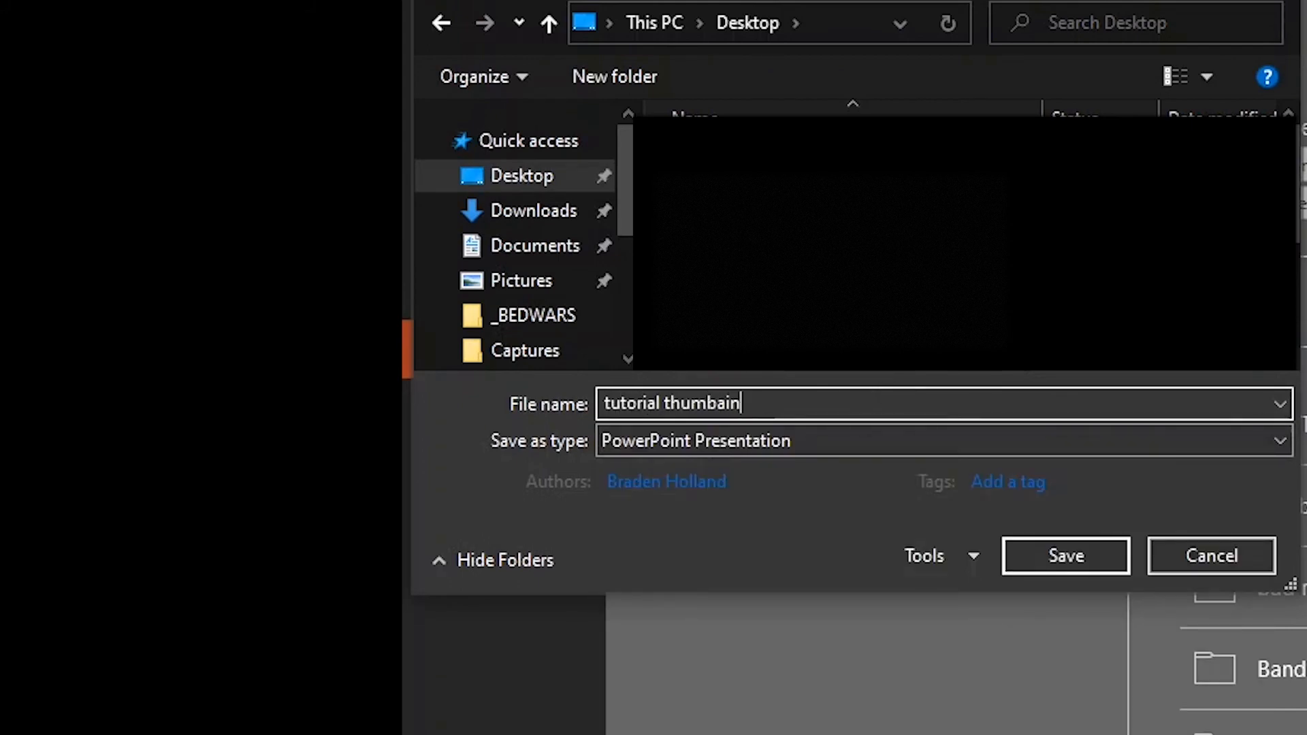
- Export only the current slide in PNG Portable Network Graphics Format
left_click(759, 436)
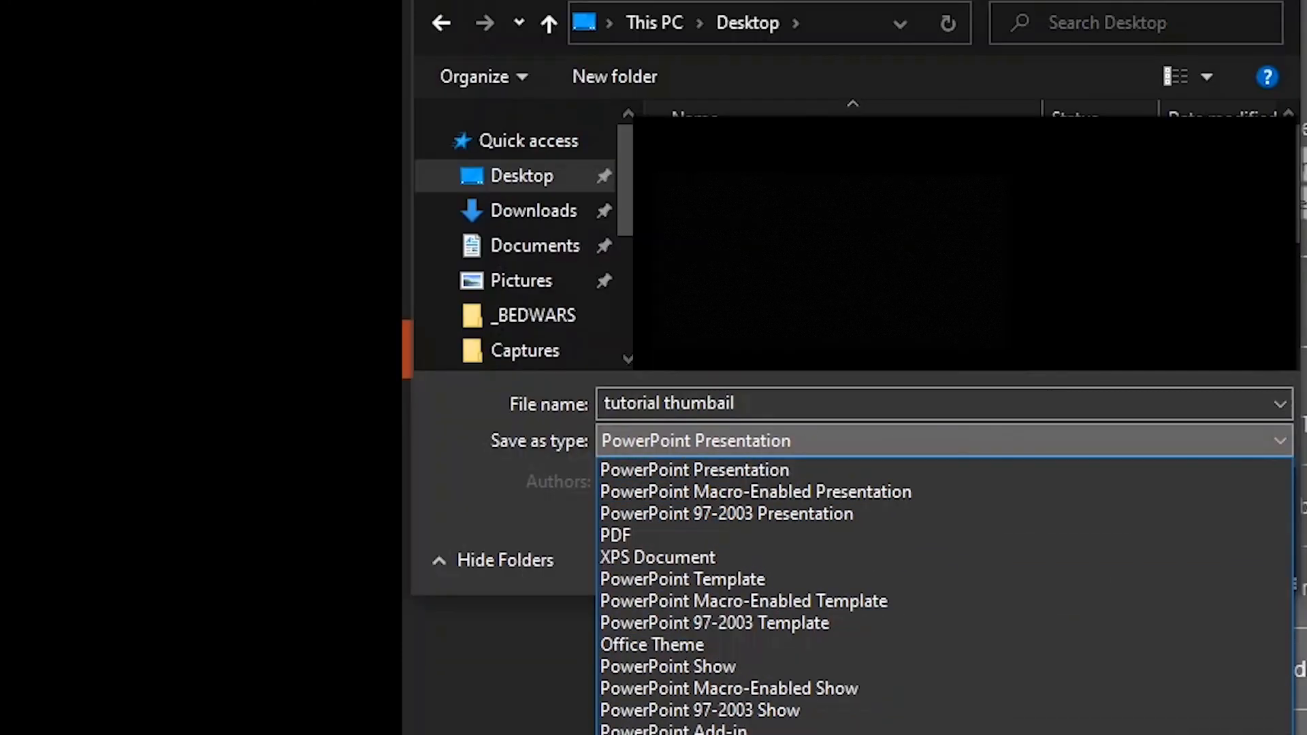
left_click(691, 638)
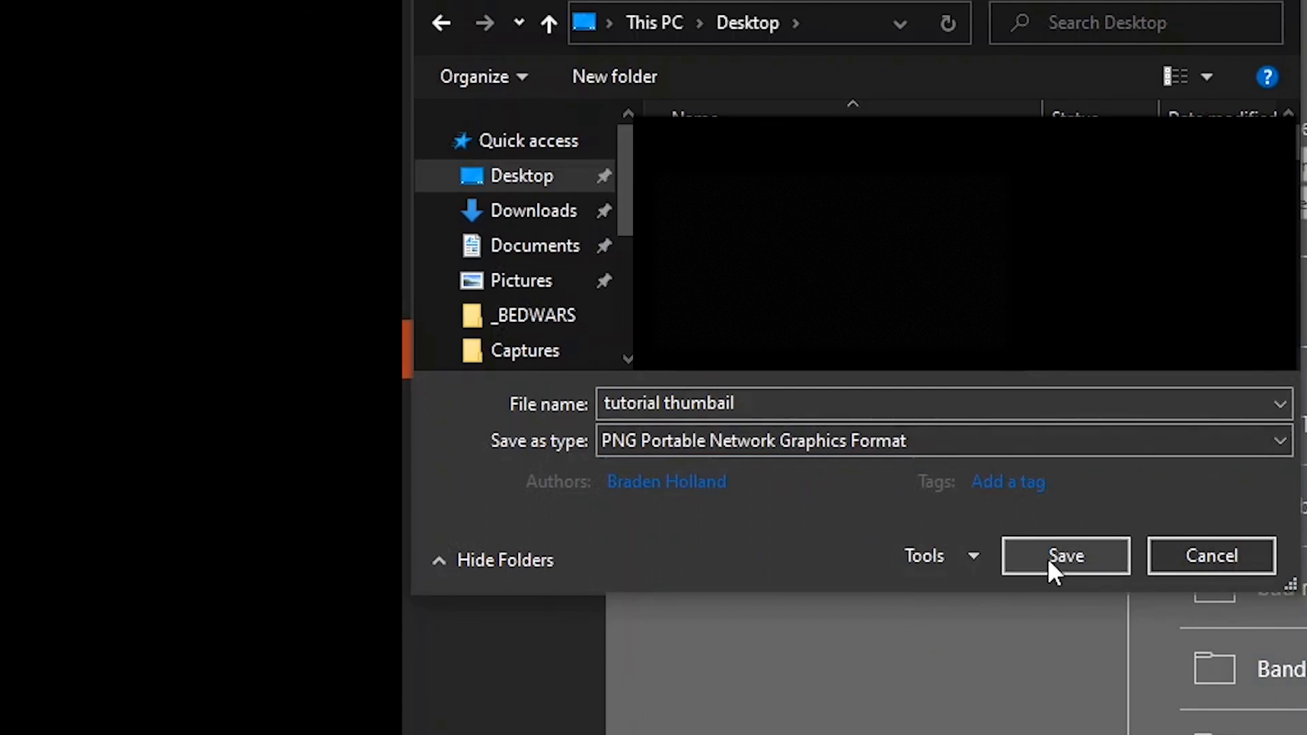
left_click(1066, 556)
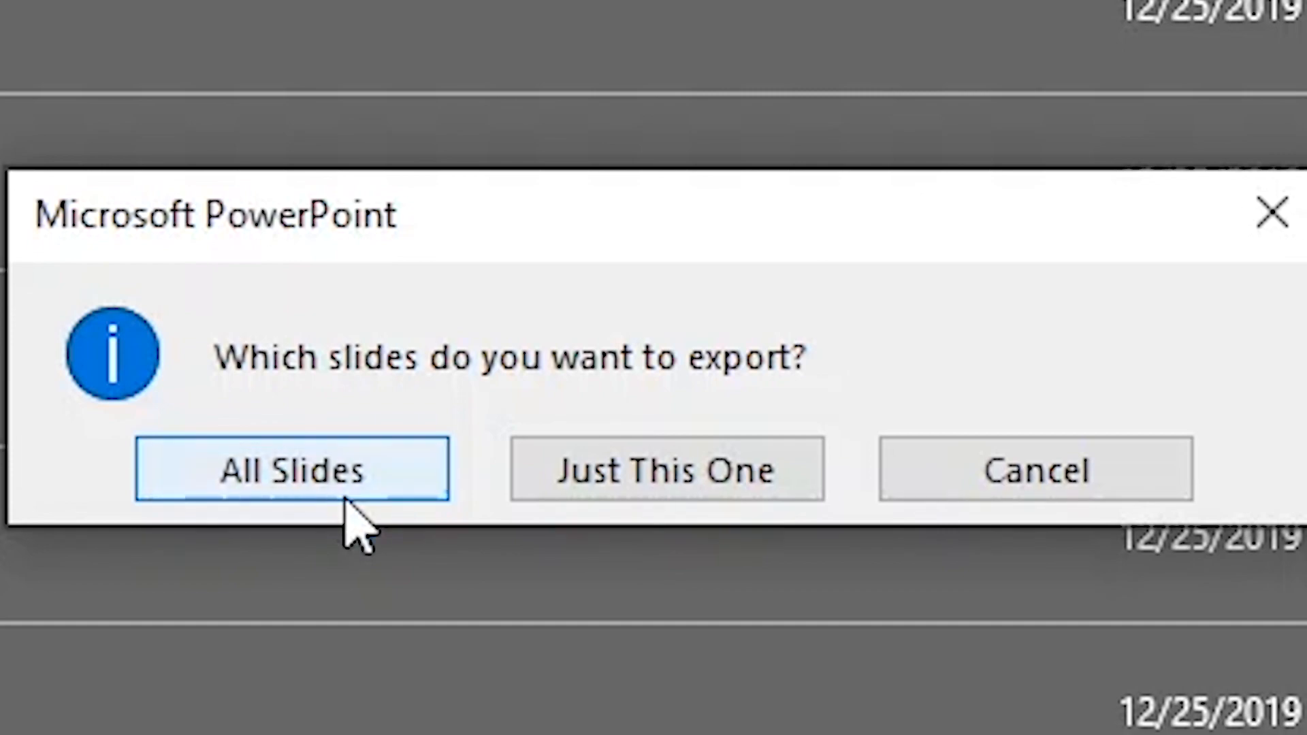
left_click(680, 480)
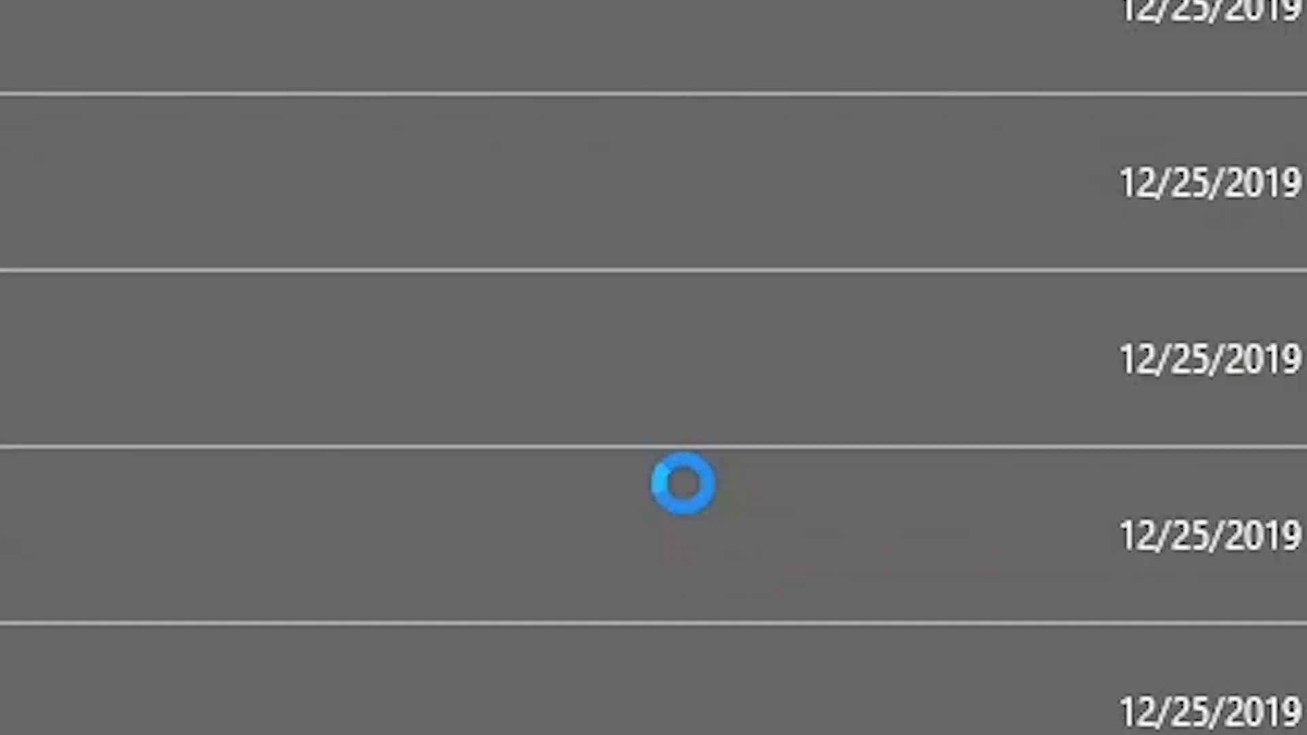